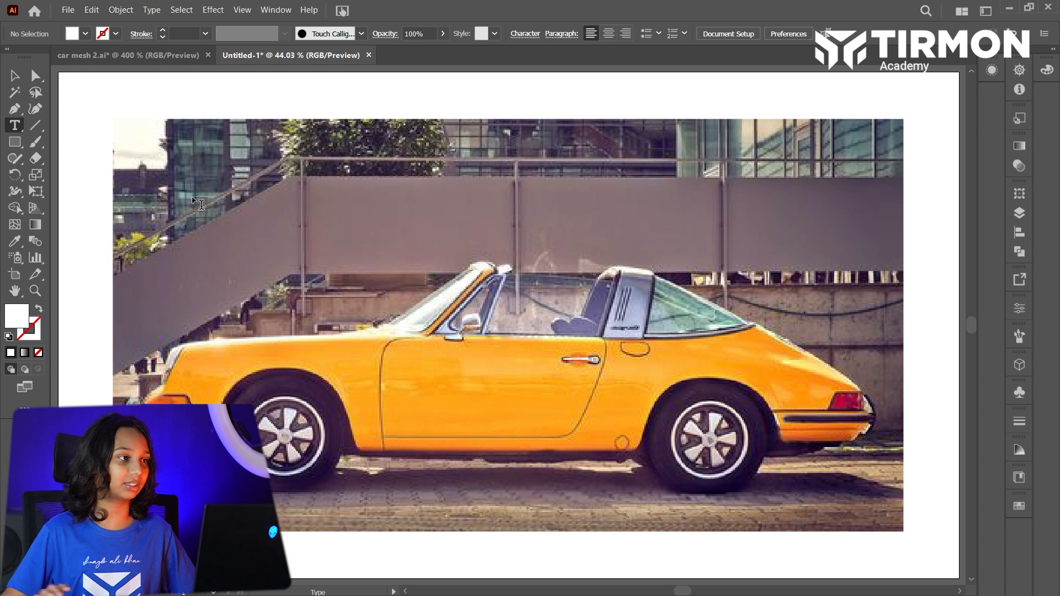
# Add a text line over the upper part of the photo at size 150 reading "STAY FAST AND YOU'LL ALWAYS"
pyautogui.click(200, 205)
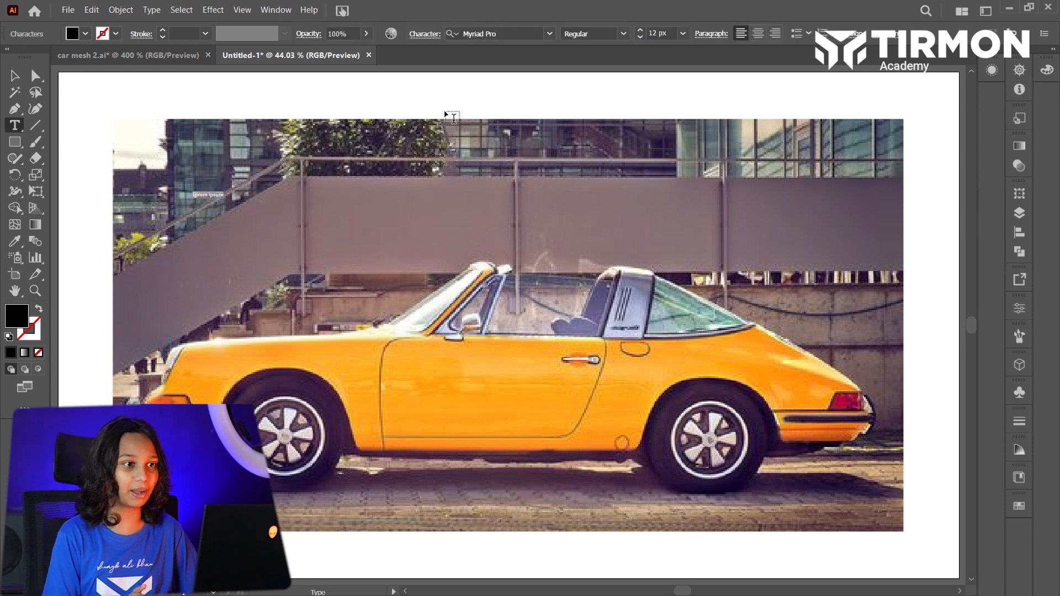
pyautogui.moveTo(646, 30); pyautogui.dragTo(646, 31)
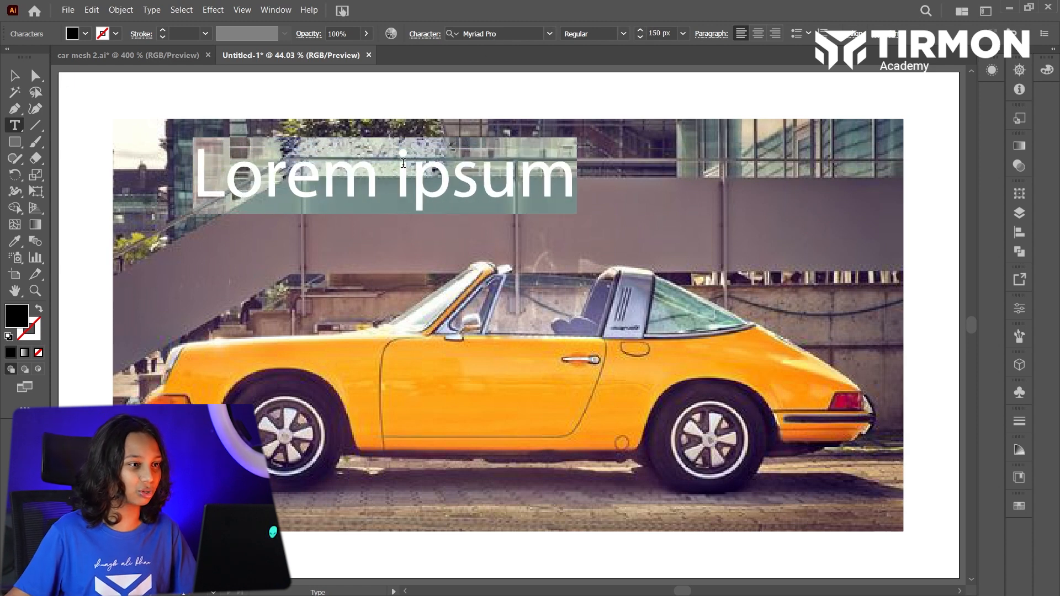
pyautogui.write('ST')
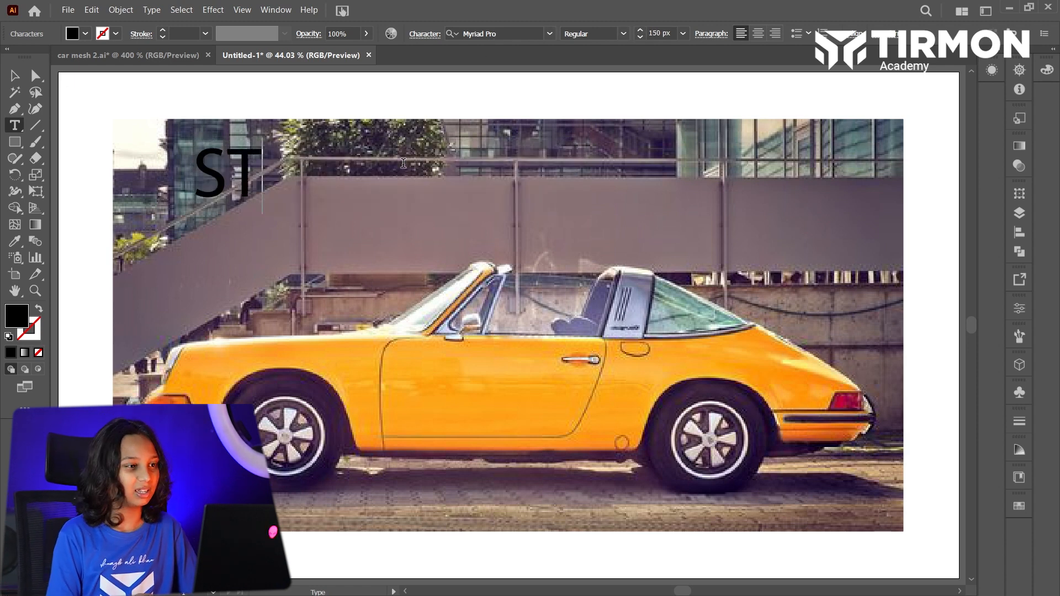
pyautogui.write('AY F')
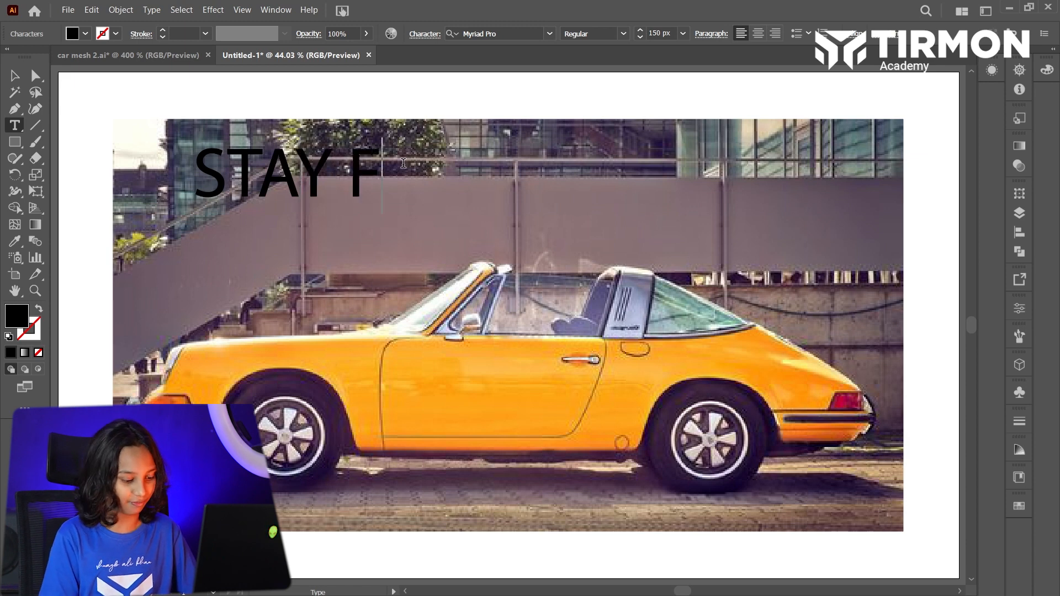
pyautogui.write('AST')
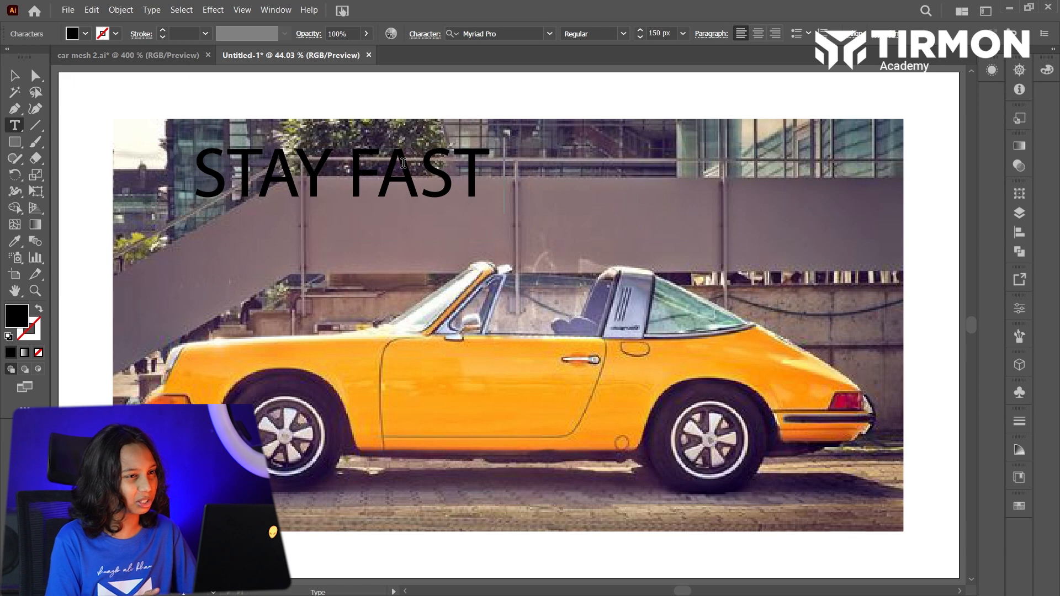
pyautogui.write(' AND')
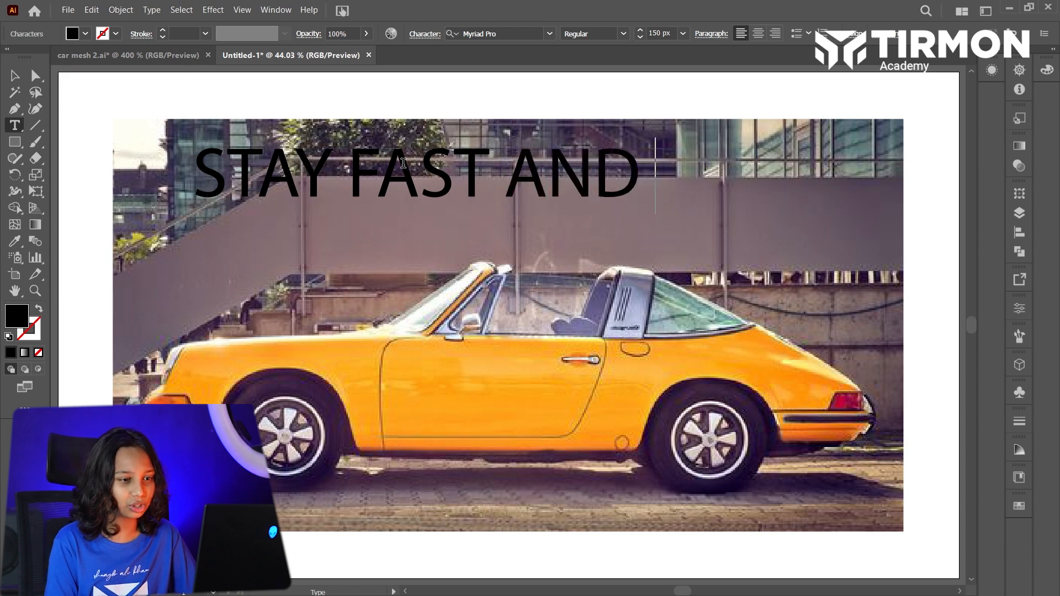
pyautogui.write(' YOU')
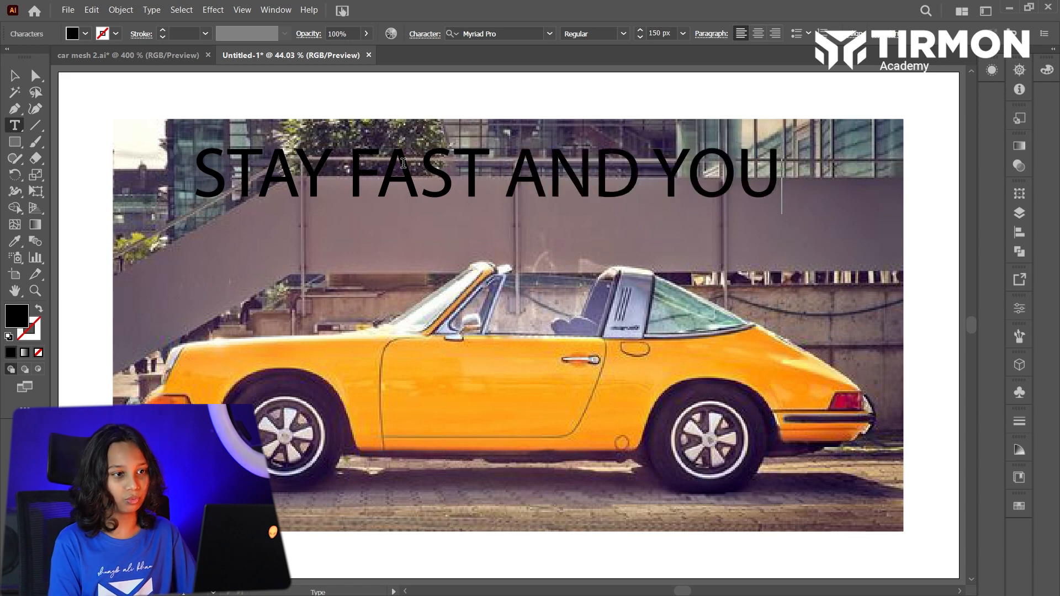
pyautogui.write("'")
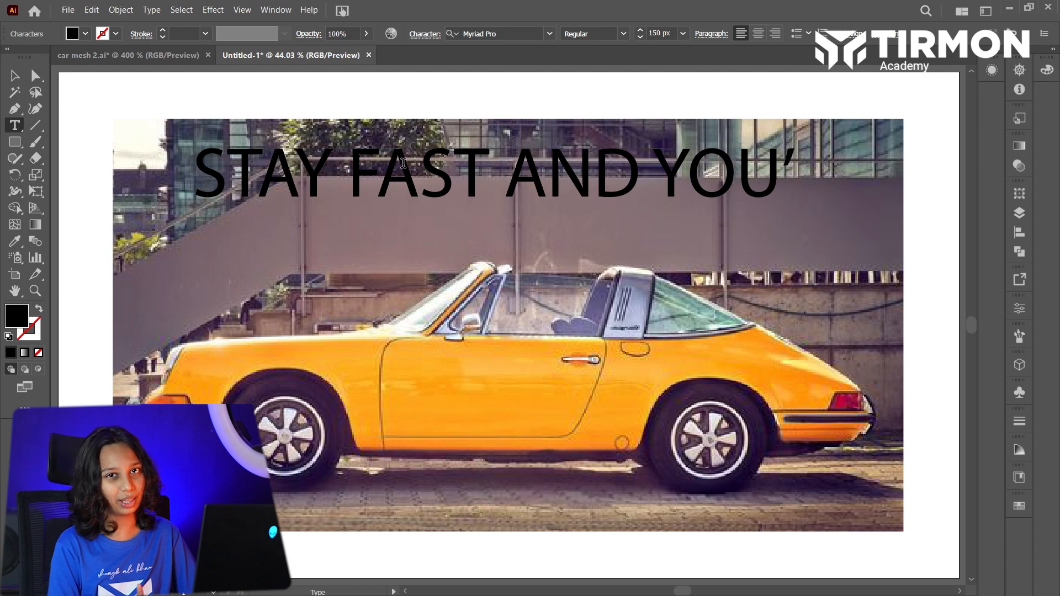
pyautogui.write('LL')
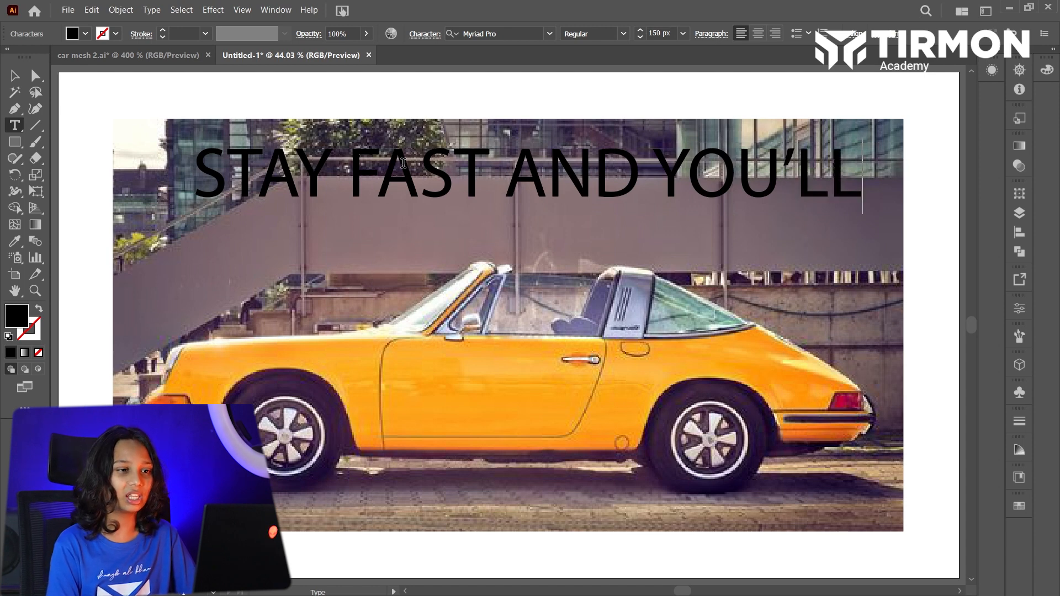
pyautogui.write(' Al')
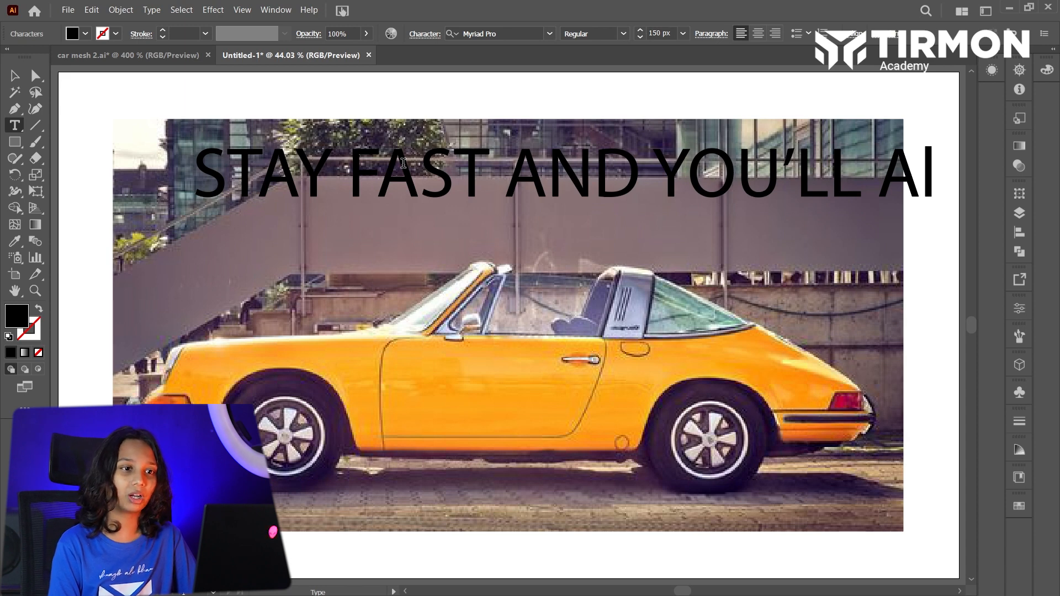
pyautogui.write('C')
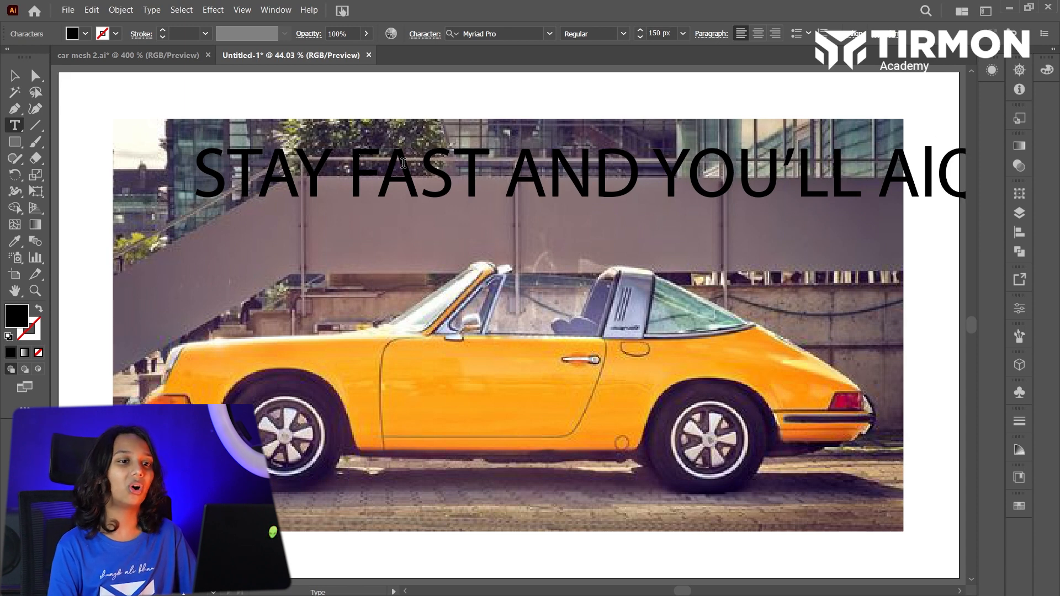
pyautogui.press('BackSpace')
pyautogui.write('W')
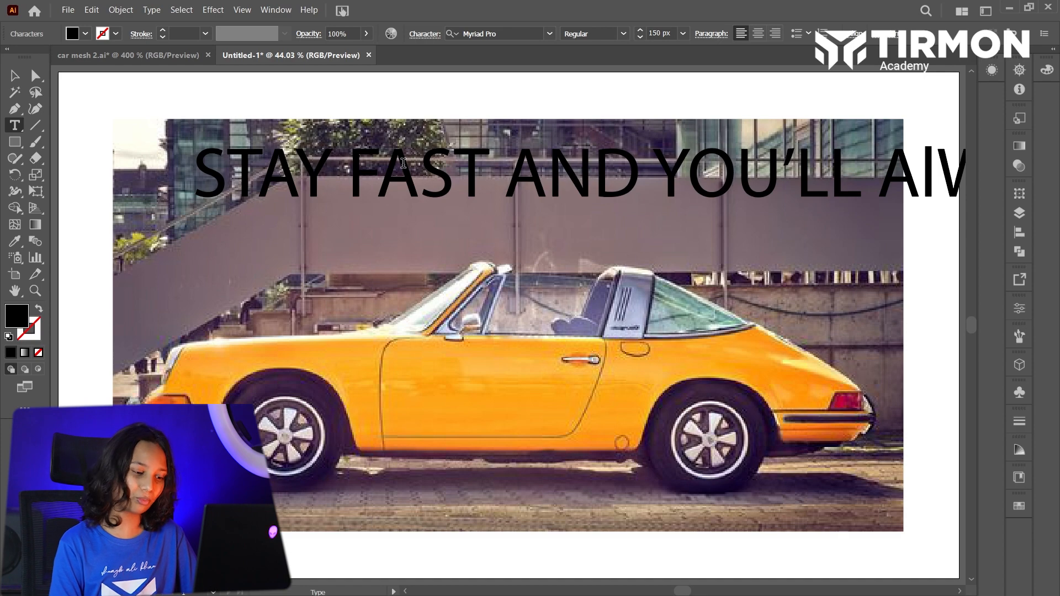
# Extend the text line with "WIN THE RACE" and correct the lowercase l in "AlWAYS" to a capital L
pyautogui.scroll(-2, 422, 172)
pyautogui.hscroll(3, 436, 209)
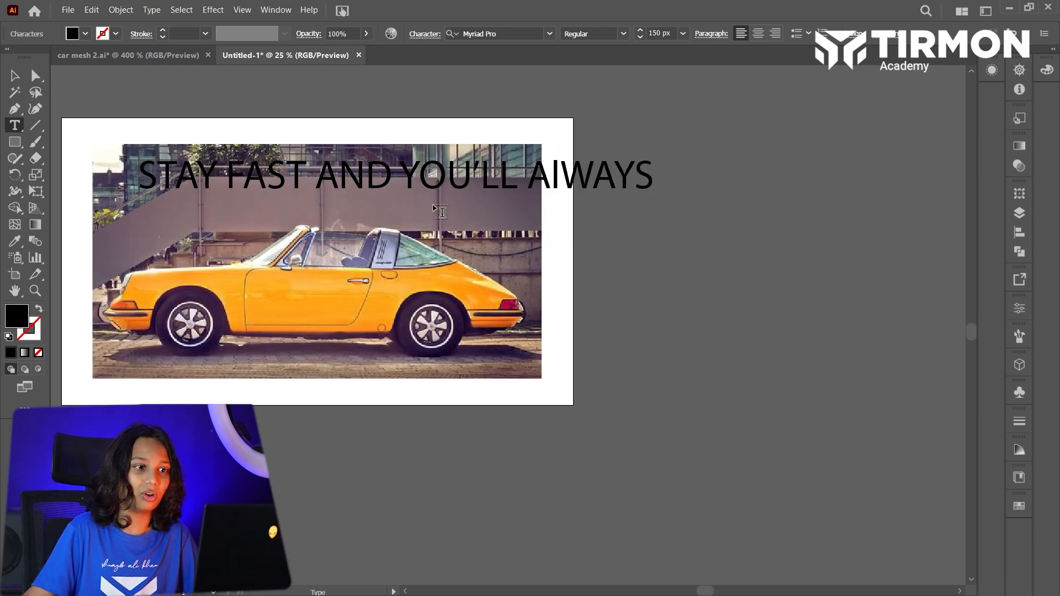
pyautogui.scroll(2, 562, 169)
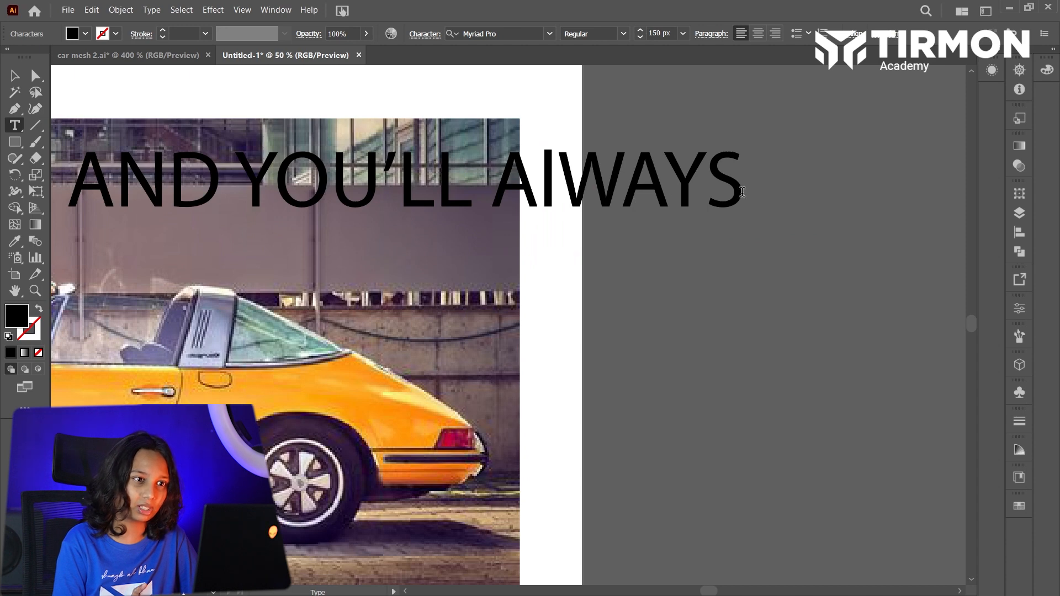
pyautogui.write('WIN TH')
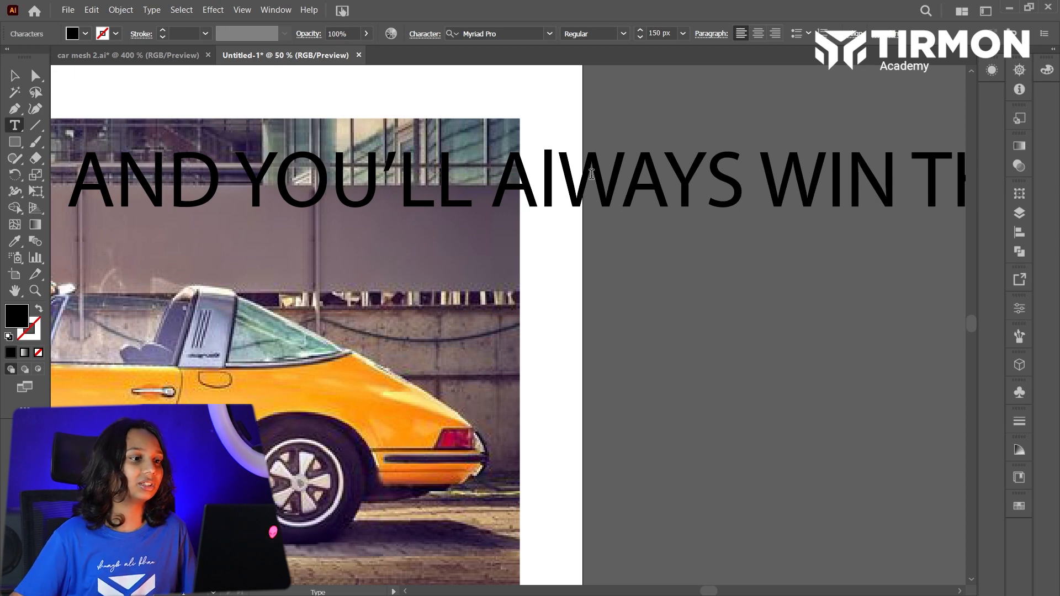
pyautogui.press('BackSpace')
pyautogui.write('L')
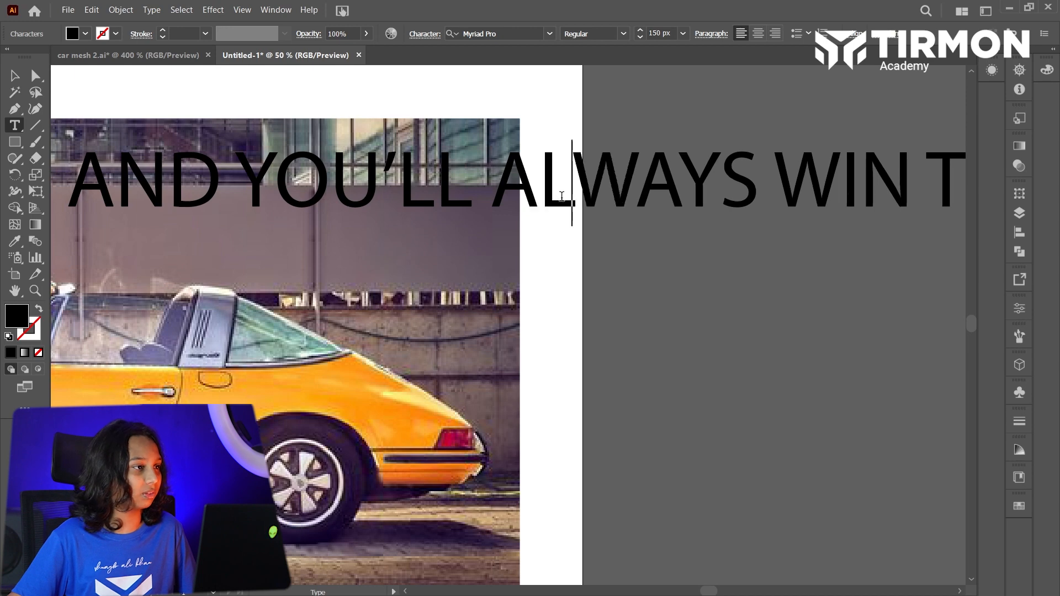
# Finish editing the text and move the whole line up and to the left across the top of the photo
pyautogui.click(15, 76)
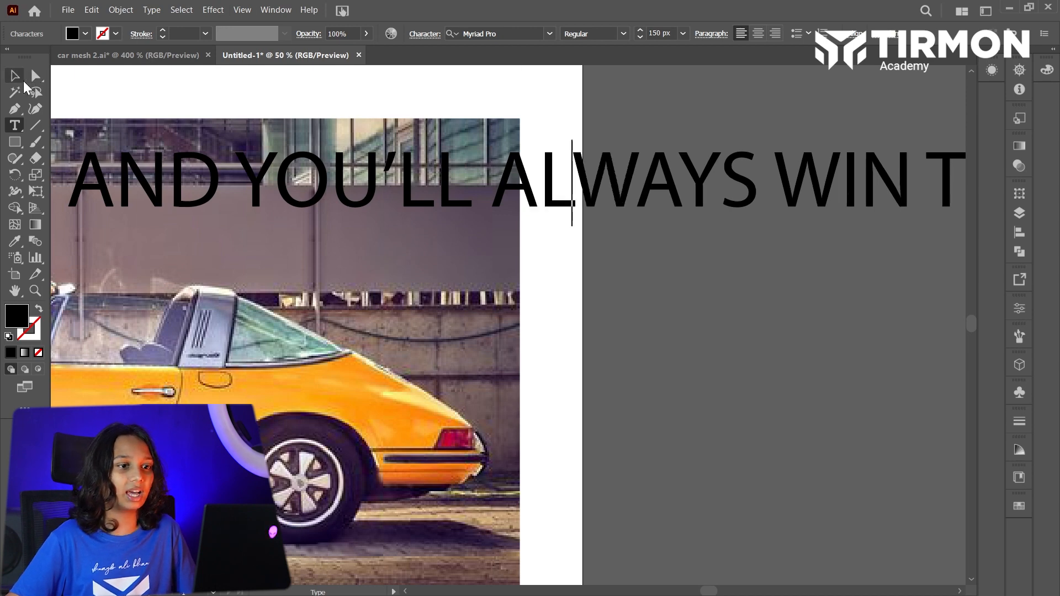
pyautogui.scroll(-2, 313, 203)
pyautogui.hscroll(-4, 350, 211)
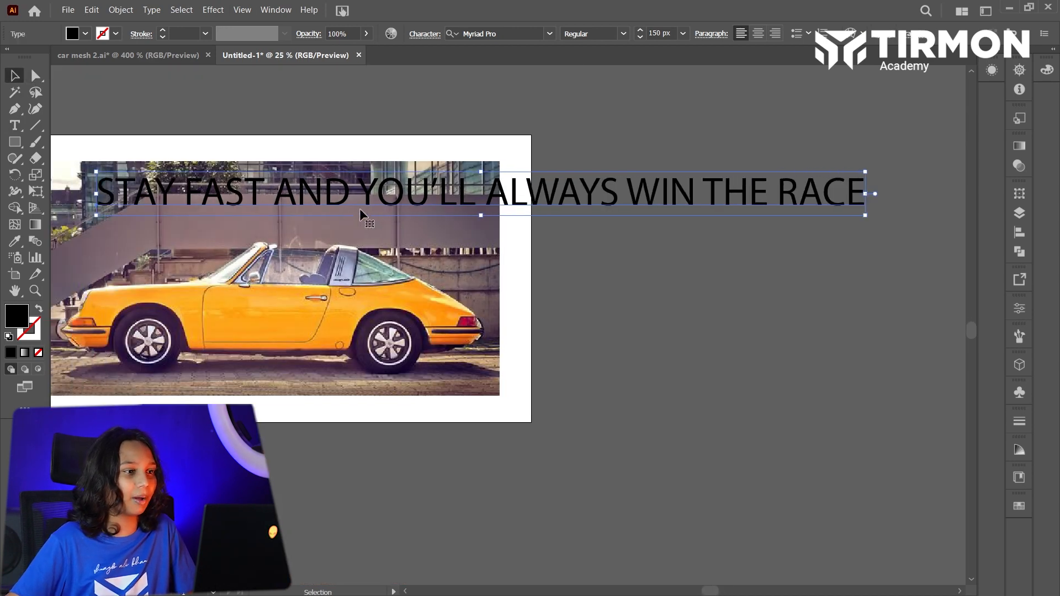
pyautogui.moveTo(359, 204); pyautogui.dragTo(225, 186)
pyautogui.hscroll(-5, 368, 159)
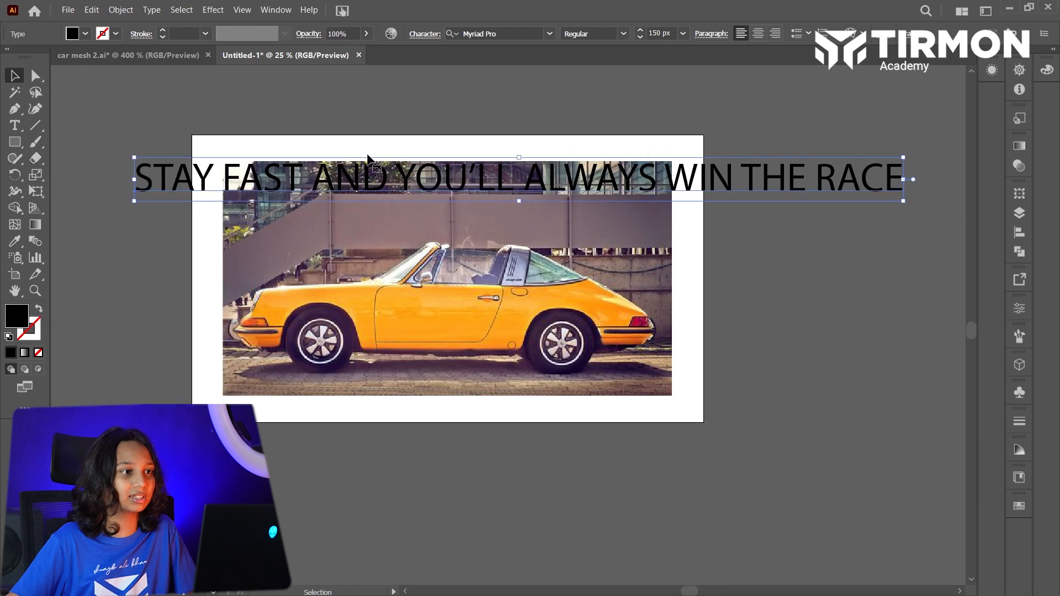
# Change the font of the text line to Roboto Black
pyautogui.click(505, 32)
pyautogui.write('robo')
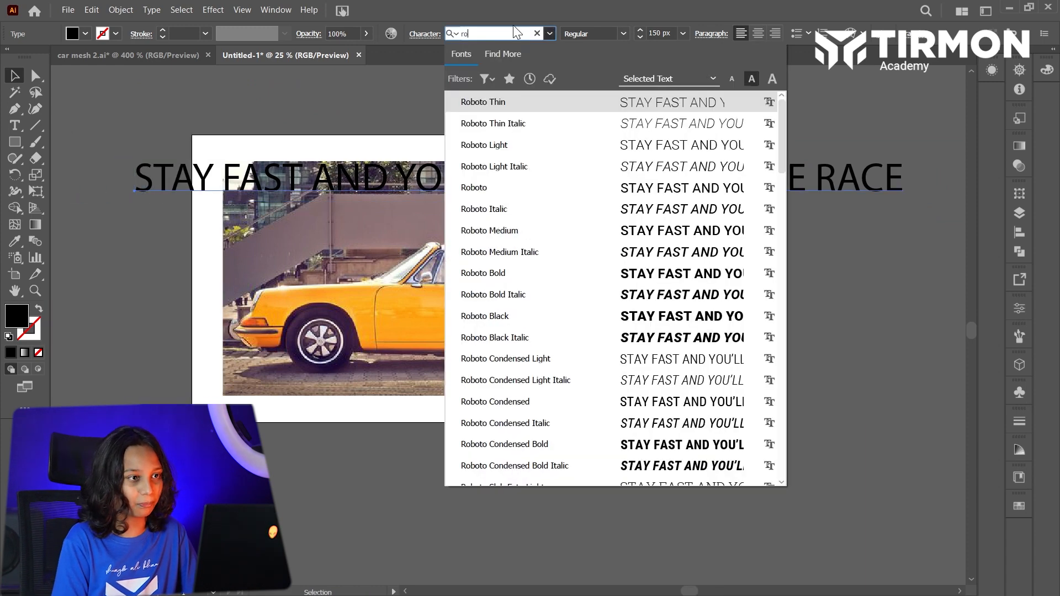
pyautogui.click(548, 317)
# Scale the headline down proportionally to about size 80 and place it in the white margin above the photo
pyautogui.moveTo(538, 164); pyautogui.dragTo(476, 134)
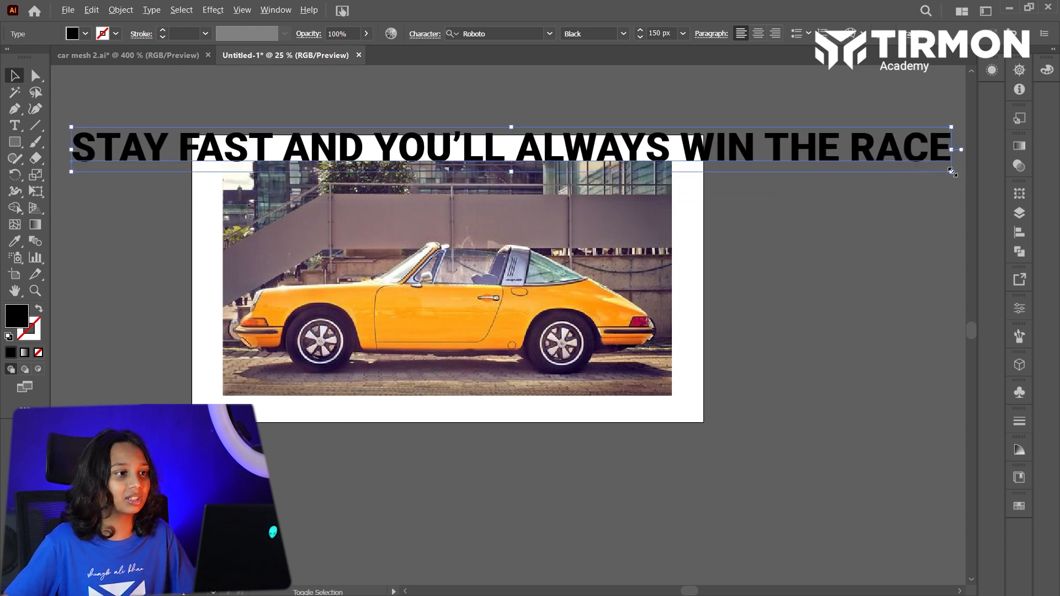
pyautogui.moveTo(953, 172); pyautogui.dragTo(928, 166)
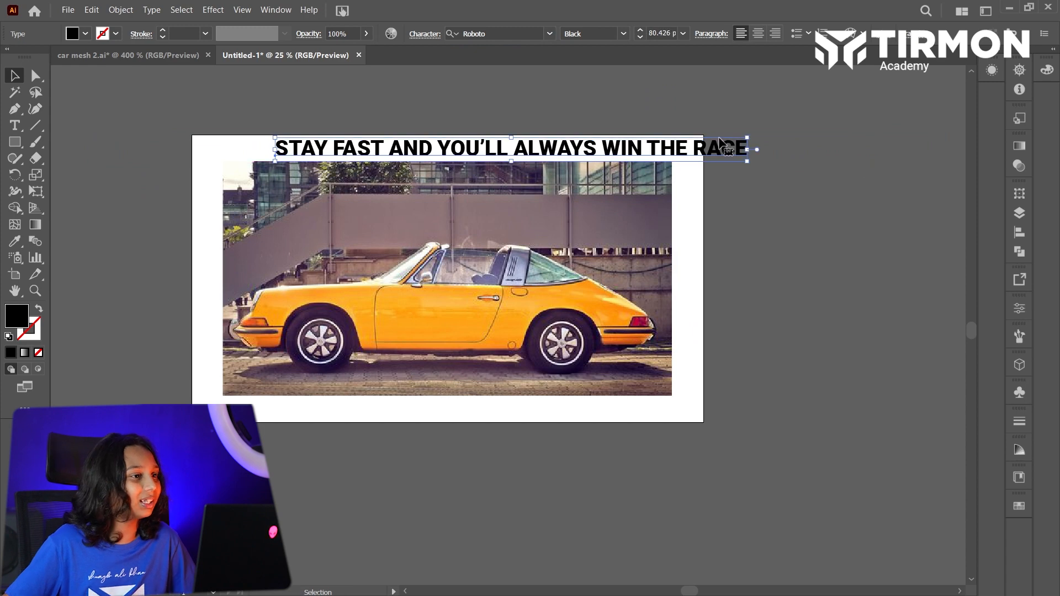
pyautogui.moveTo(719, 141); pyautogui.dragTo(656, 152)
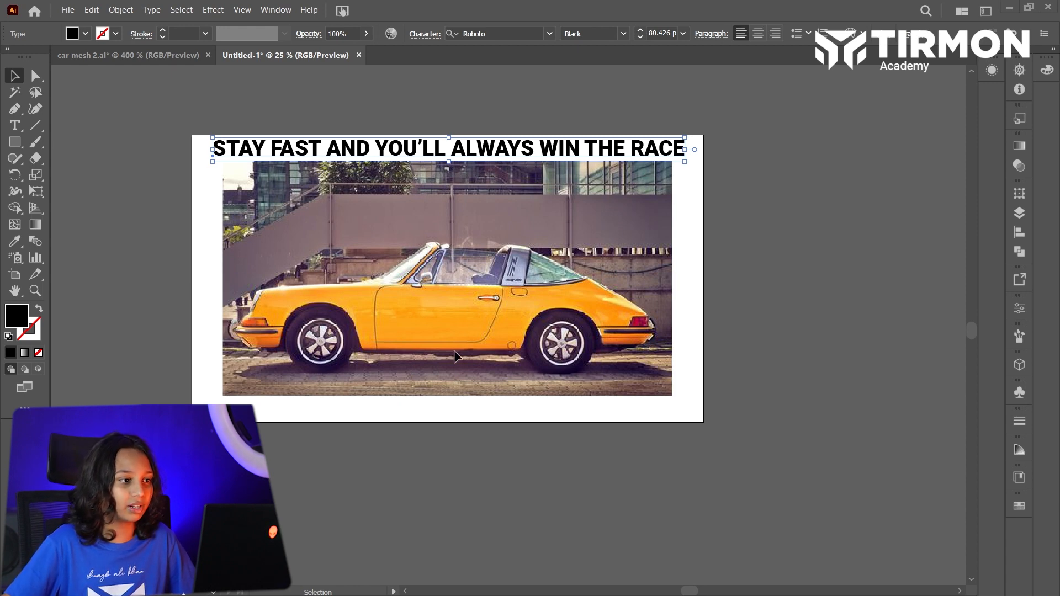
pyautogui.click(401, 398)
pyautogui.hotkey('ctrl', '0')
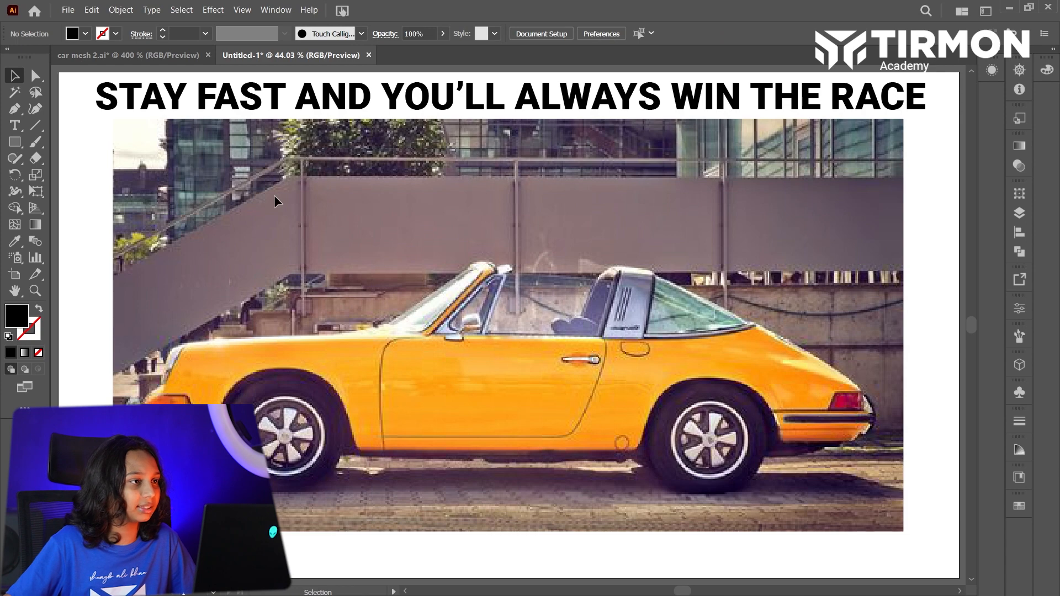
# Expand the headline text into shapes with the Object and Fill options
pyautogui.click(154, 101)
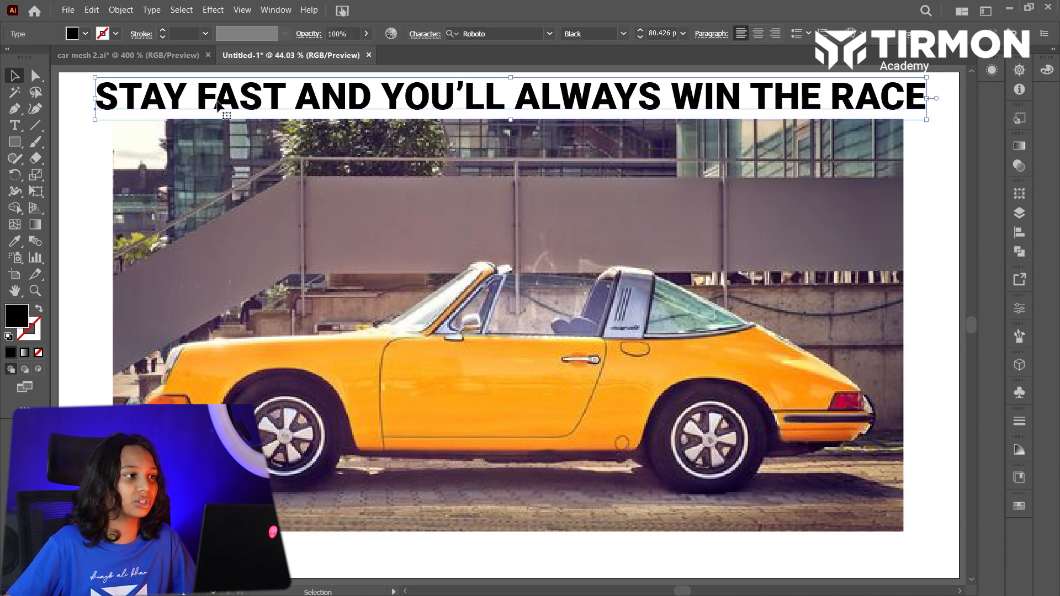
pyautogui.click(119, 11)
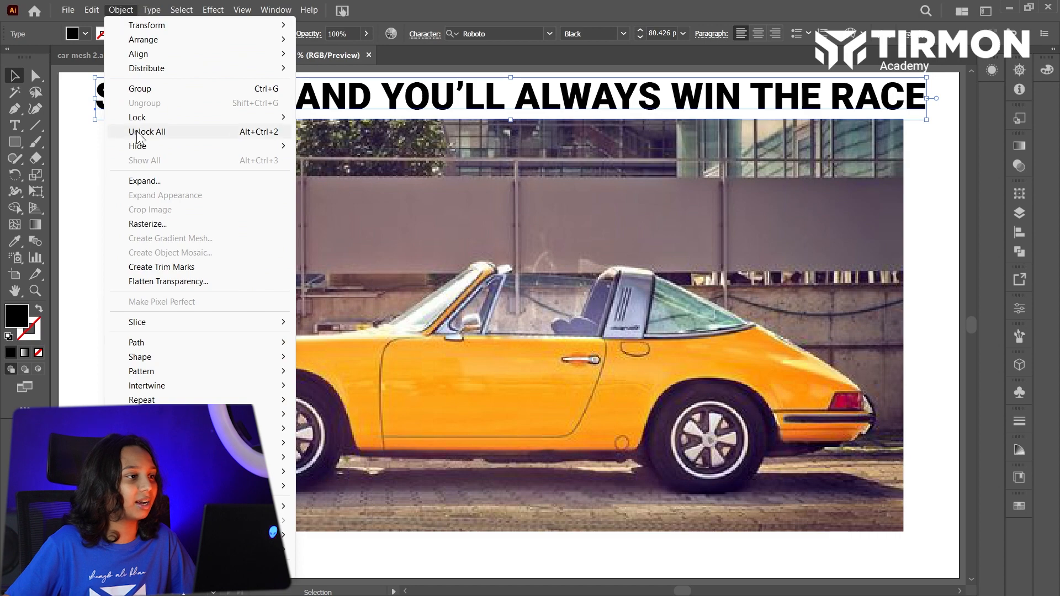
pyautogui.click(140, 183)
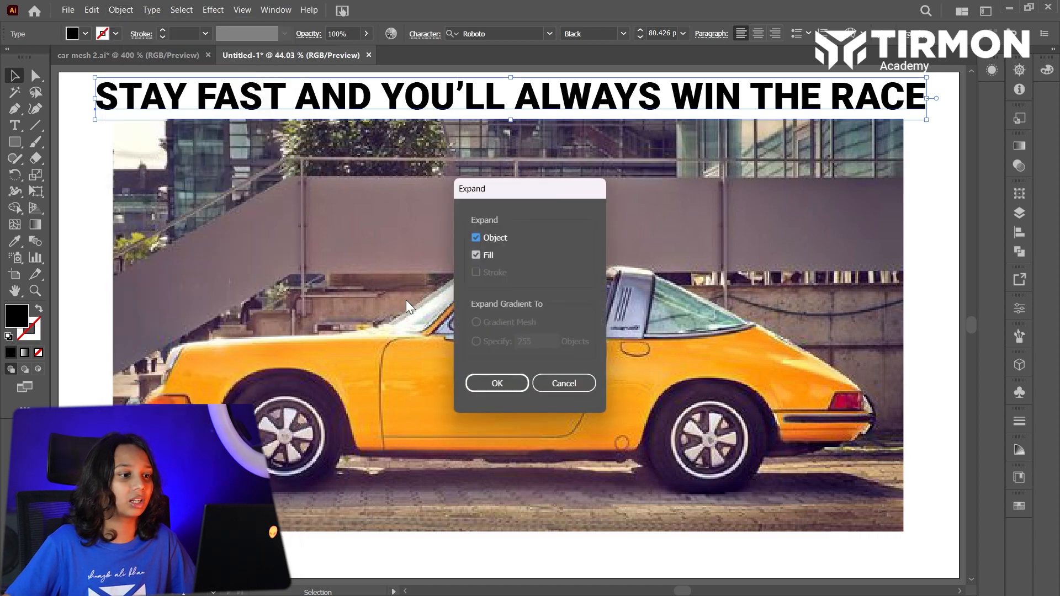
pyautogui.click(492, 382)
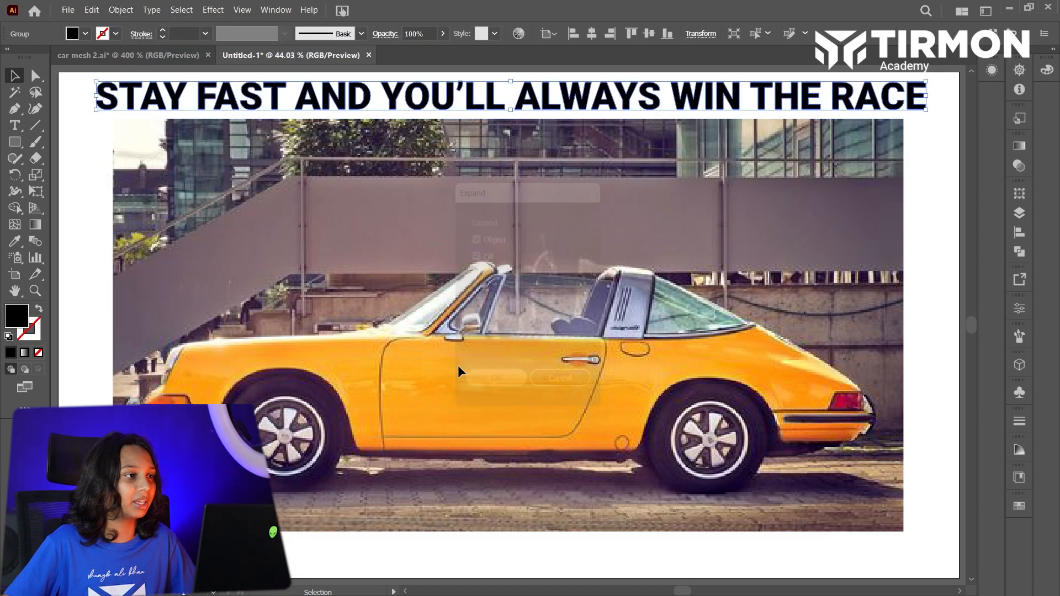
# Ungroup the expanded headline into separate paths and deselect it
pyautogui.rightClick(118, 105)
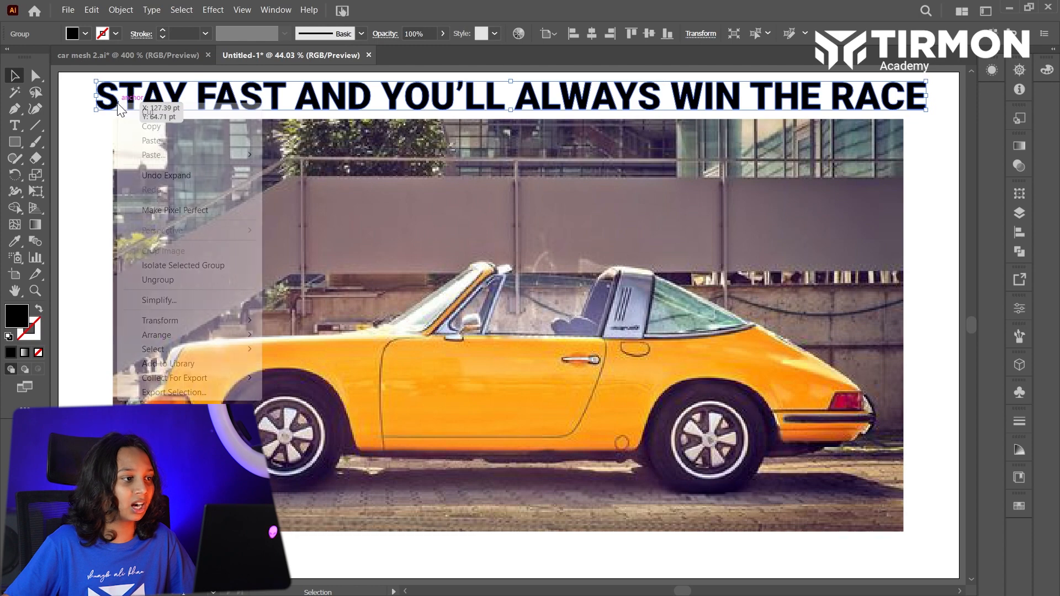
pyautogui.click(157, 279)
pyautogui.click(99, 150)
# Select the word STAY at the start of the headline and group it
pyautogui.scroll(1, 95, 140)
pyautogui.scroll(3, 95, 139)
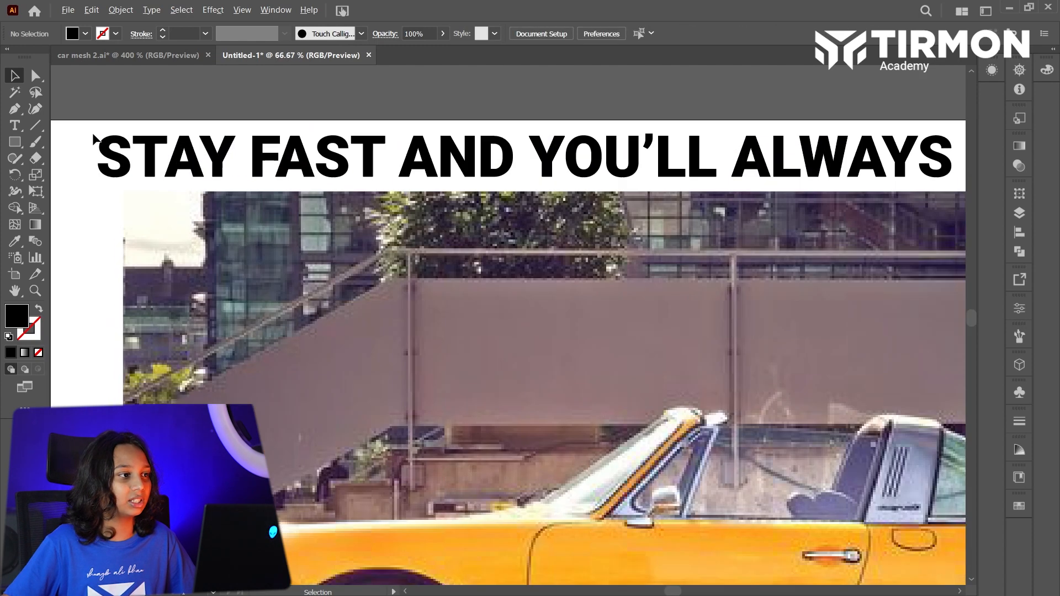
pyautogui.click(303, 180)
pyautogui.rightClick(273, 171)
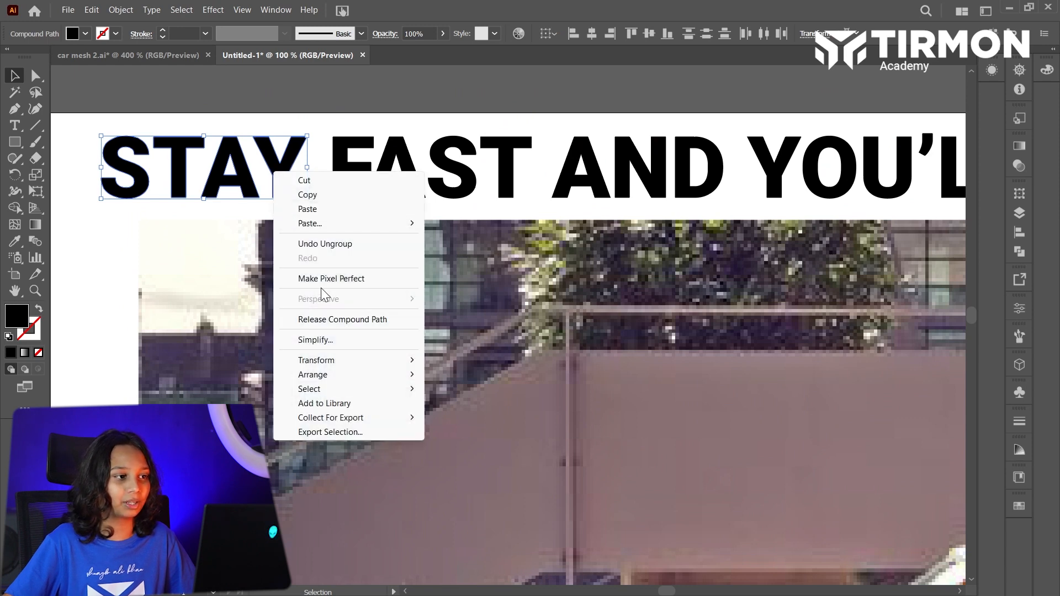
pyautogui.click(108, 197)
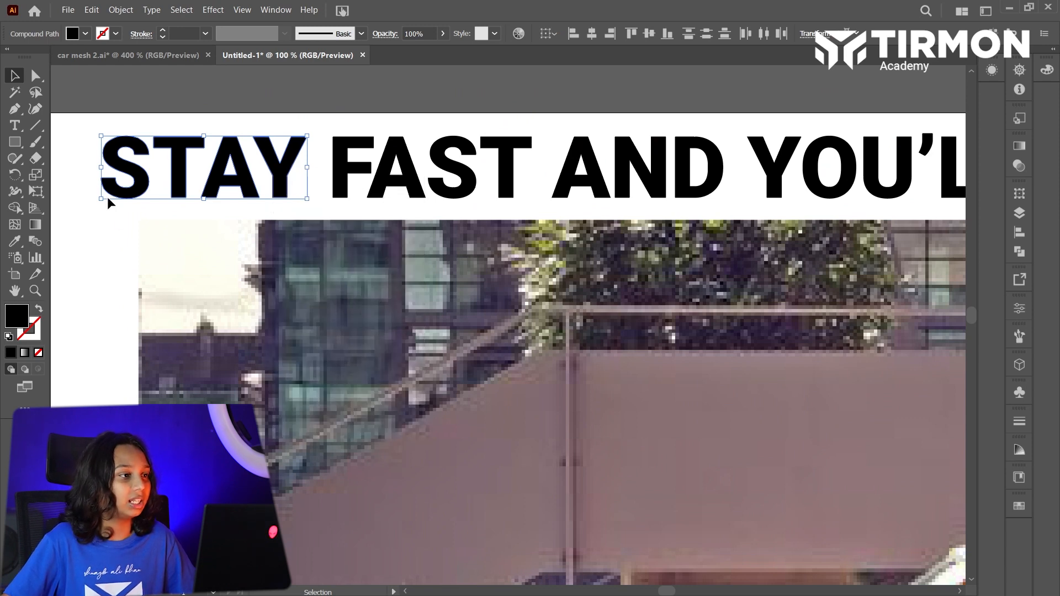
pyautogui.click(107, 196)
pyautogui.click(246, 134)
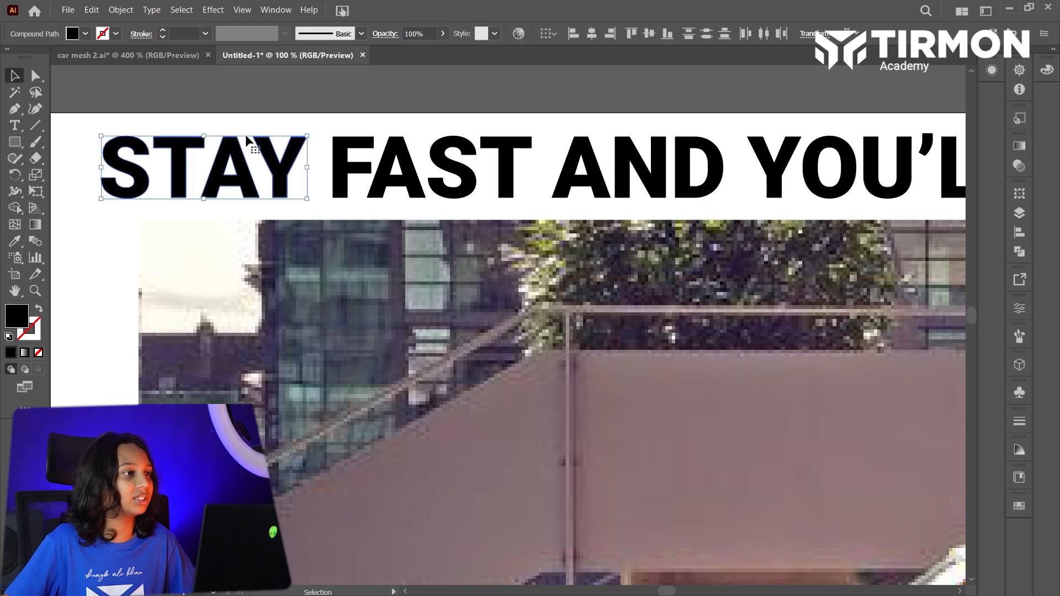
pyautogui.click(121, 10)
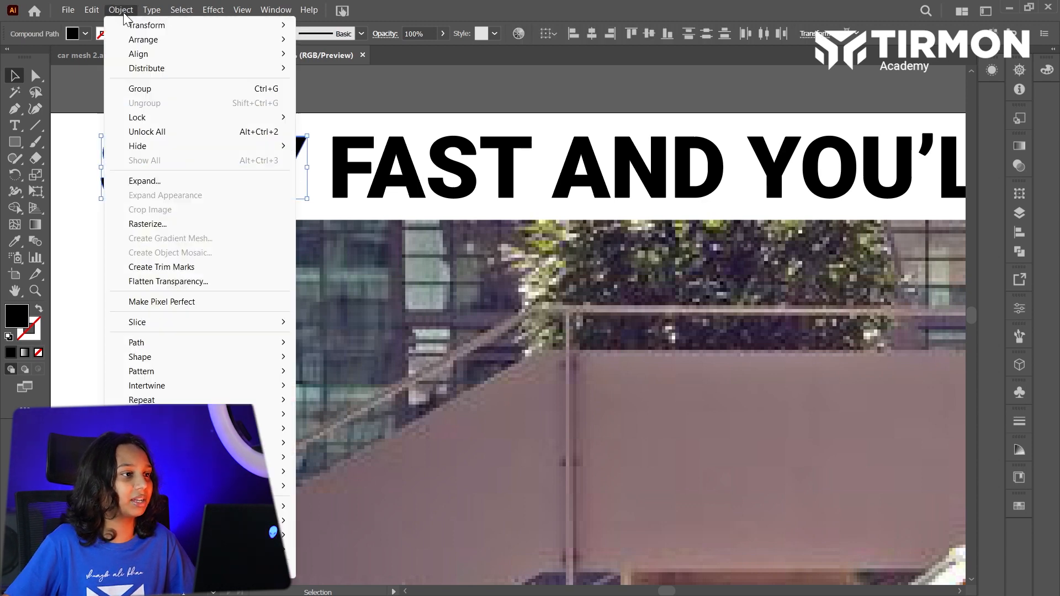
pyautogui.click(140, 90)
# Group the letters of the headline word FAST into one object, and do the same with the word AND
pyautogui.moveTo(329, 118); pyautogui.dragTo(530, 169)
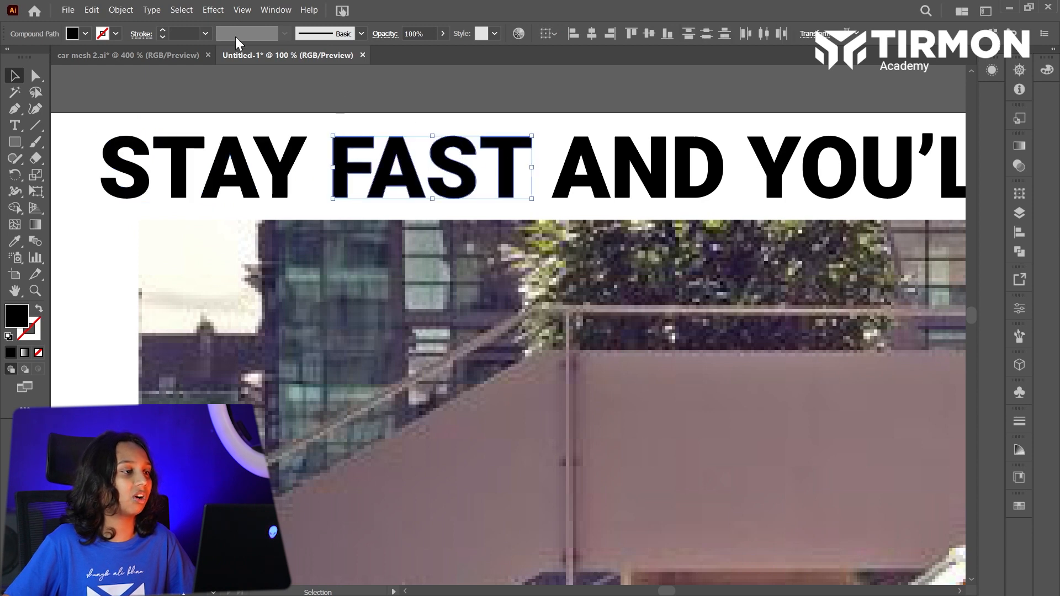
pyautogui.click(120, 10)
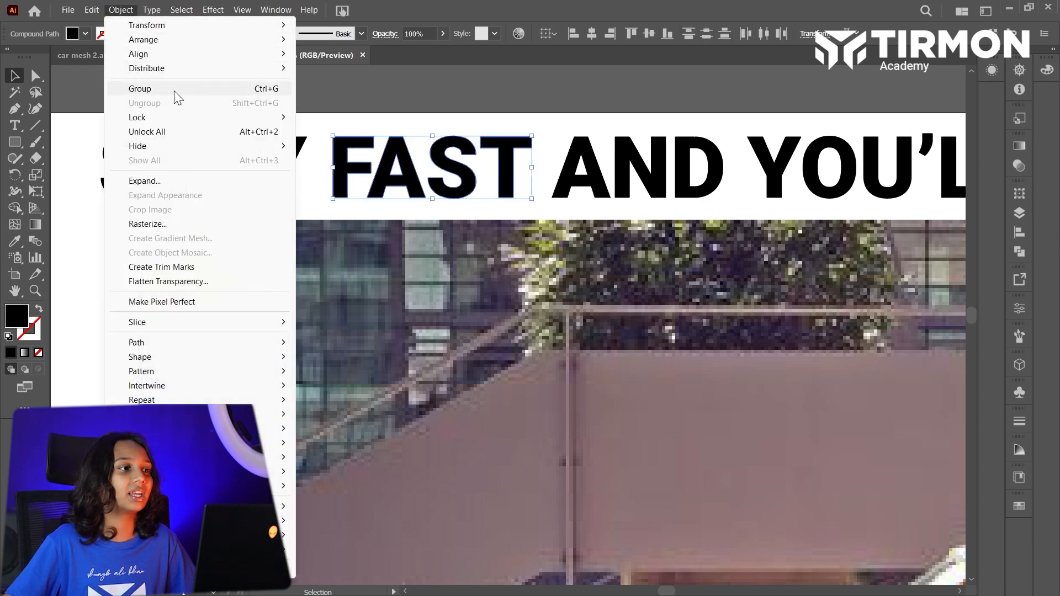
pyautogui.click(271, 90)
pyautogui.press('a')
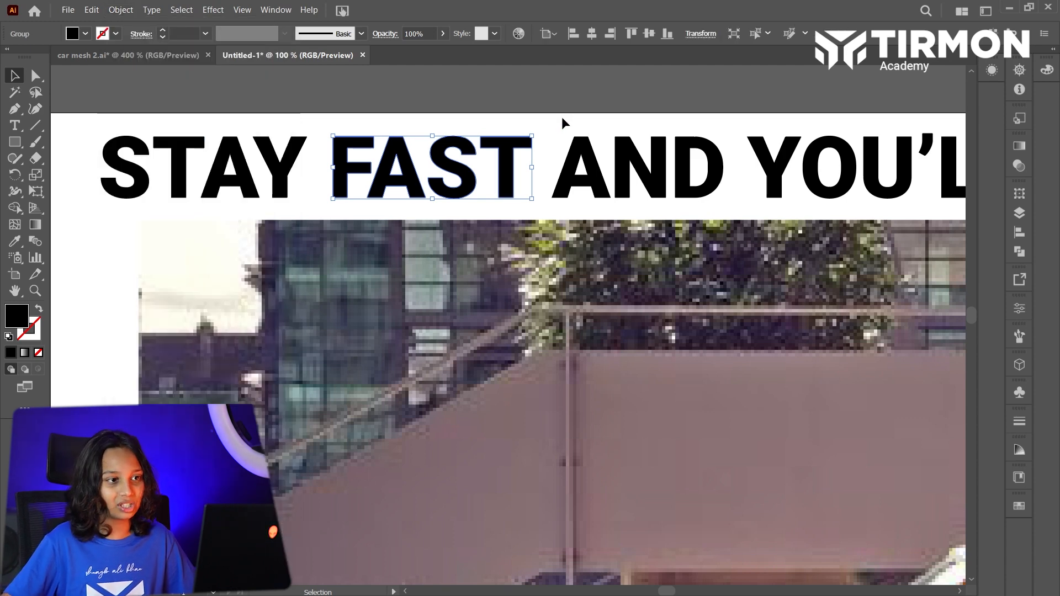
pyautogui.moveTo(562, 117); pyautogui.dragTo(728, 171)
pyautogui.press('v')
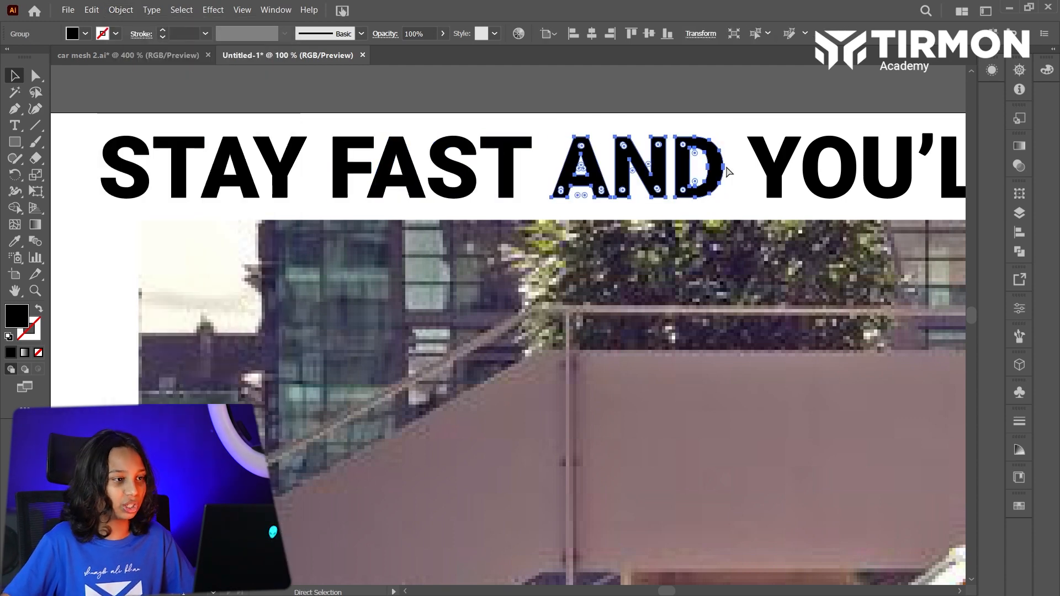
# Select all letters of the word YOU'LL, including the apostrophe, and group them
pyautogui.hscroll(5, 748, 157)
pyautogui.press('a')
pyautogui.moveTo(561, 118); pyautogui.dragTo(831, 158)
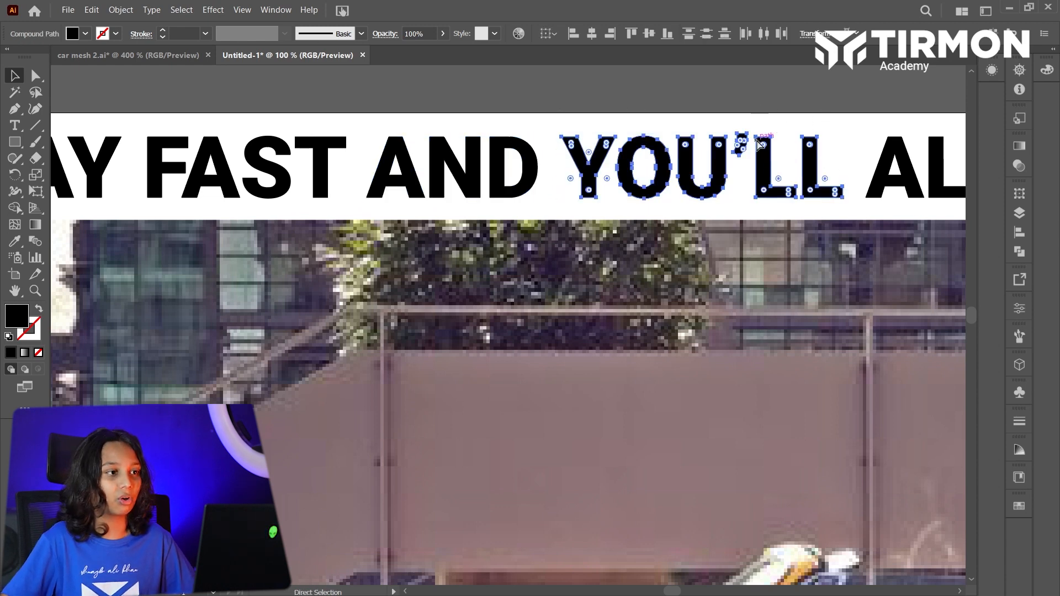
pyautogui.hotkey('ctrl', 'z')
pyautogui.hotkey('ctrl', 'shift', 'z')
pyautogui.hotkey('ctrl', 'h')
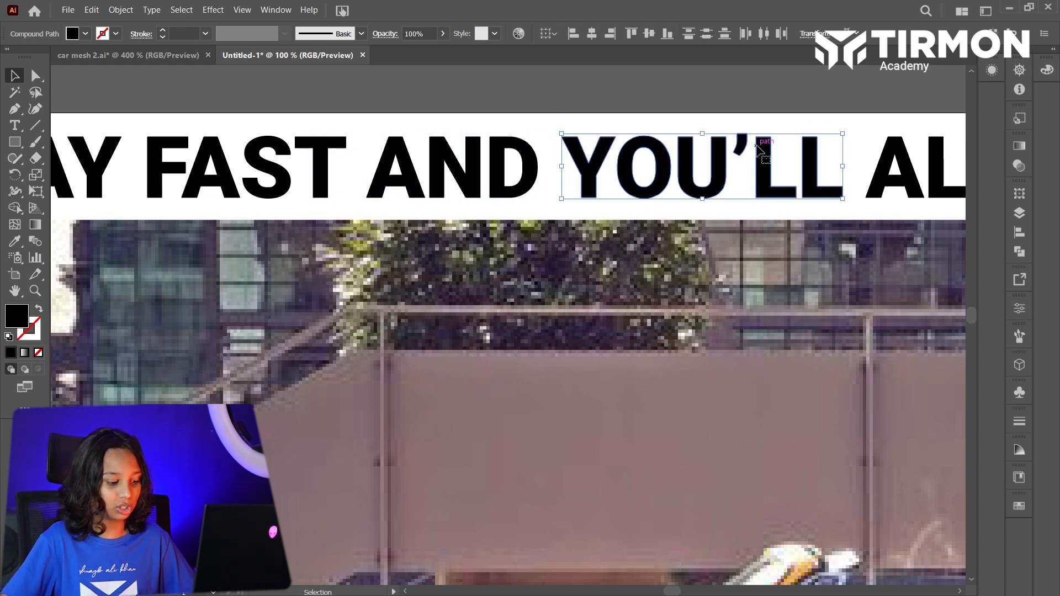
pyautogui.hotkey('ctrl', 'h')
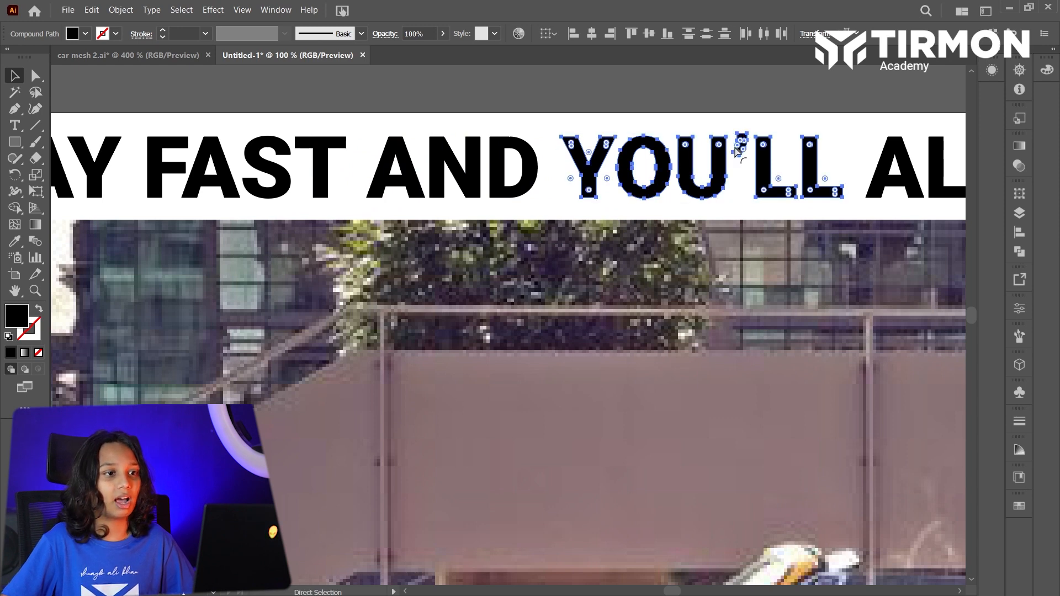
pyautogui.press('v')
pyautogui.hotkey('ctrl', 'g')
# Group the letters of ALWAYS and the letters of WIN as two separate word groups
pyautogui.hscroll(8, 738, 148)
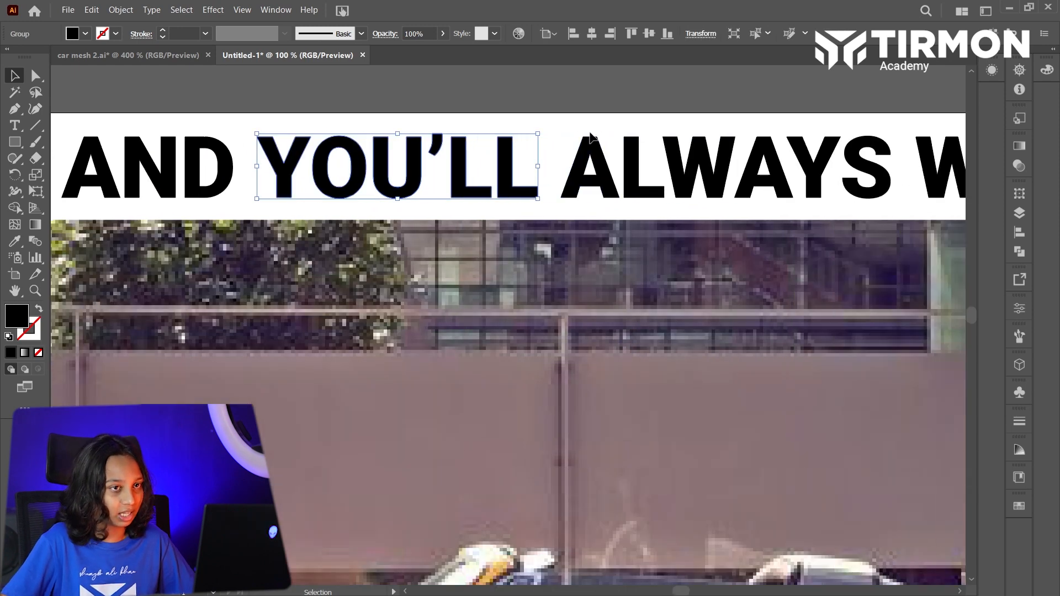
pyautogui.moveTo(569, 119); pyautogui.dragTo(899, 167)
pyautogui.hotkey('ctrl', 'g')
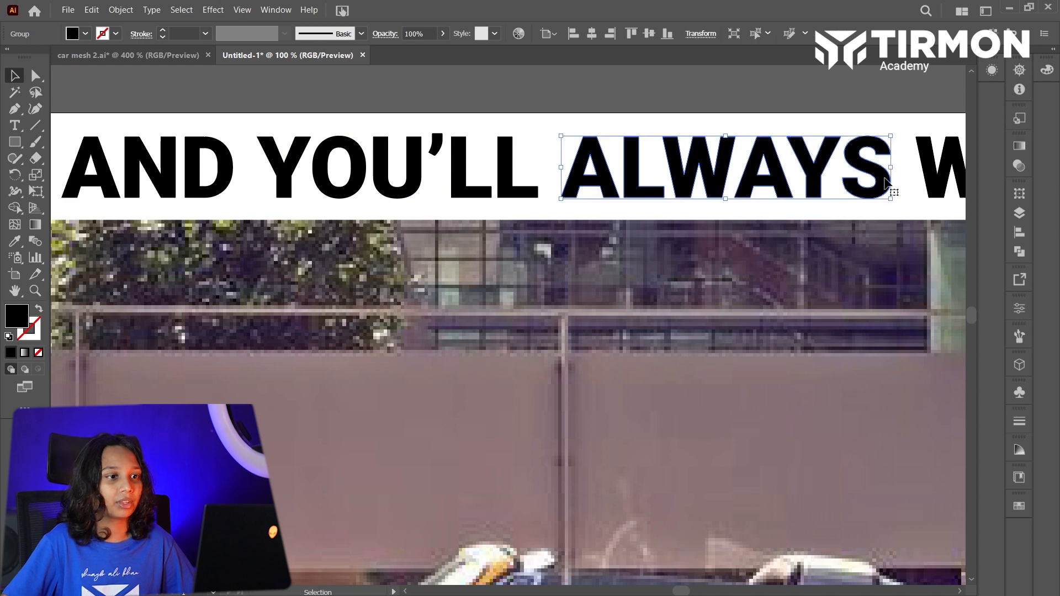
pyautogui.hscroll(4, 886, 182)
pyautogui.press('a')
pyautogui.moveTo(782, 117); pyautogui.dragTo(945, 168)
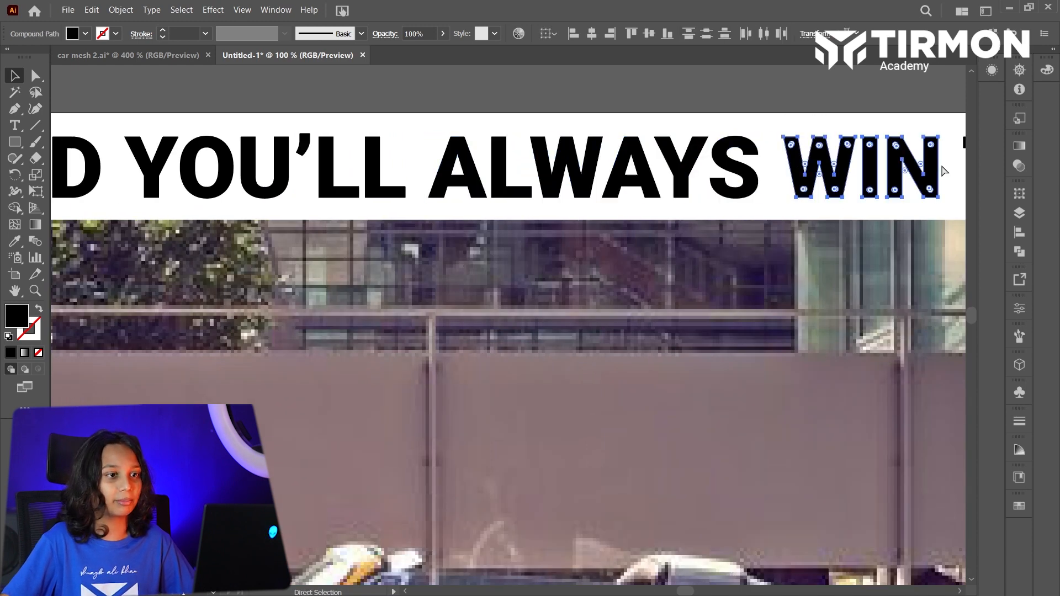
pyautogui.press('v')
pyautogui.hotkey('ctrl', 'g')
# Group the last two headline words, THE and RACE, each as its own object
pyautogui.hscroll(8, 708, 120)
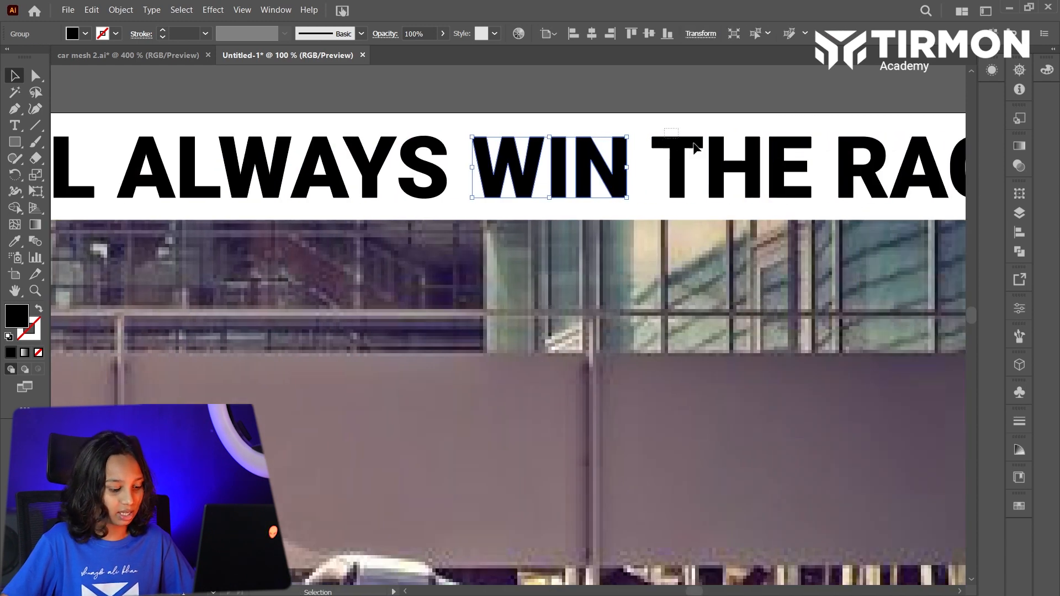
pyautogui.moveTo(695, 148); pyautogui.dragTo(812, 169)
pyautogui.hotkey('ctrl', 'g')
pyautogui.hscroll(2, 812, 170)
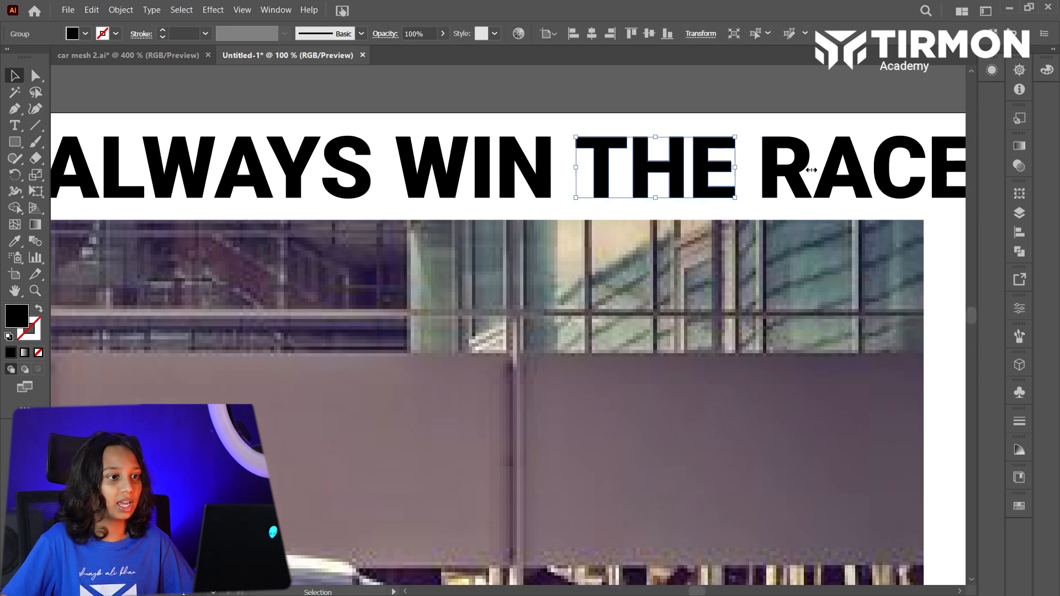
pyautogui.hscroll(5, 810, 177)
pyautogui.press('a')
pyautogui.moveTo(577, 136); pyautogui.dragTo(799, 182)
pyautogui.press('v')
pyautogui.hotkey('ctrl', 'g')
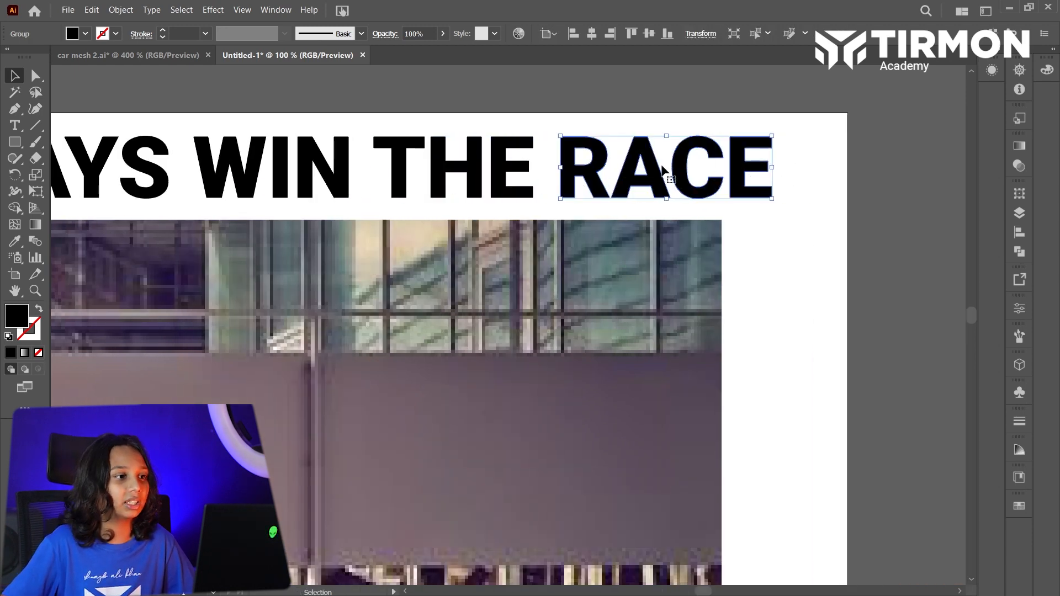
# Check the word grouping by selecting several headline words in turn, and view the whole artboard
pyautogui.hotkey('ctrl', '-')
pyautogui.hotkey('ctrl', '-')
pyautogui.hscroll(-1, 498, 210)
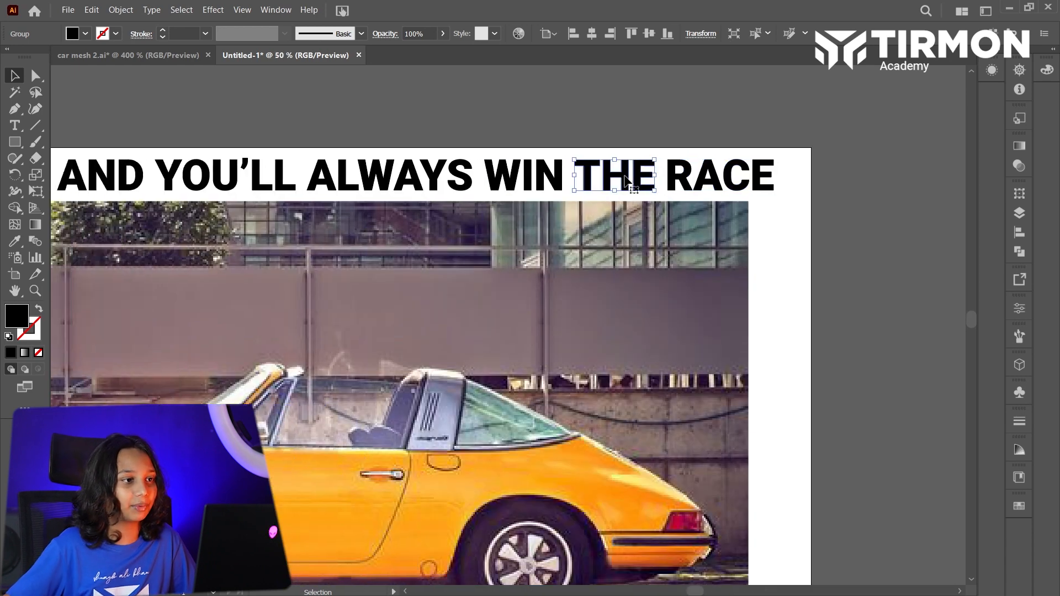
pyautogui.click(418, 181)
pyautogui.click(265, 175)
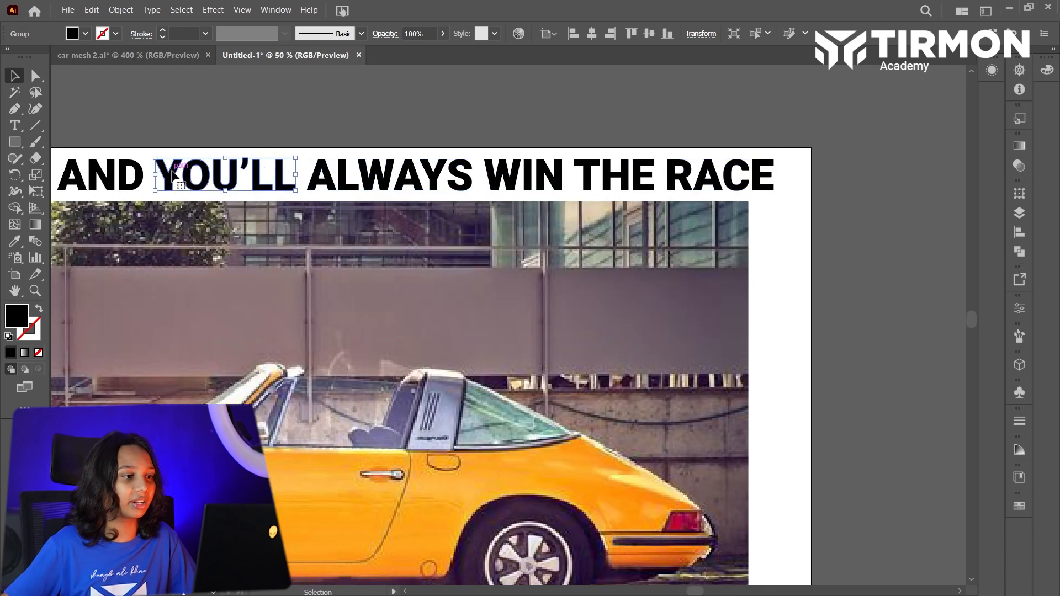
pyautogui.scroll(-2, 288, 243)
pyautogui.scroll(-2, 288, 244)
pyautogui.hscroll(-8, 287, 242)
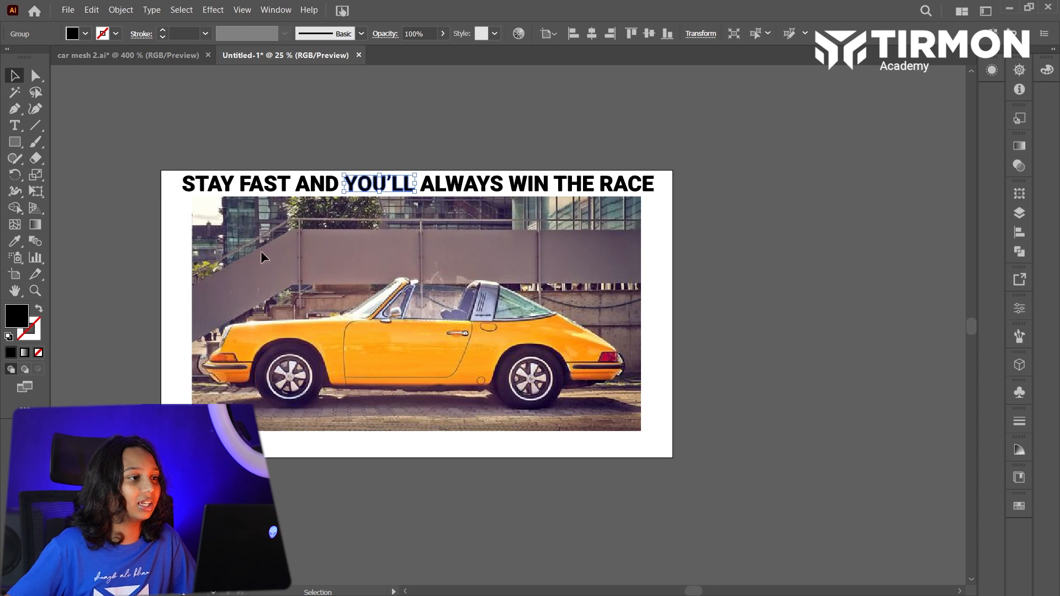
# Move the word STAY from the headline down onto the car's front bumper, just ahead of the front wheel
pyautogui.scroll(3, 220, 286)
pyautogui.scroll(3, 205, 279)
pyautogui.scroll(3, 180, 256)
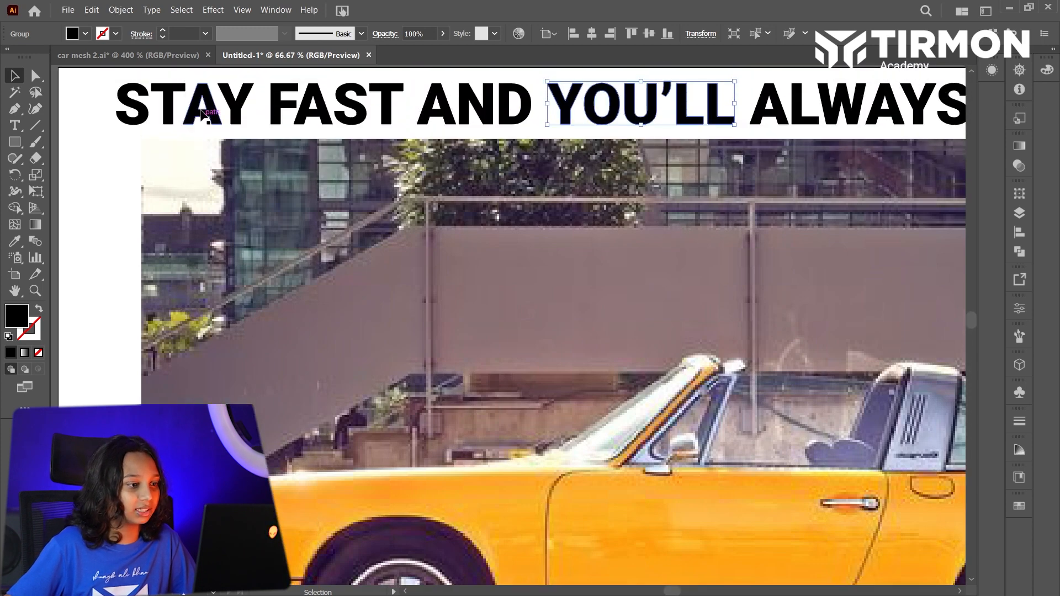
pyautogui.moveTo(168, 85); pyautogui.dragTo(280, 437)
pyautogui.scroll(-3, 281, 420)
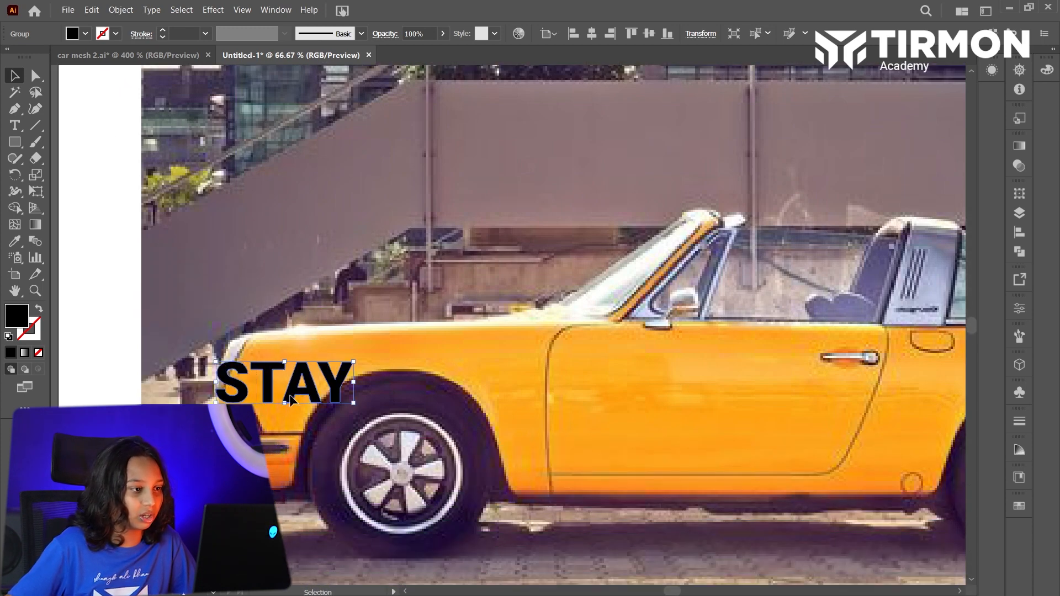
pyautogui.moveTo(291, 400); pyautogui.dragTo(249, 447)
pyautogui.scroll(2, 249, 446)
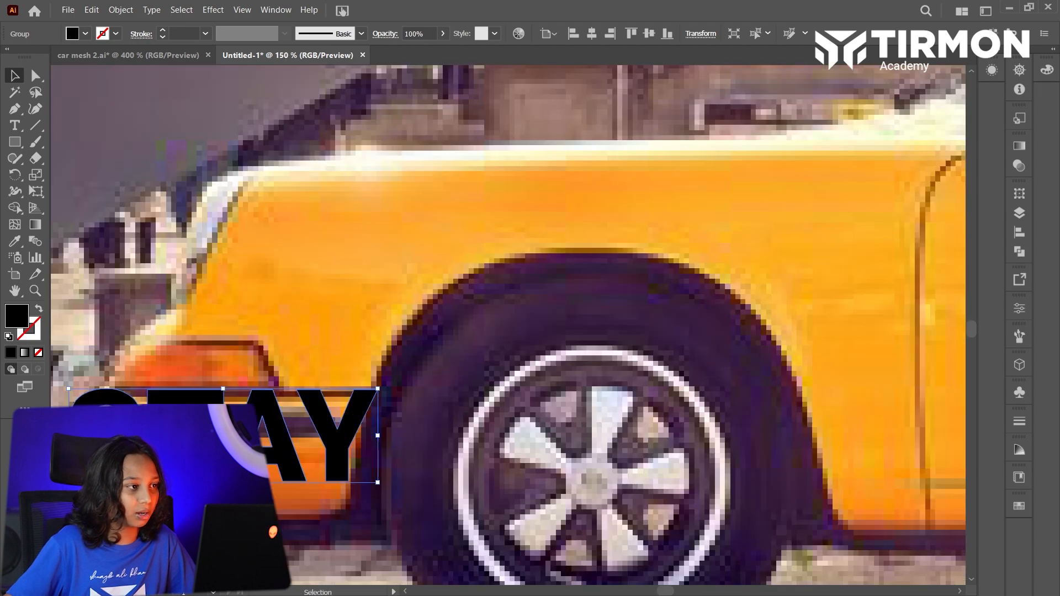
# Change the fill color of the word STAY to white
pyautogui.doubleClick(17, 318)
pyautogui.click(672, 422)
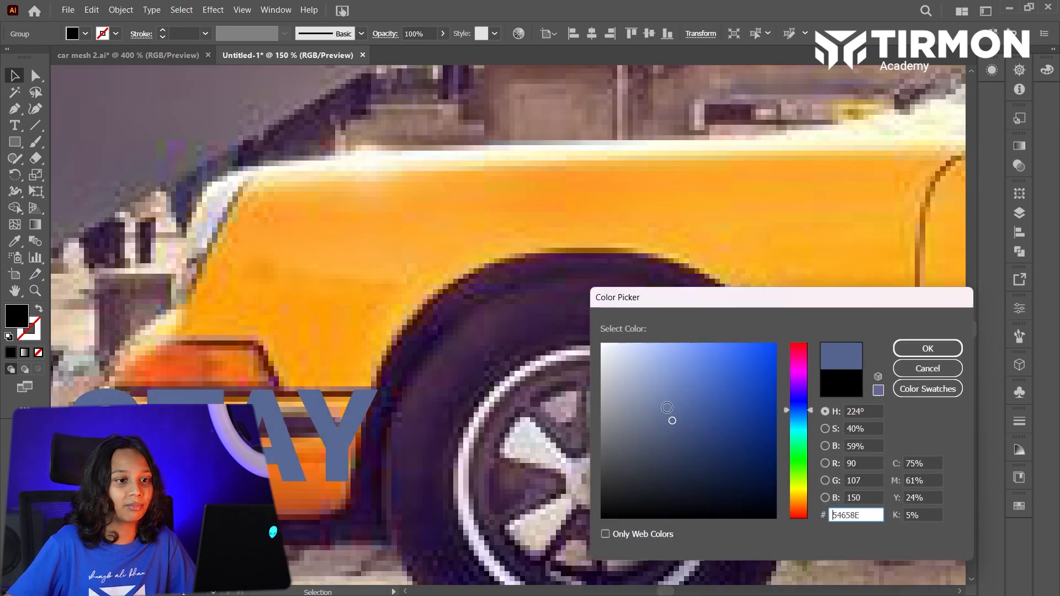
pyautogui.click(602, 344)
pyautogui.click(928, 349)
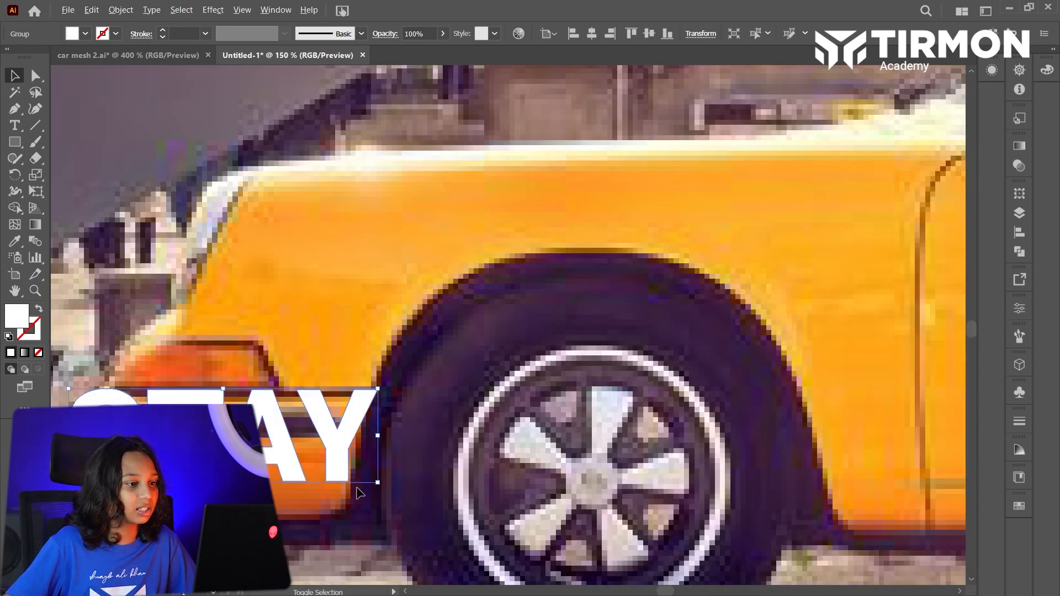
# Fine-tune the size and position of the white word STAY so it fits over the front bumper
pyautogui.moveTo(378, 486); pyautogui.dragTo(387, 479)
pyautogui.moveTo(275, 443); pyautogui.dragTo(284, 453)
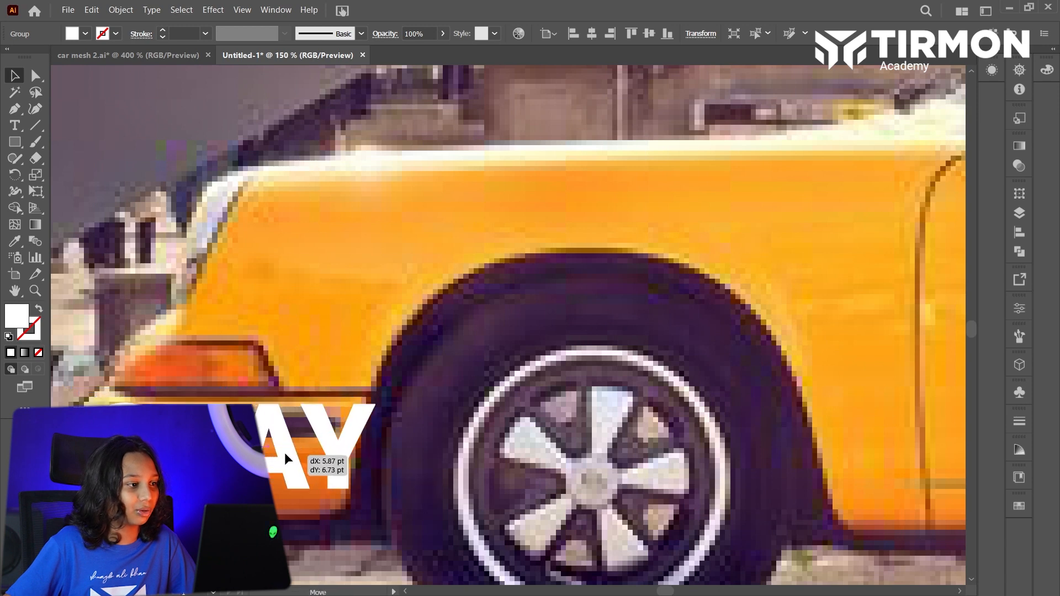
pyautogui.moveTo(235, 486); pyautogui.dragTo(237, 492)
pyautogui.scroll(-3, 385, 351)
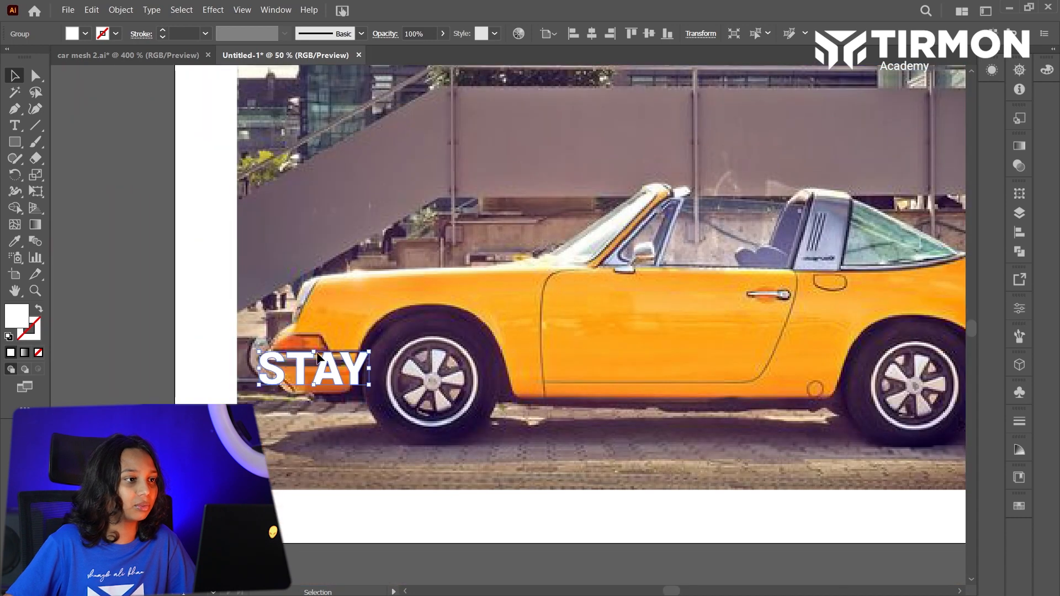
# Move the word FAST from the headline onto the front fender above STAY and enlarge it slightly
pyautogui.scroll(4, 307, 338)
pyautogui.moveTo(402, 167); pyautogui.dragTo(370, 472)
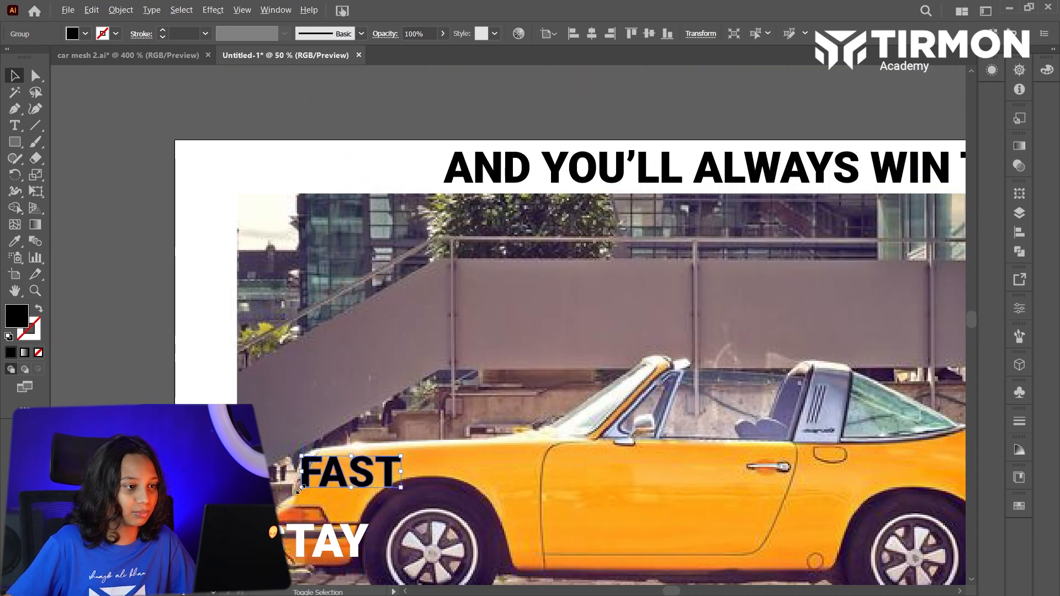
pyautogui.moveTo(300, 488); pyautogui.dragTo(296, 489)
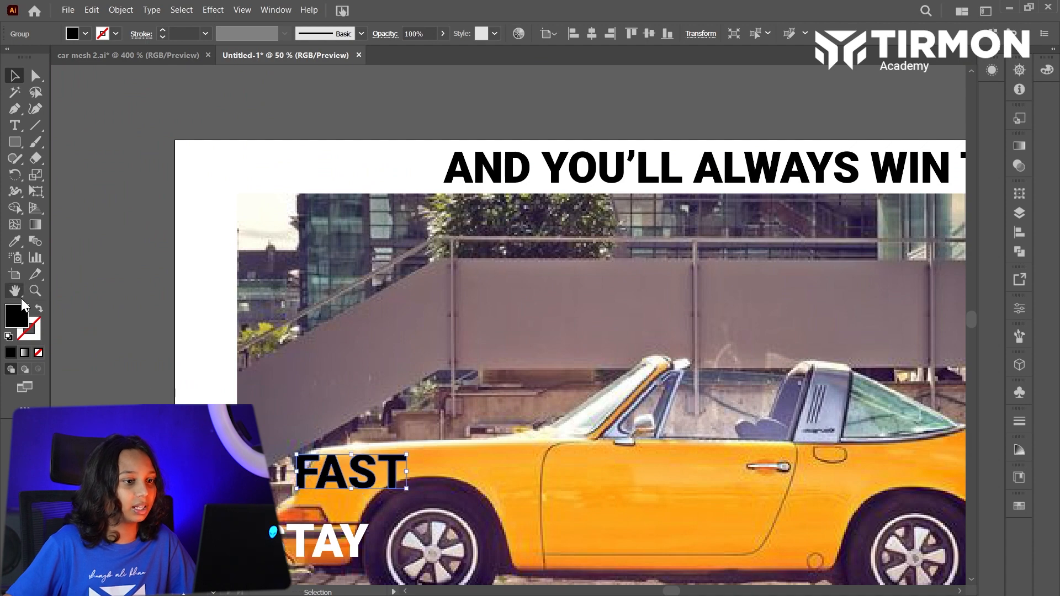
# Fill the word FAST with white (FFFFFF) and adjust the placement of STAY and FAST on the car's front
pyautogui.doubleClick(17, 316)
pyautogui.moveTo(605, 348); pyautogui.dragTo(543, 279)
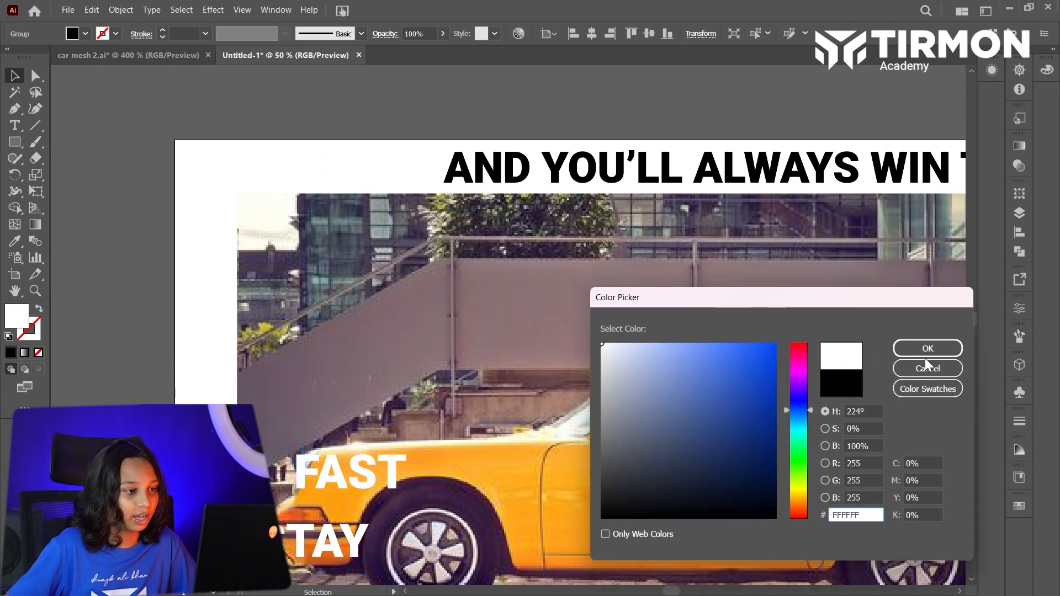
pyautogui.press('Return')
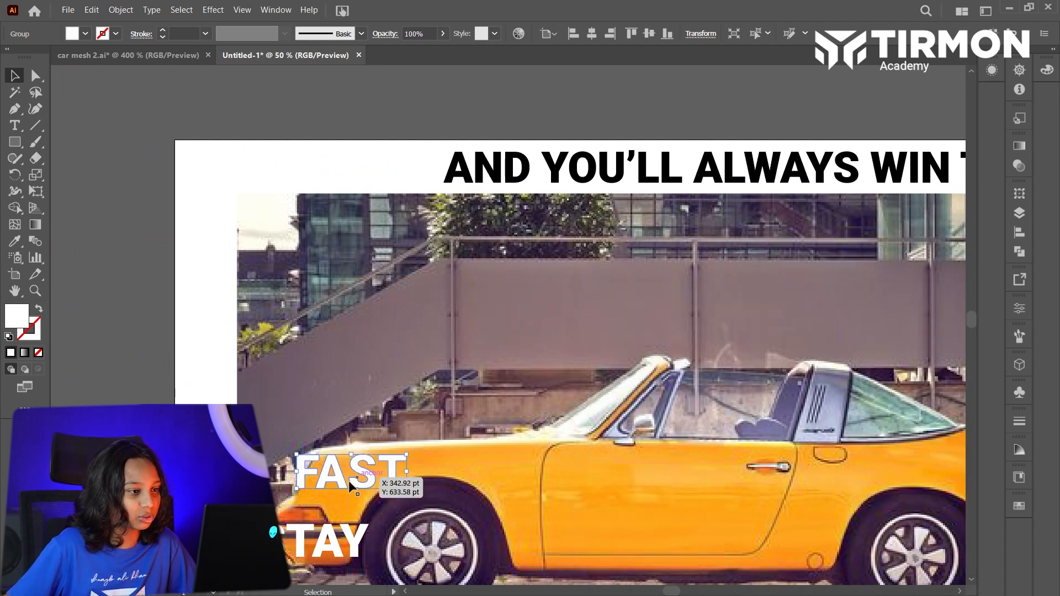
pyautogui.click(322, 540)
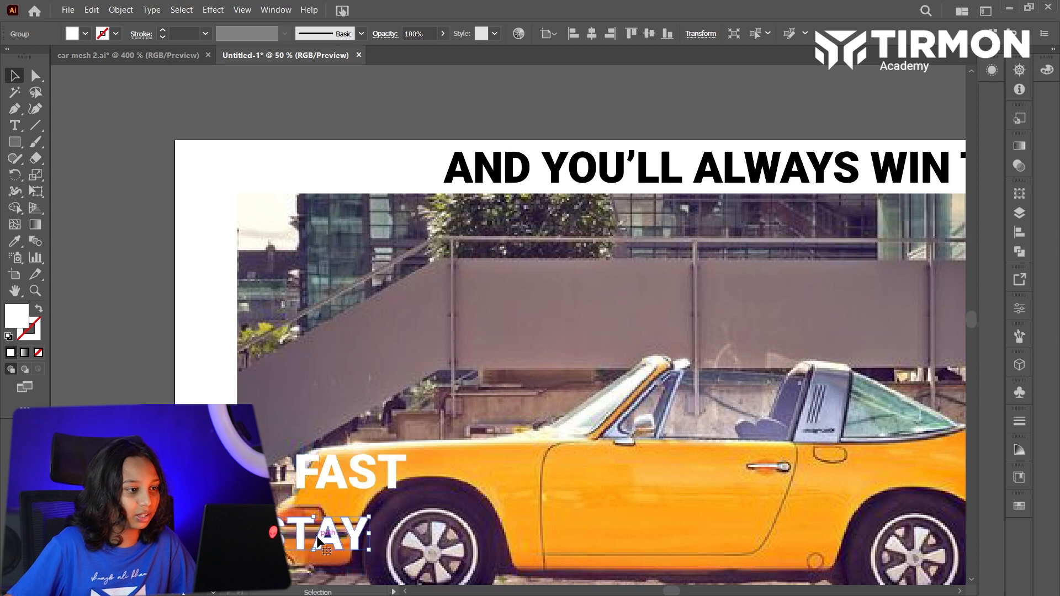
pyautogui.moveTo(336, 479); pyautogui.dragTo(358, 465)
# Move the word AND from the headline onto the fender beside FAST and fill it with white (FFFFFF)
pyautogui.moveTo(484, 175); pyautogui.dragTo(470, 470)
pyautogui.doubleClick(15, 320)
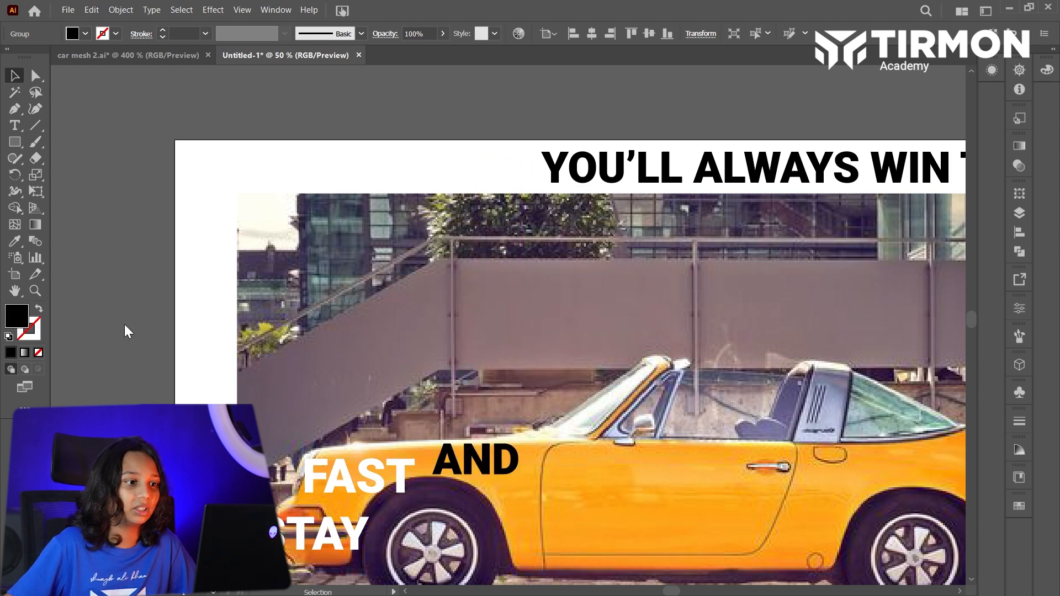
pyautogui.write('FFFFFF')
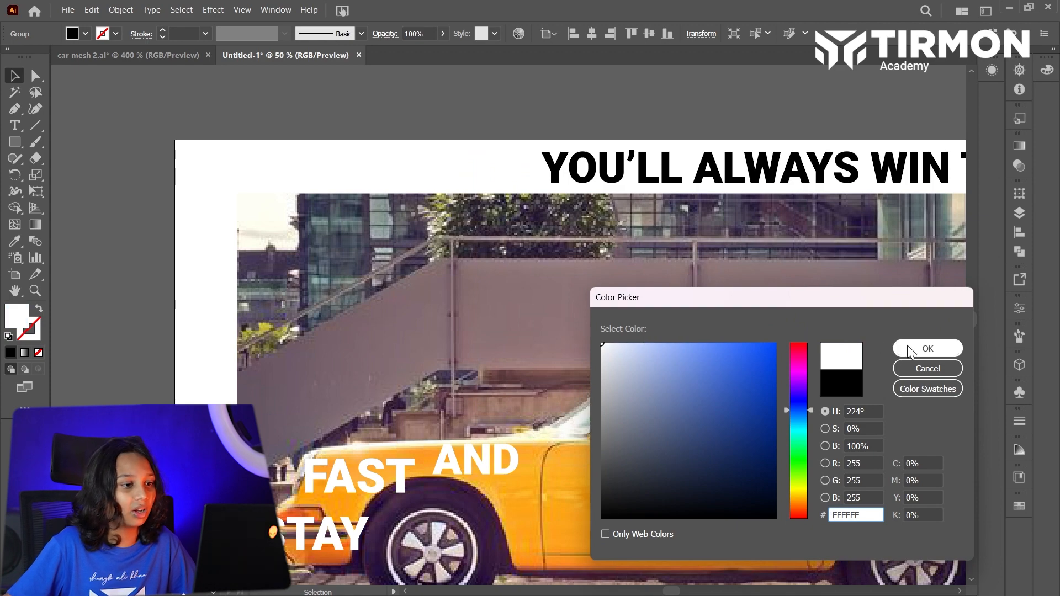
pyautogui.click(928, 349)
# Move the word YOU'LL from the headline onto the car door and enlarge it proportionally to span the door
pyautogui.hotkey('ctrl', '1')
pyautogui.hscroll(2, 502, 431)
pyautogui.scroll(-2, 483, 428)
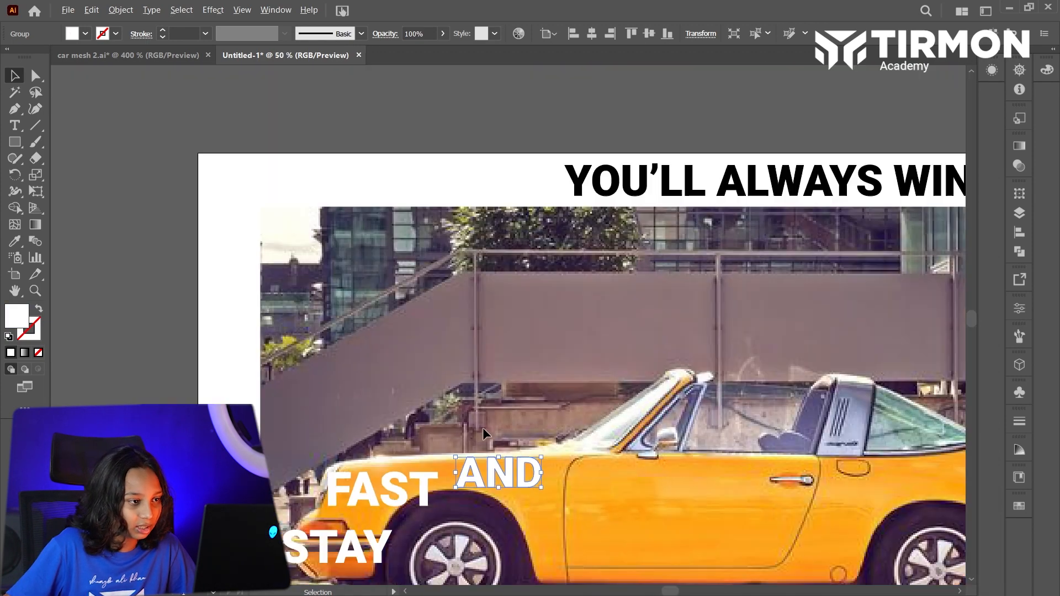
pyautogui.hscroll(3, 483, 429)
pyautogui.moveTo(476, 212); pyautogui.dragTo(460, 545)
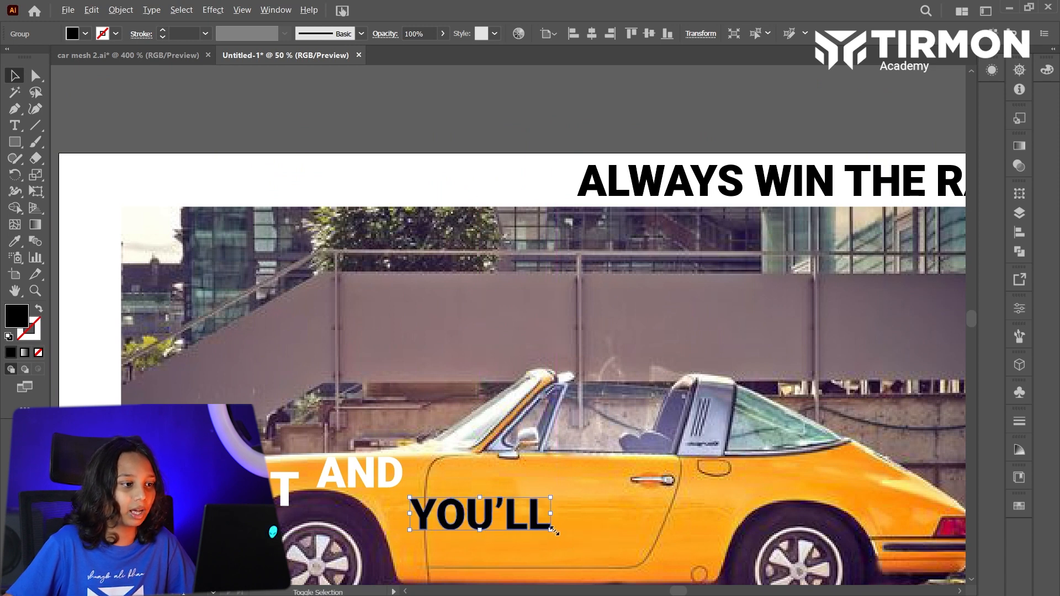
pyautogui.moveTo(554, 532); pyautogui.dragTo(599, 563)
pyautogui.scroll(-1, 598, 564)
pyautogui.moveTo(401, 476); pyautogui.dragTo(421, 472)
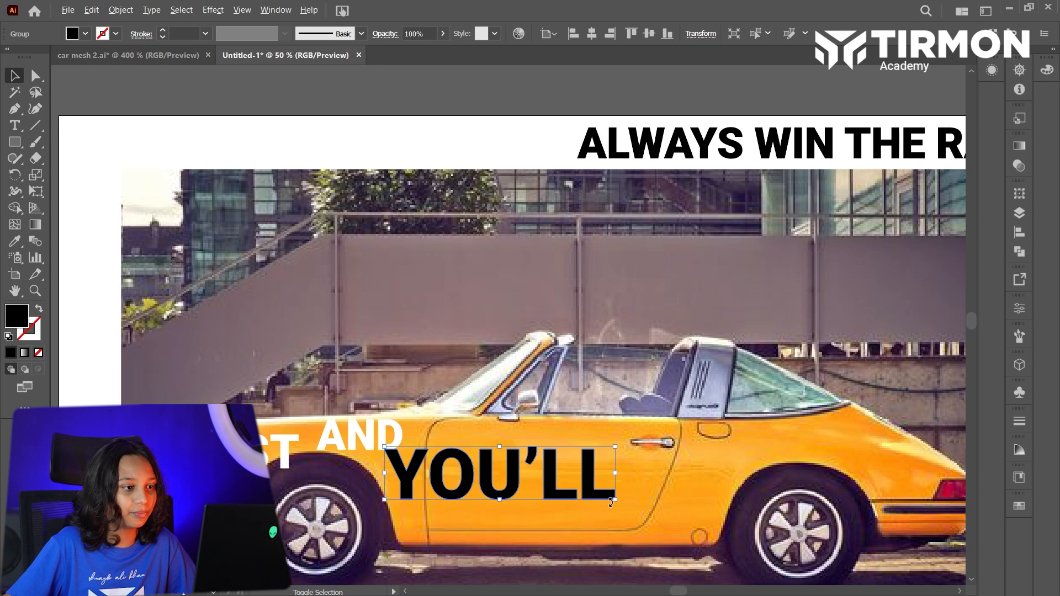
pyautogui.moveTo(611, 502); pyautogui.dragTo(640, 505)
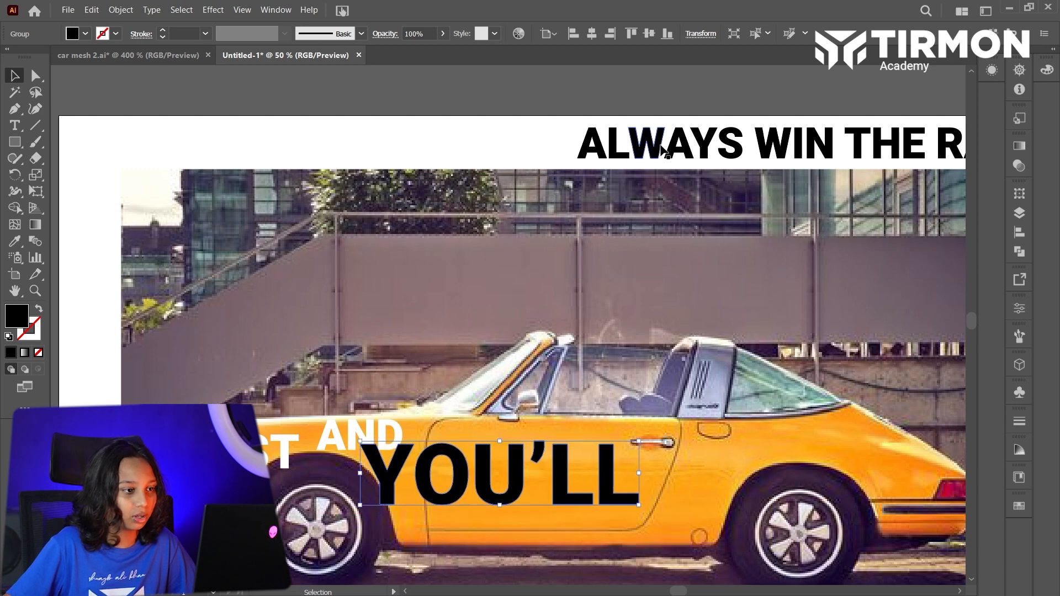
pyautogui.moveTo(494, 497); pyautogui.dragTo(533, 500)
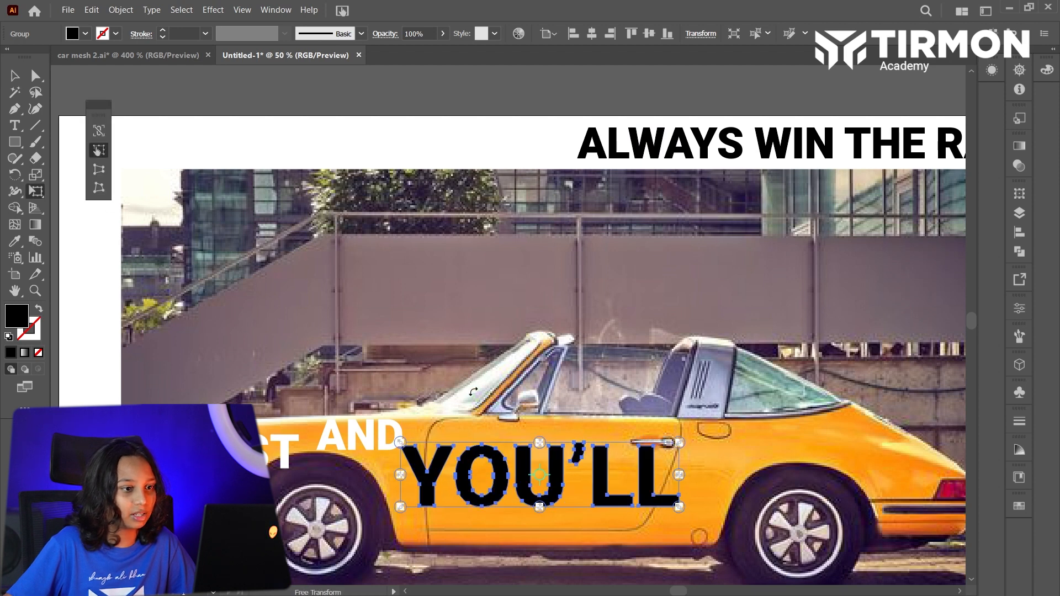
# Narrow the word YOU'LL horizontally so it clears the door handle and shift it slightly up on the door
pyautogui.moveTo(679, 475); pyautogui.dragTo(634, 480)
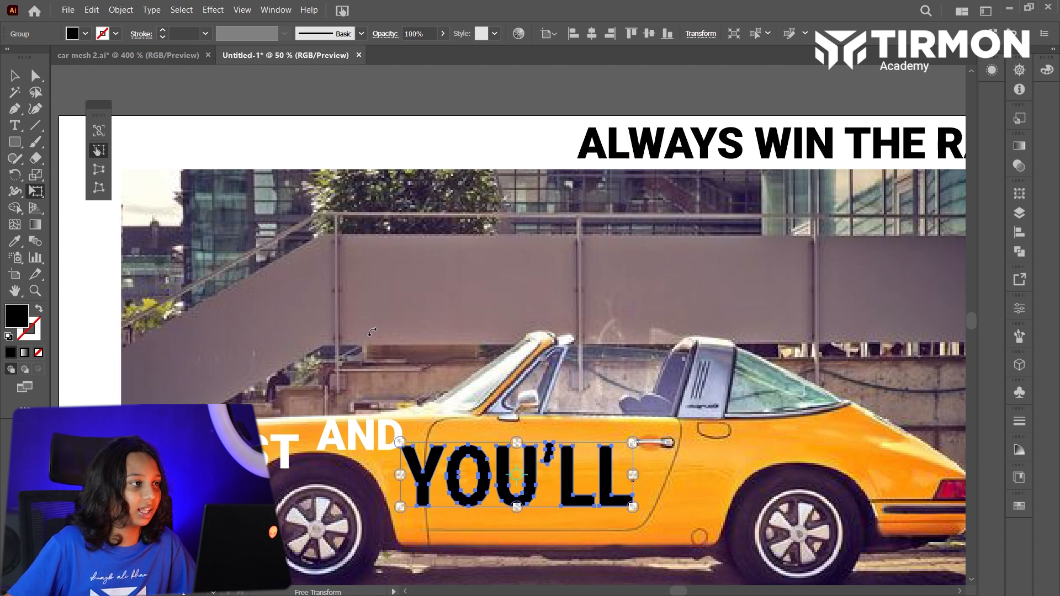
pyautogui.click(16, 77)
pyautogui.click(437, 111)
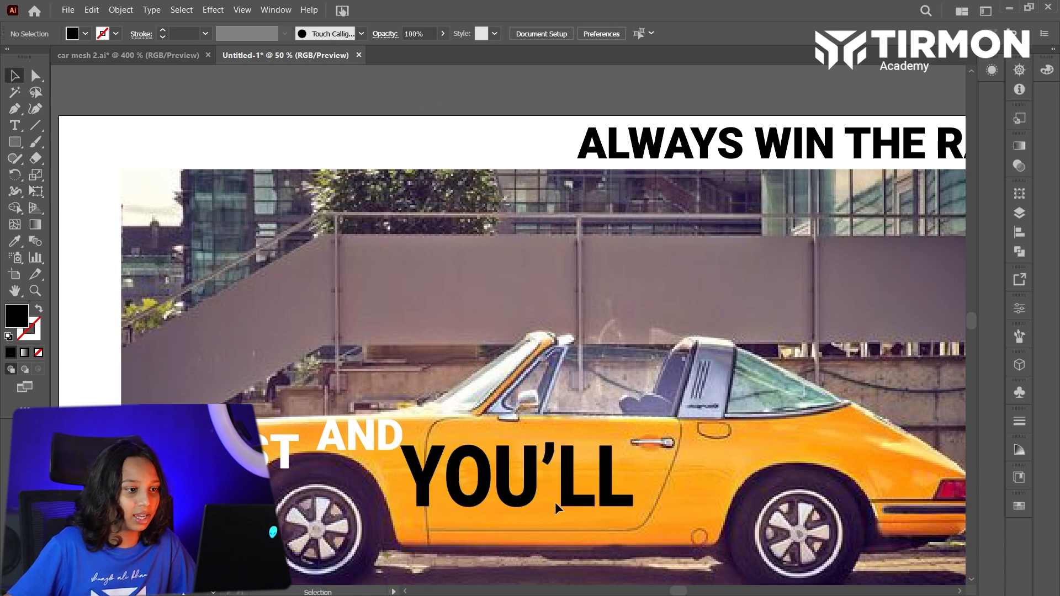
pyautogui.moveTo(528, 503)
pyautogui.mouseDown()
pyautogui.moveTo(519, 500)
pyautogui.moveTo(522, 533)
pyautogui.moveTo(533, 486)
pyautogui.mouseUp()
# Try placing the word ALWAYS from the headline over the car door beneath YOU'LL, and undo its last moves
pyautogui.keyDown('shift'); pyautogui.click(628, 162); pyautogui.keyUp('shift')
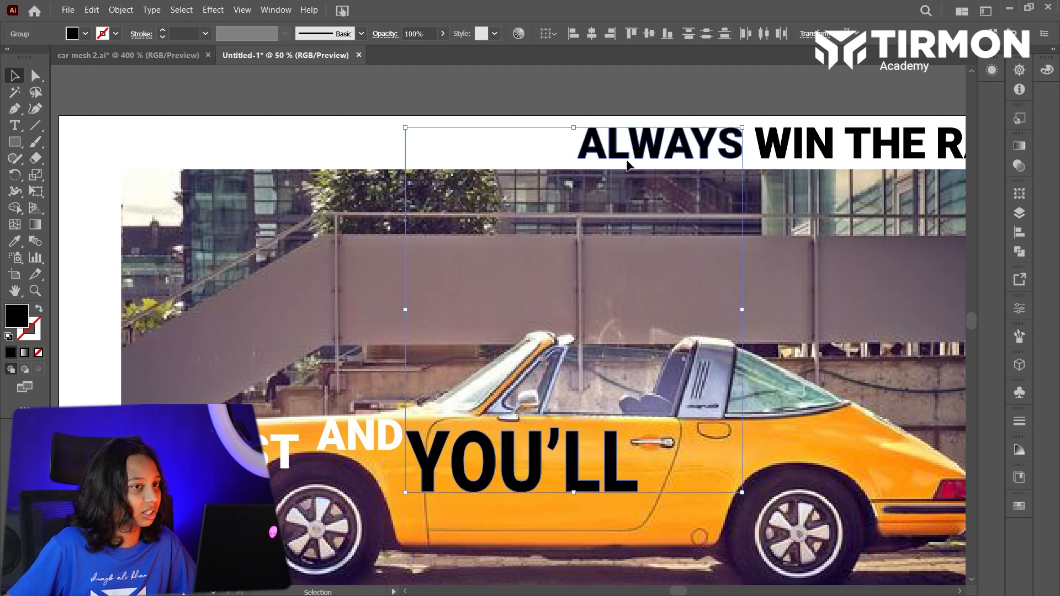
pyautogui.click(642, 116)
pyautogui.moveTo(642, 141); pyautogui.dragTo(559, 532)
pyautogui.hotkey('ctrl', 'z')
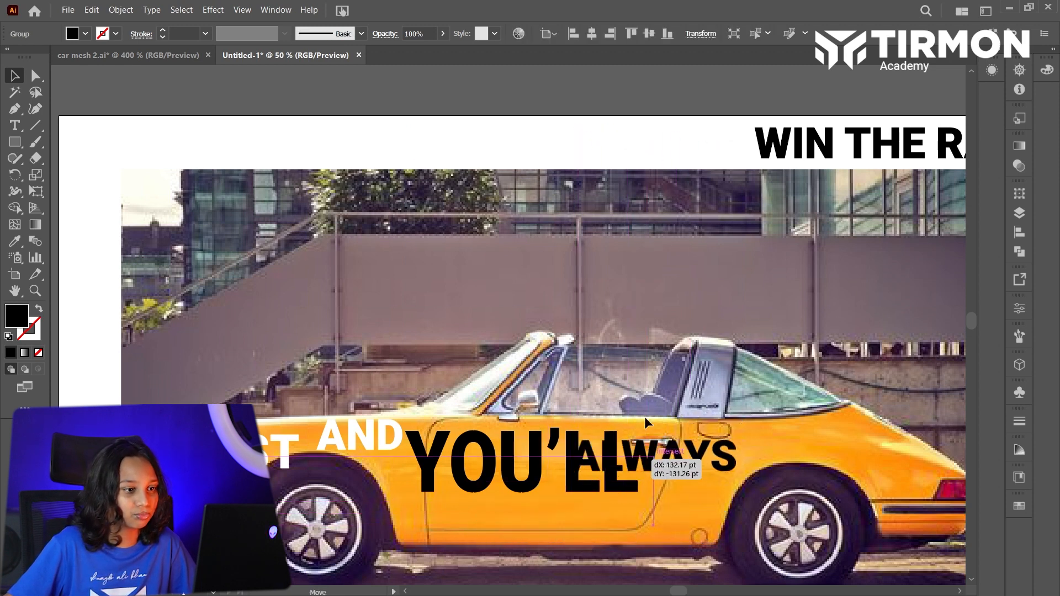
pyautogui.hotkey('ctrl', 'z')
# Enlarge the word YOU'LL proportionally and reposition it to fill the car body between the two wheels
pyautogui.click(521, 483)
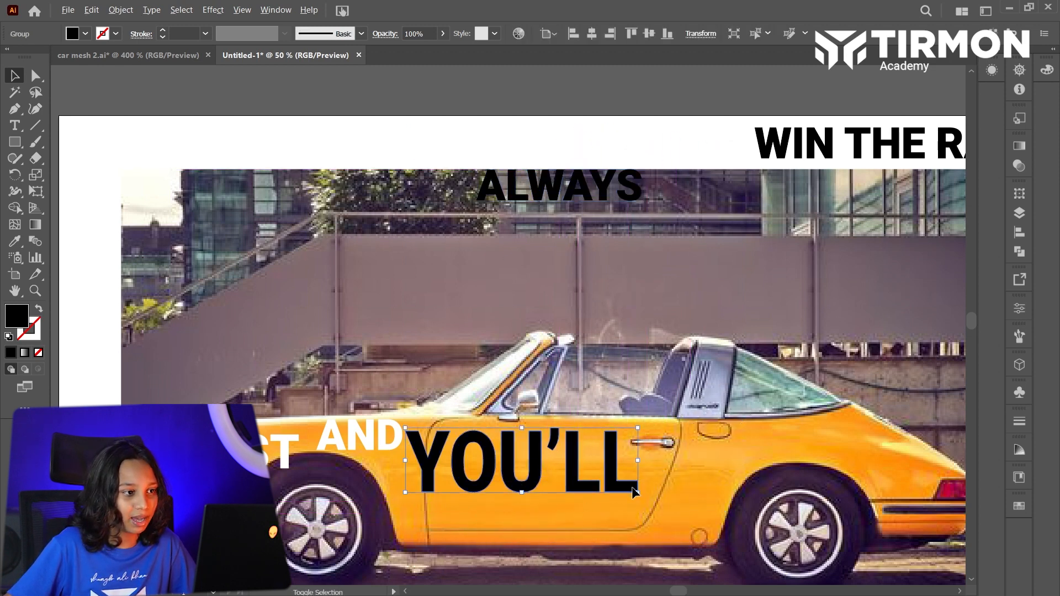
pyautogui.moveTo(635, 491); pyautogui.dragTo(688, 506)
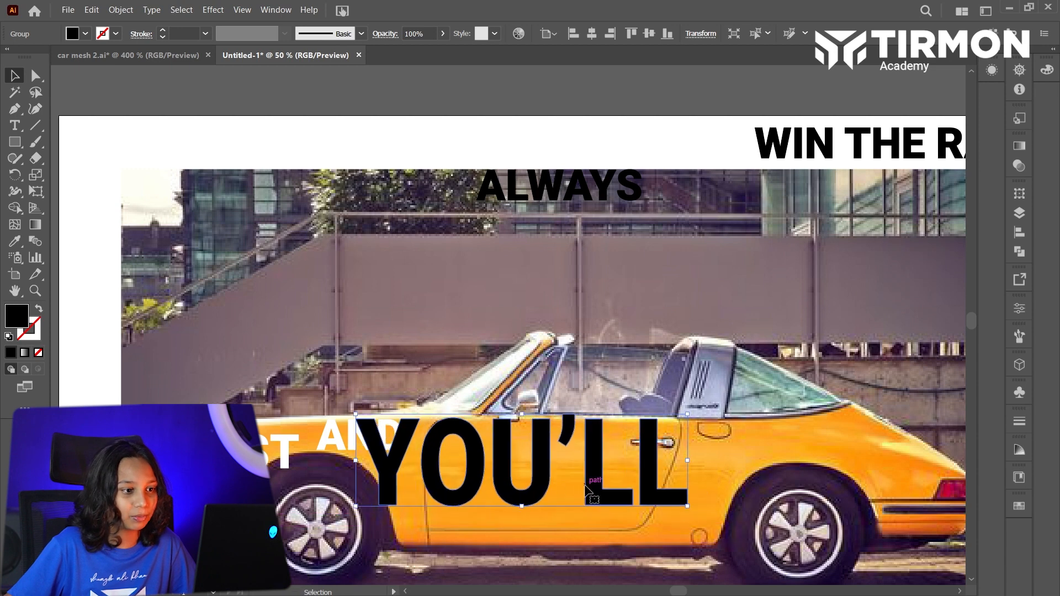
pyautogui.moveTo(593, 497); pyautogui.dragTo(632, 522)
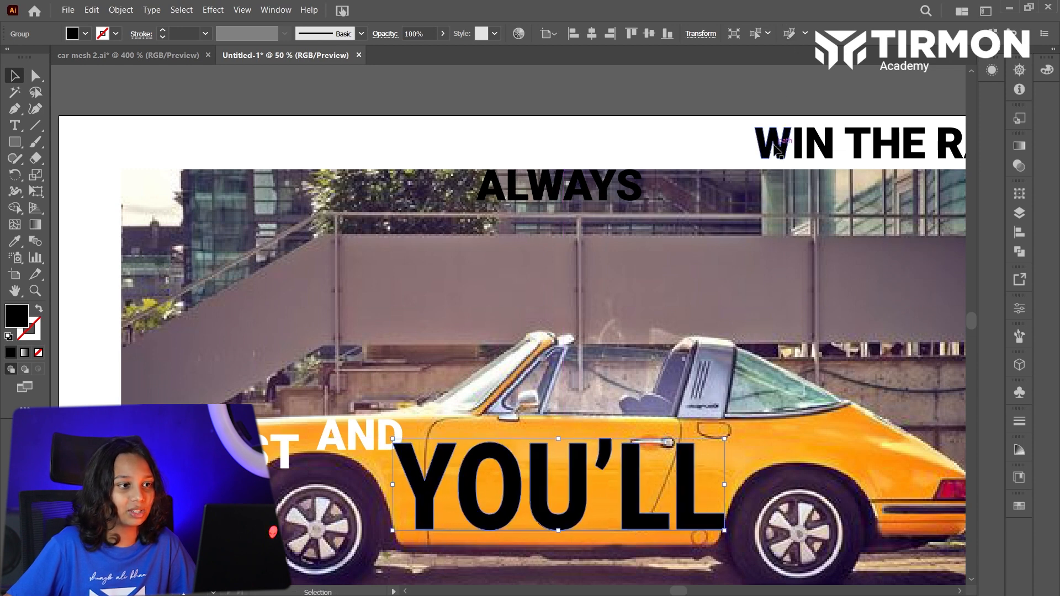
# Move ALWAYS onto the car body above the rear wheel and place WIN, reduced in size, beside it near the tail
pyautogui.moveTo(626, 183); pyautogui.dragTo(849, 439)
pyautogui.hscroll(6, 592, 220)
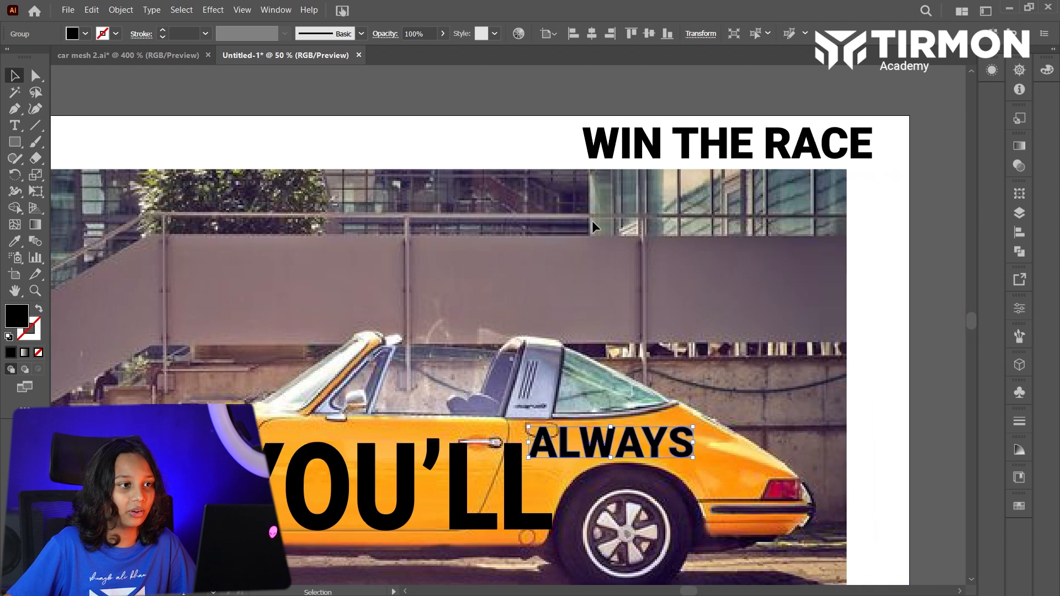
pyautogui.moveTo(616, 138); pyautogui.dragTo(734, 456)
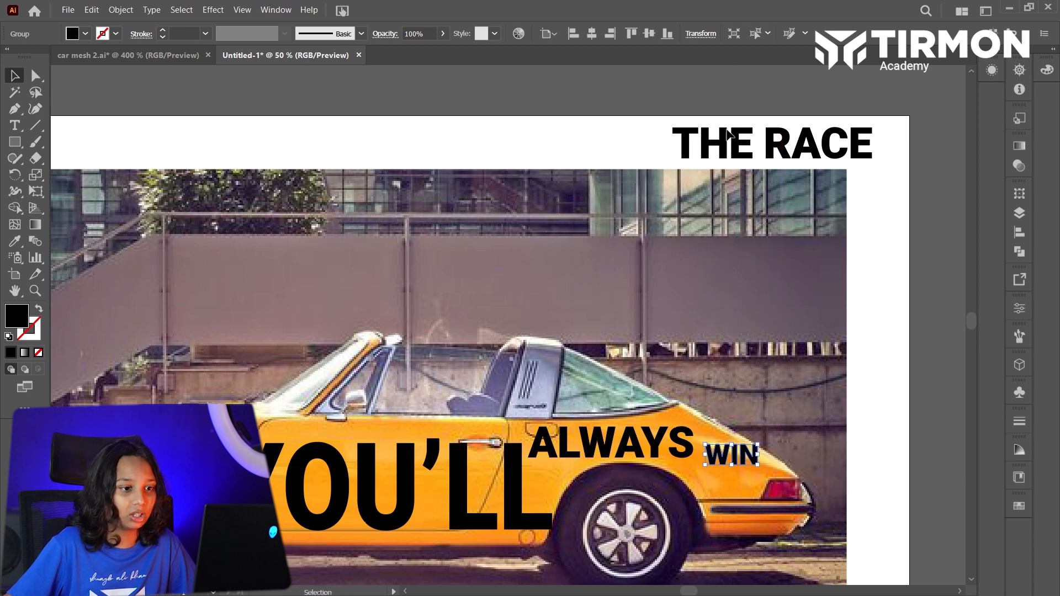
# Move the word THE from the headline to beneath WIN at the car's tail, and enlarge WIN slightly
pyautogui.moveTo(729, 135); pyautogui.dragTo(767, 507)
pyautogui.moveTo(742, 496); pyautogui.dragTo(764, 504)
pyautogui.click(738, 455)
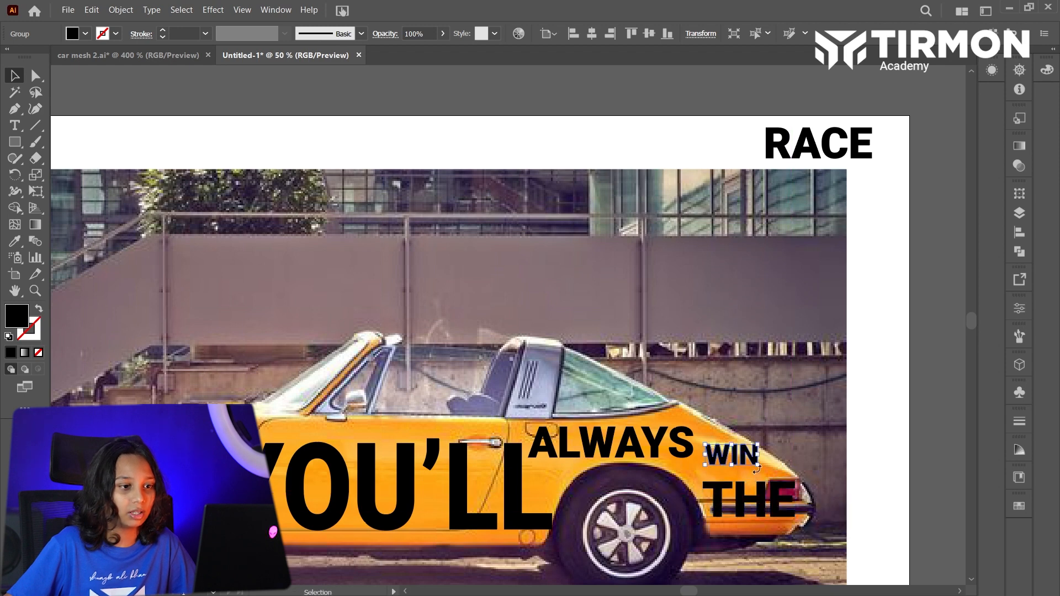
pyautogui.moveTo(757, 468)
pyautogui.mouseDown()
pyautogui.moveTo(778, 474)
pyautogui.moveTo(743, 469)
pyautogui.mouseUp()
# Move the word RACE from the headline to the rear bumper and stack it closely beneath THE
pyautogui.hscroll(5, 740, 467)
pyautogui.scroll(-3, 732, 458)
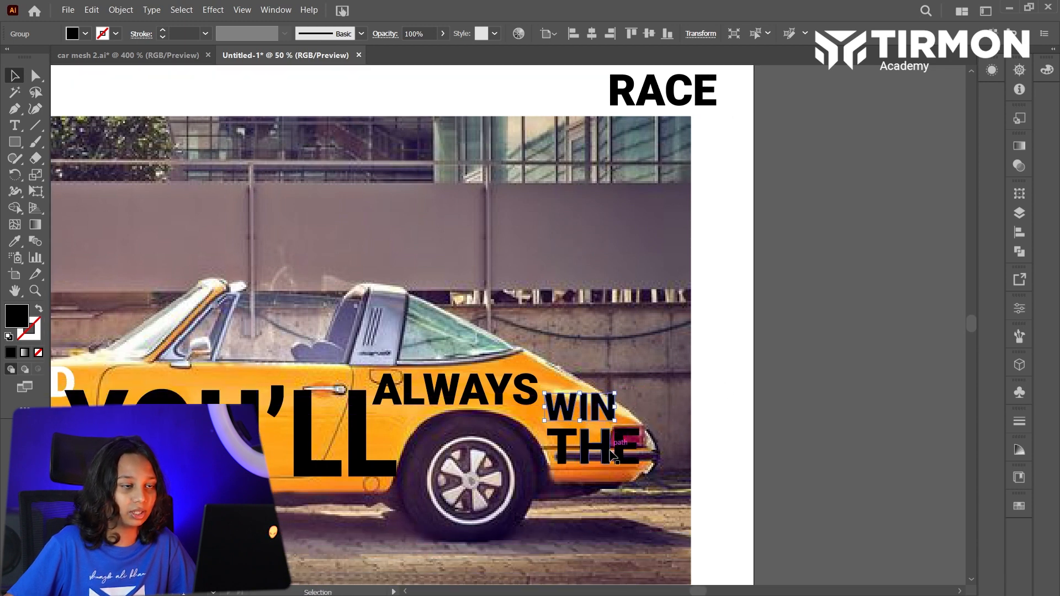
pyautogui.moveTo(669, 90); pyautogui.dragTo(610, 444)
pyautogui.click(602, 450)
pyautogui.moveTo(646, 461); pyautogui.dragTo(646, 461)
pyautogui.scroll(2, 601, 499)
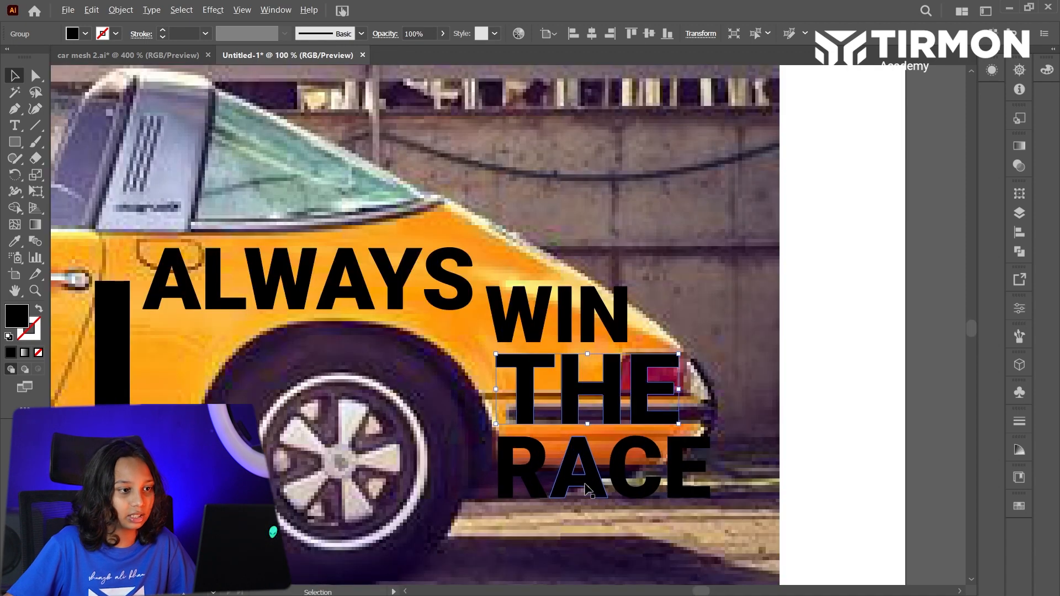
pyautogui.moveTo(586, 488); pyautogui.dragTo(589, 478)
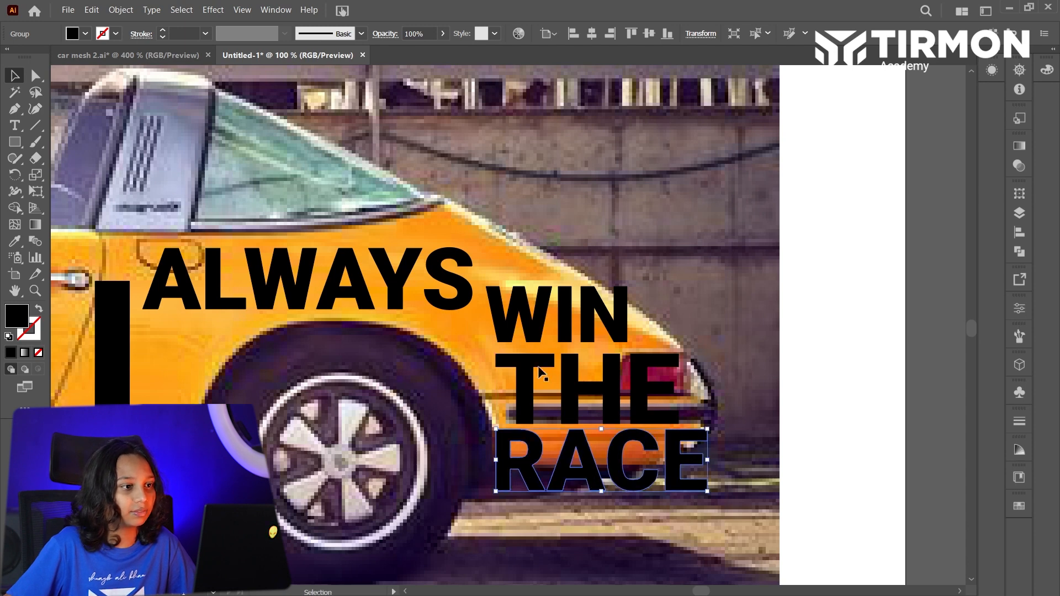
# Shrink the words WIN and THE and position them within the outline of the car's tail
pyautogui.click(610, 331)
pyautogui.moveTo(634, 342); pyautogui.dragTo(580, 323)
pyautogui.click(593, 395)
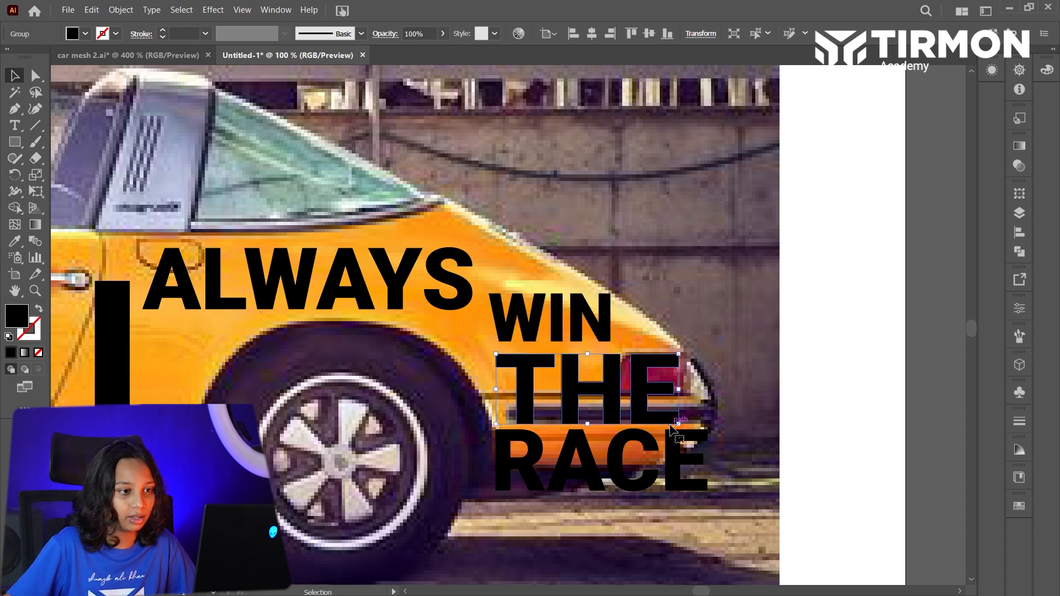
pyautogui.moveTo(679, 424)
pyautogui.mouseDown()
pyautogui.moveTo(666, 410)
pyautogui.moveTo(680, 421)
pyautogui.mouseUp()
pyautogui.moveTo(631, 396); pyautogui.dragTo(633, 391)
# Shrink the word RACE and move it up close beneath THE on the rear bumper
pyautogui.moveTo(602, 454); pyautogui.dragTo(605, 442)
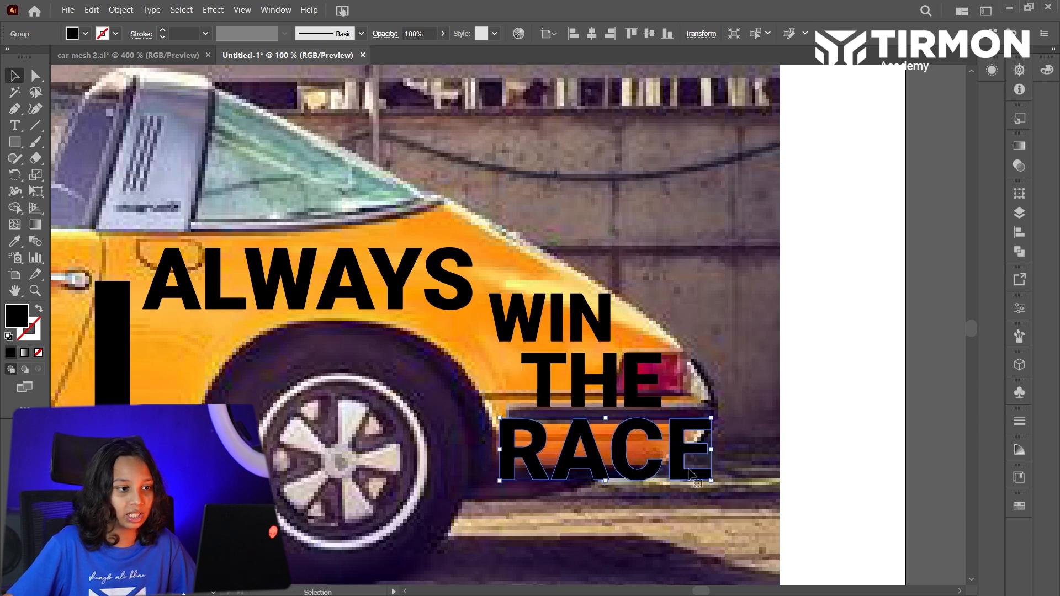
pyautogui.moveTo(711, 485); pyautogui.dragTo(684, 482)
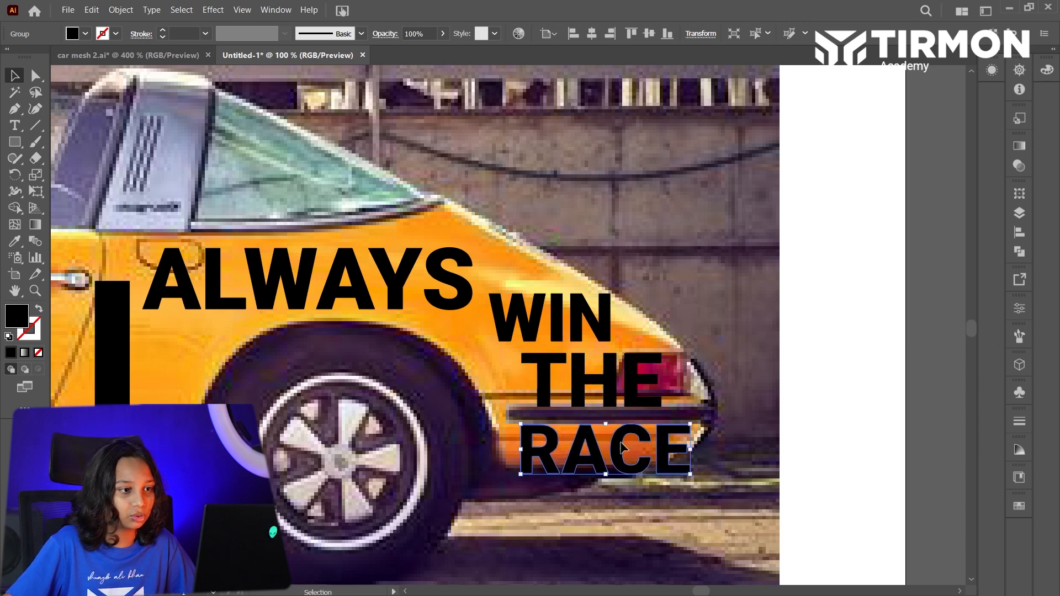
pyautogui.moveTo(615, 452); pyautogui.dragTo(608, 448)
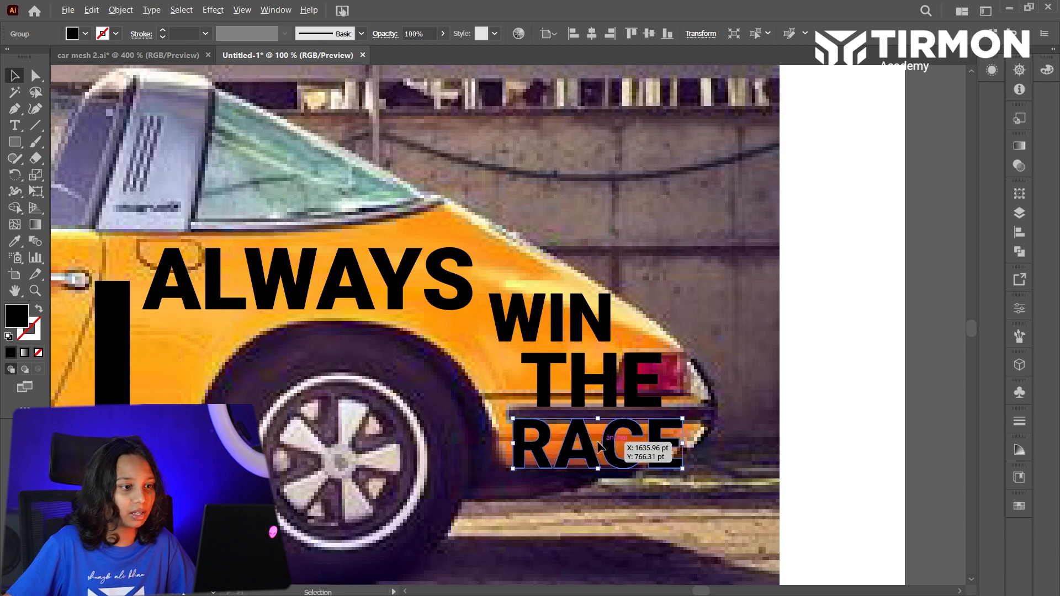
# Adjust the placement of FAST and AND on the front fender and raise YOU'LL slightly on the door
pyautogui.scroll(-2, 587, 448)
pyautogui.hscroll(-3, 528, 445)
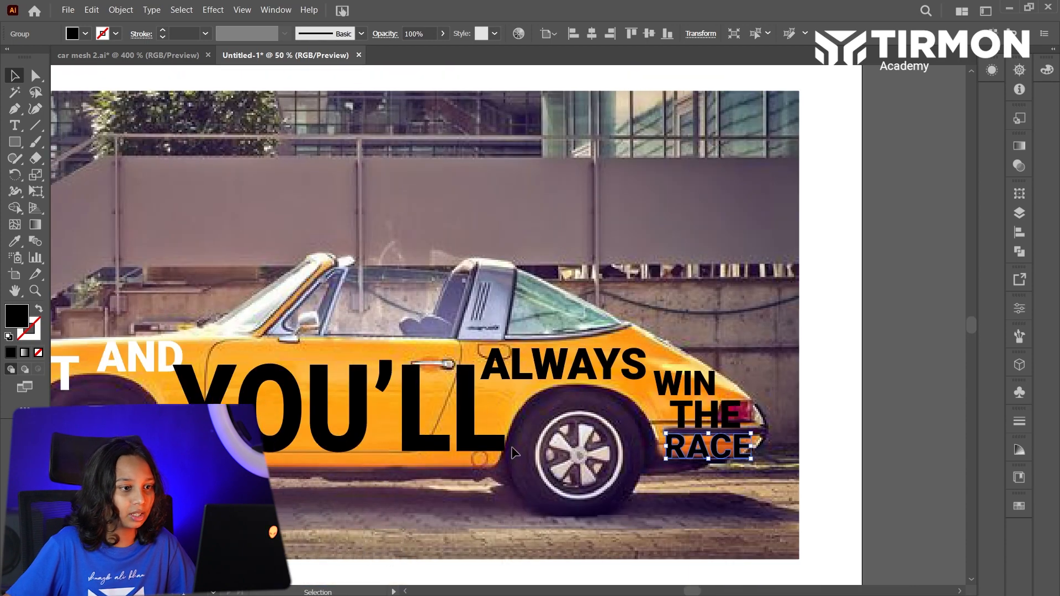
pyautogui.click(606, 374)
pyautogui.hscroll(-4, 601, 400)
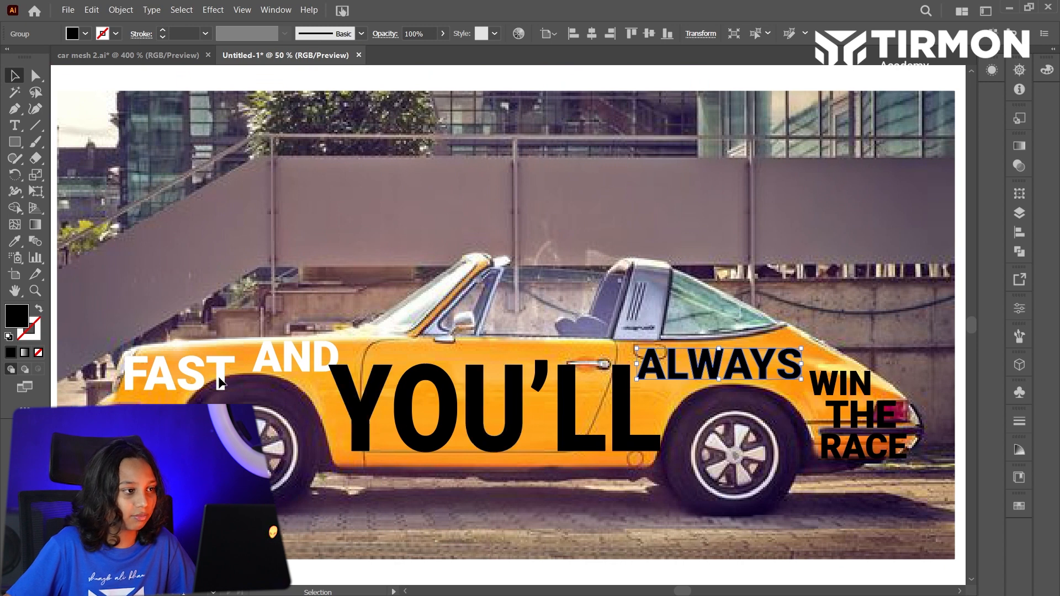
pyautogui.moveTo(221, 382); pyautogui.dragTo(211, 390)
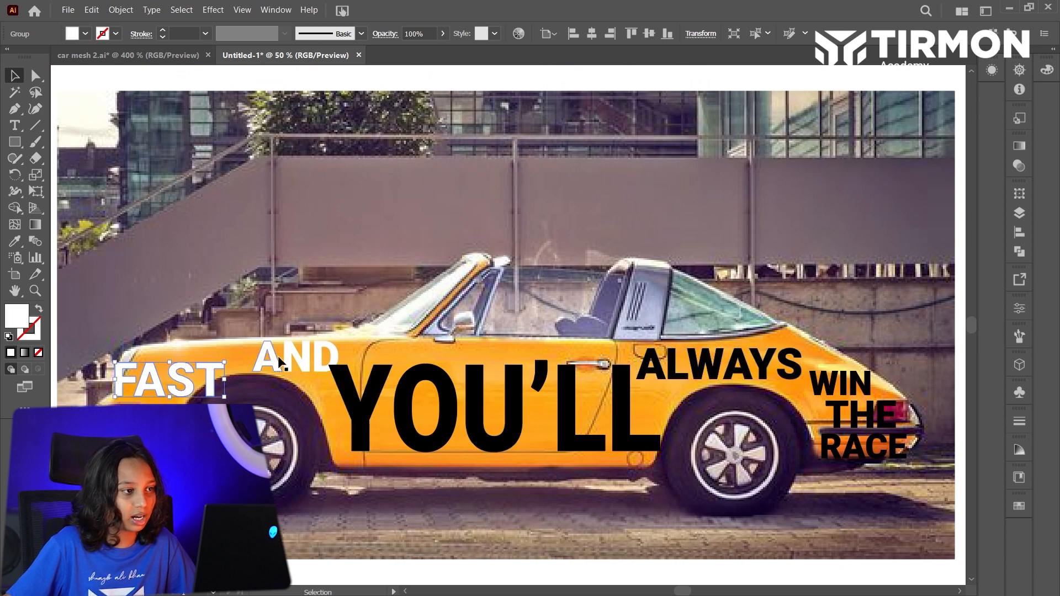
pyautogui.moveTo(280, 362); pyautogui.dragTo(269, 357)
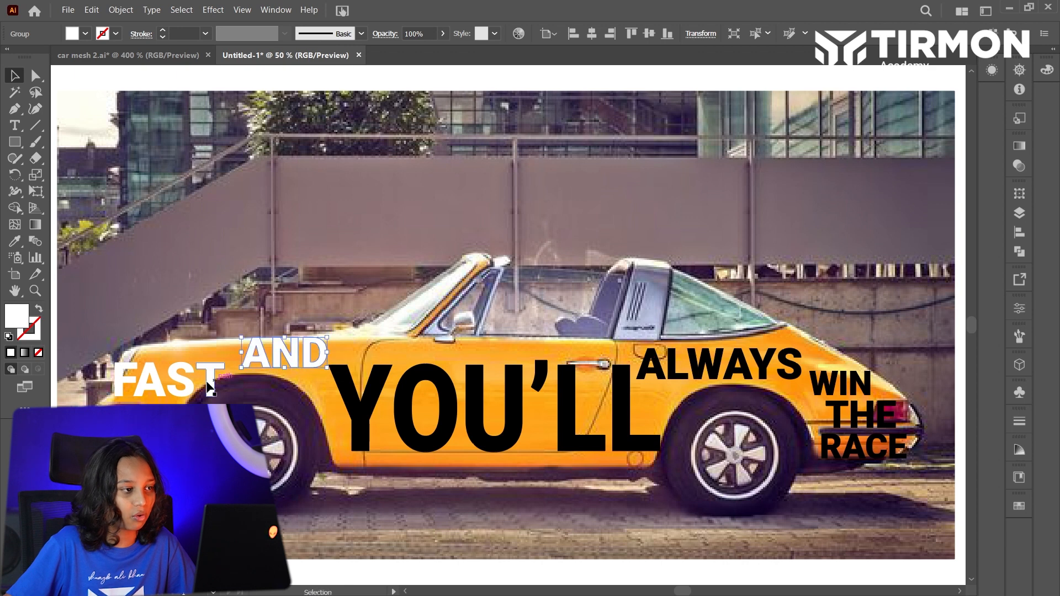
pyautogui.moveTo(210, 386); pyautogui.dragTo(215, 380)
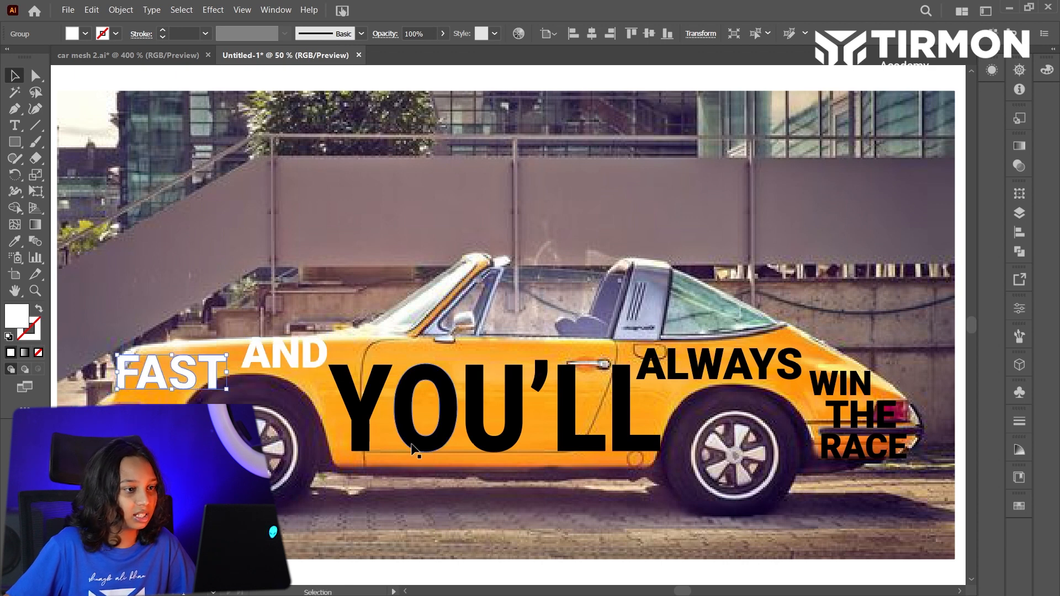
pyautogui.moveTo(414, 450); pyautogui.dragTo(414, 435)
# Fill the words YOU'LL, ALWAYS, WIN, THE and RACE with white
pyautogui.hscroll(-2, 302, 393)
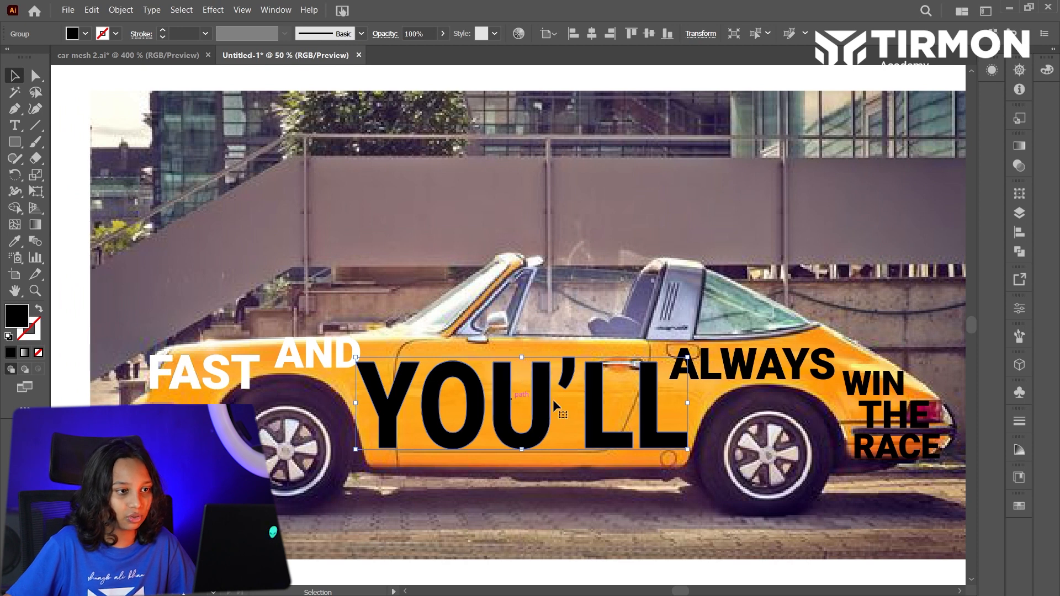
pyautogui.keyDown('shift'); pyautogui.click(826, 369); pyautogui.keyUp('shift')
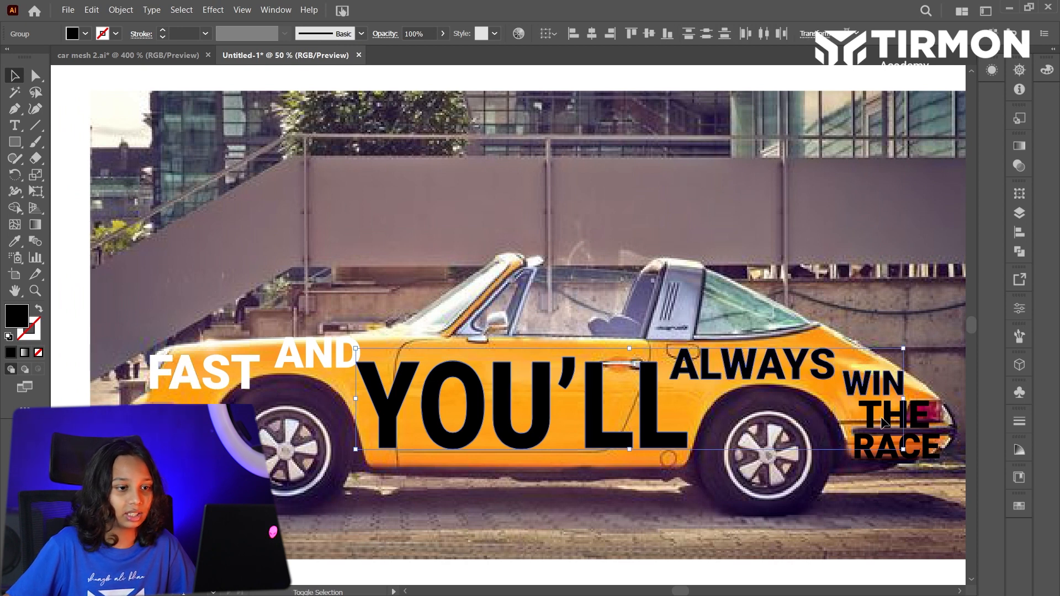
pyautogui.keyDown('shift'); pyautogui.click(884, 445); pyautogui.keyUp('shift')
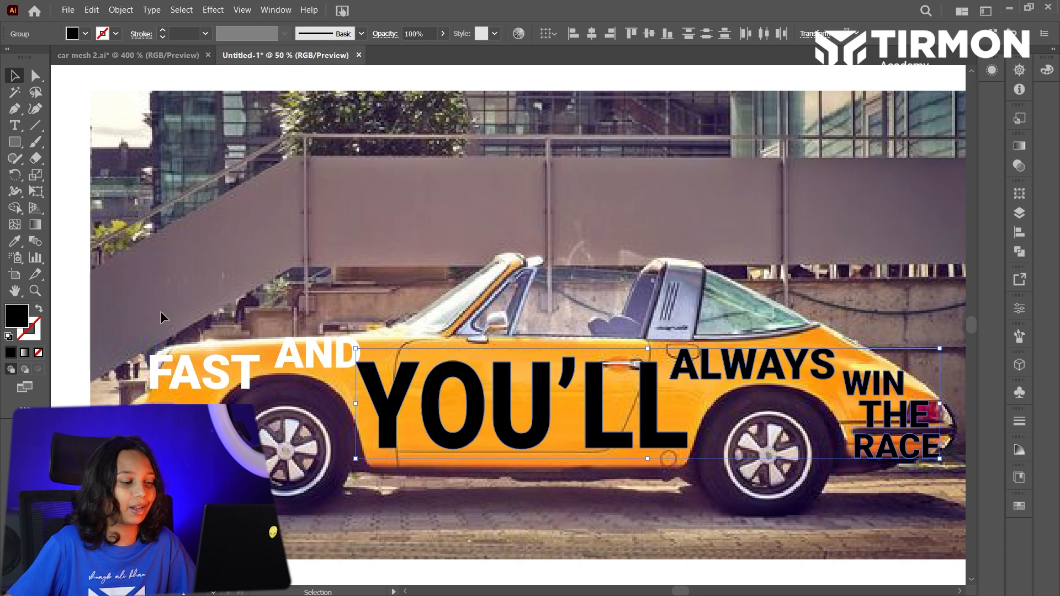
pyautogui.doubleClick(21, 320)
pyautogui.moveTo(694, 366); pyautogui.dragTo(660, 321)
pyautogui.press('Return')
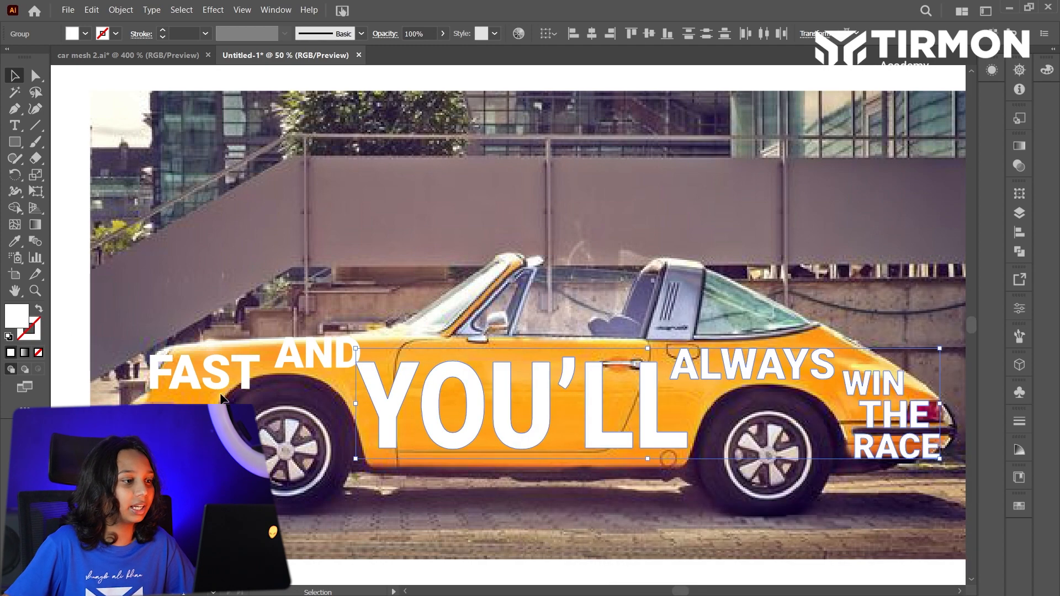
# Apply an envelope distort mesh with 4 rows and 4 columns to the word STAY
pyautogui.scroll(2, 157, 387)
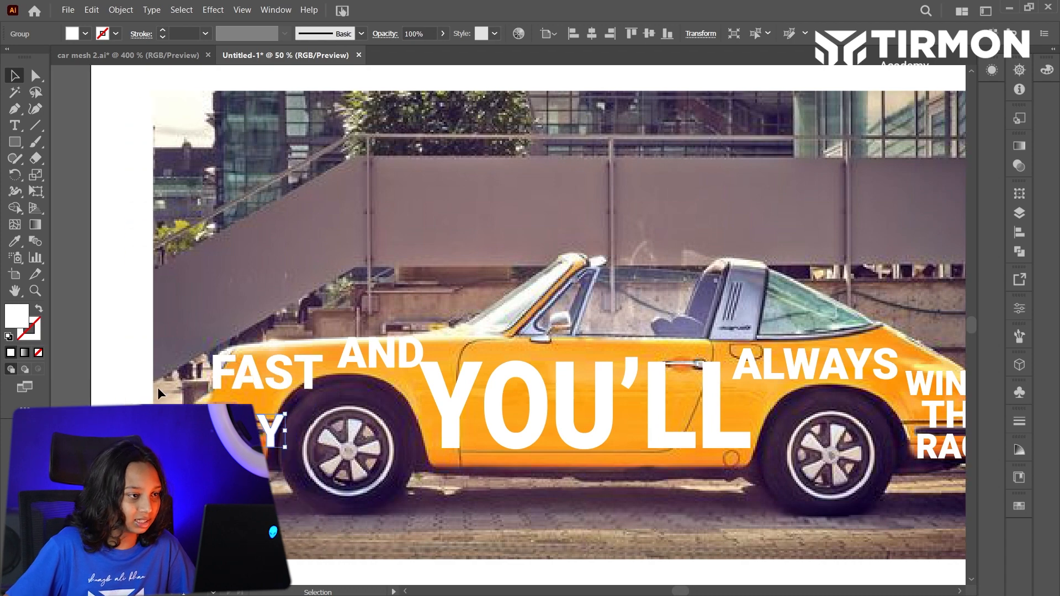
pyautogui.scroll(1, 160, 387)
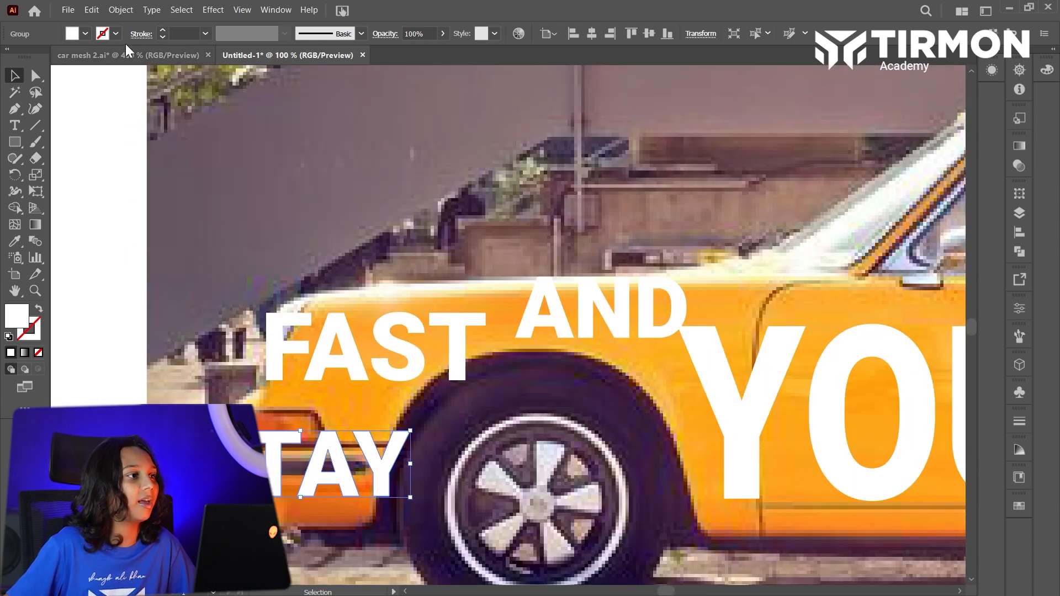
pyautogui.click(121, 10)
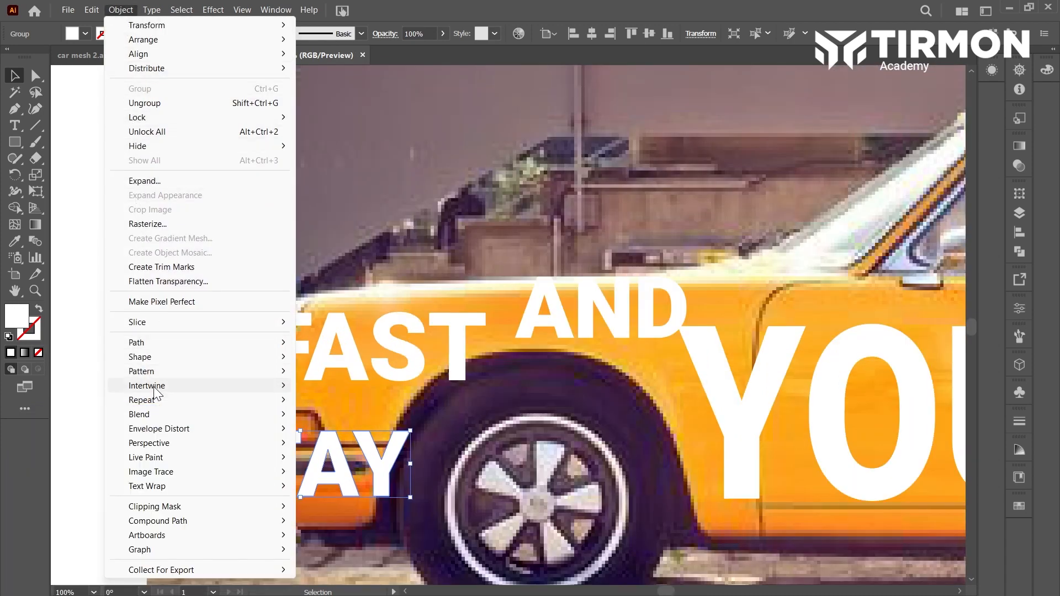
pyautogui.moveTo(201, 430)
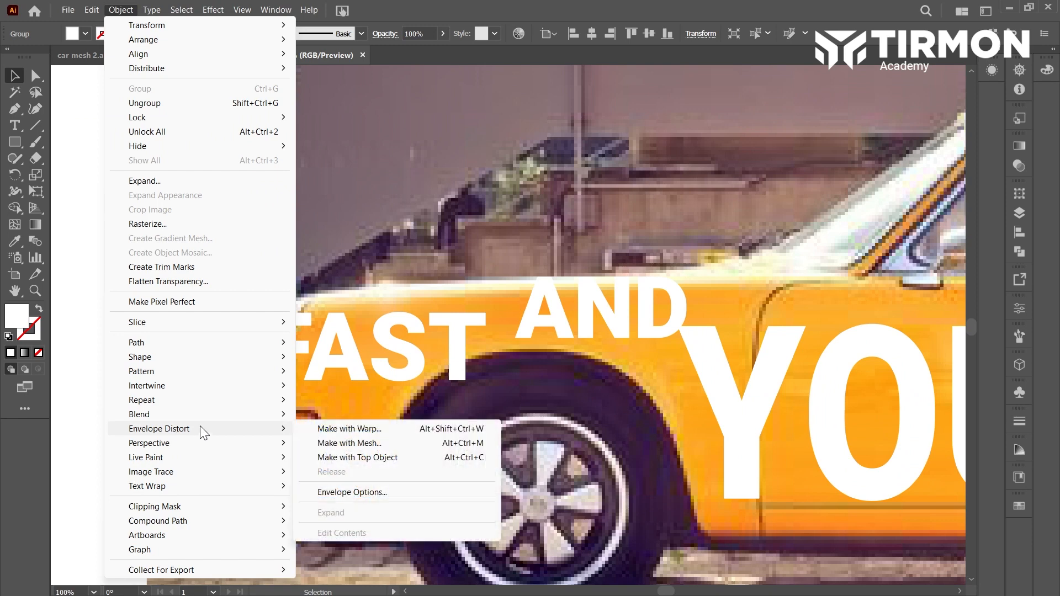
pyautogui.click(343, 444)
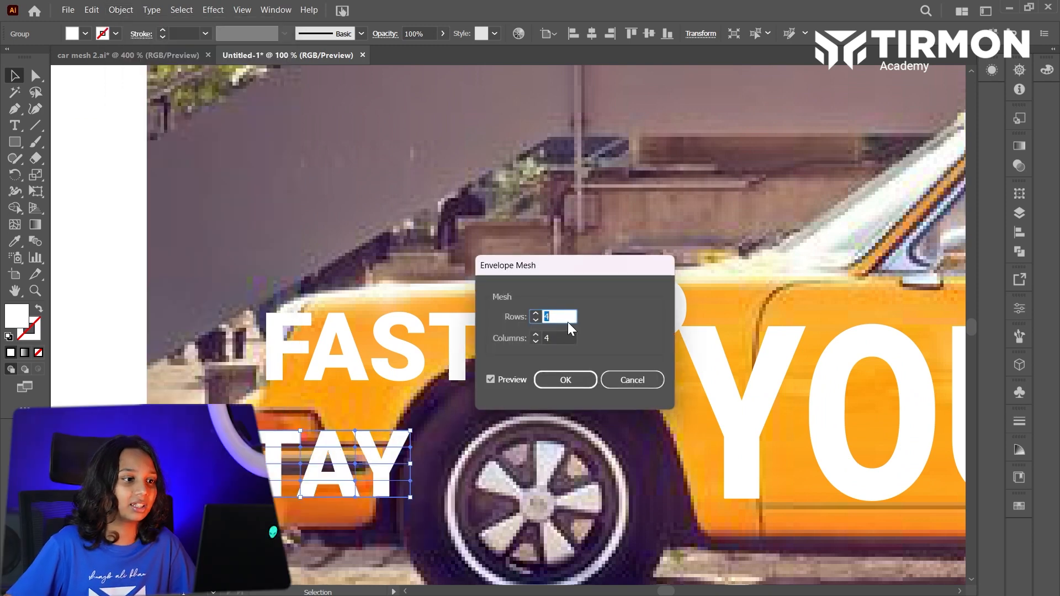
pyautogui.press('Tab')
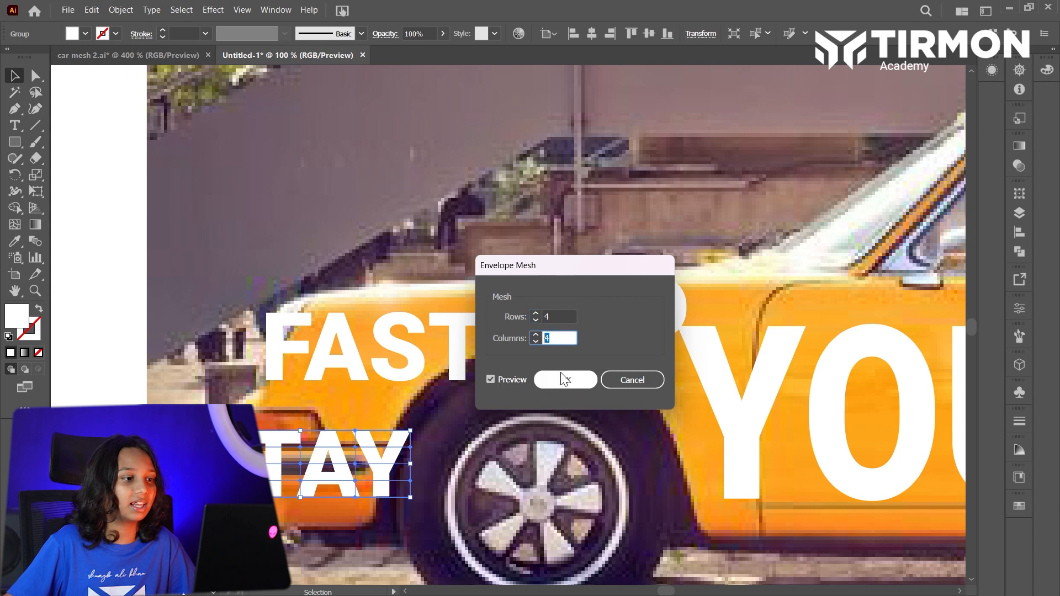
pyautogui.click(566, 380)
# Raise the two top mesh points around the Y of STAY up the front fender, keeping its outer corner beside the wheel arch
pyautogui.scroll(2, 279, 453)
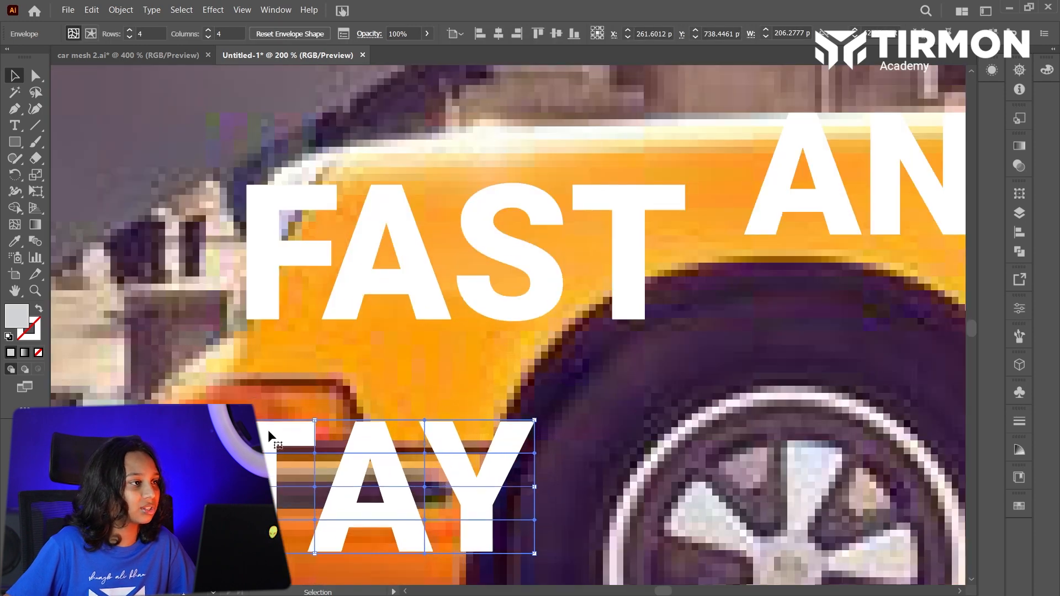
pyautogui.click(36, 75)
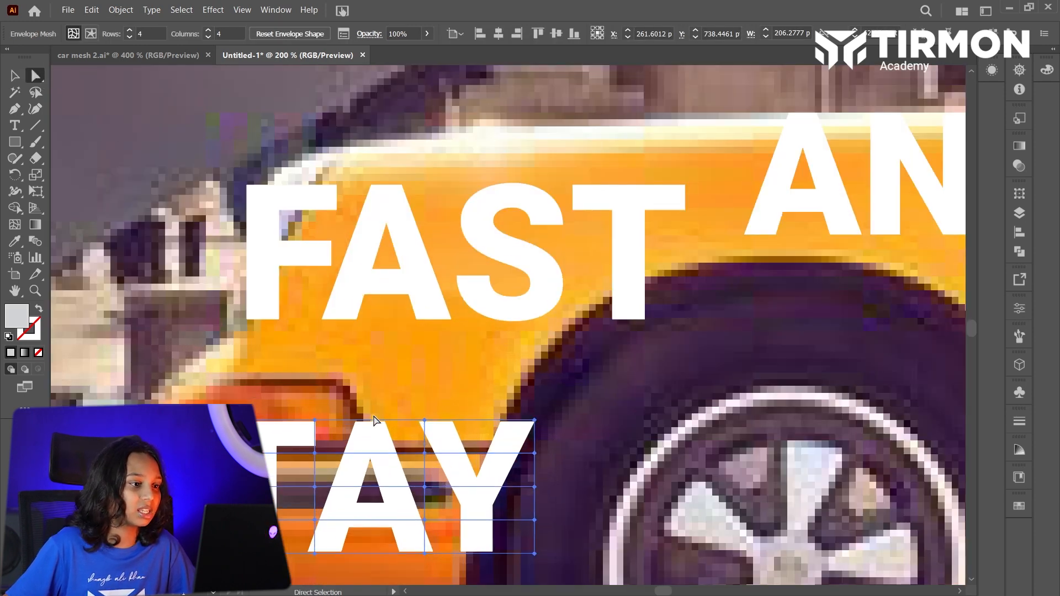
pyautogui.moveTo(427, 422); pyautogui.dragTo(434, 358)
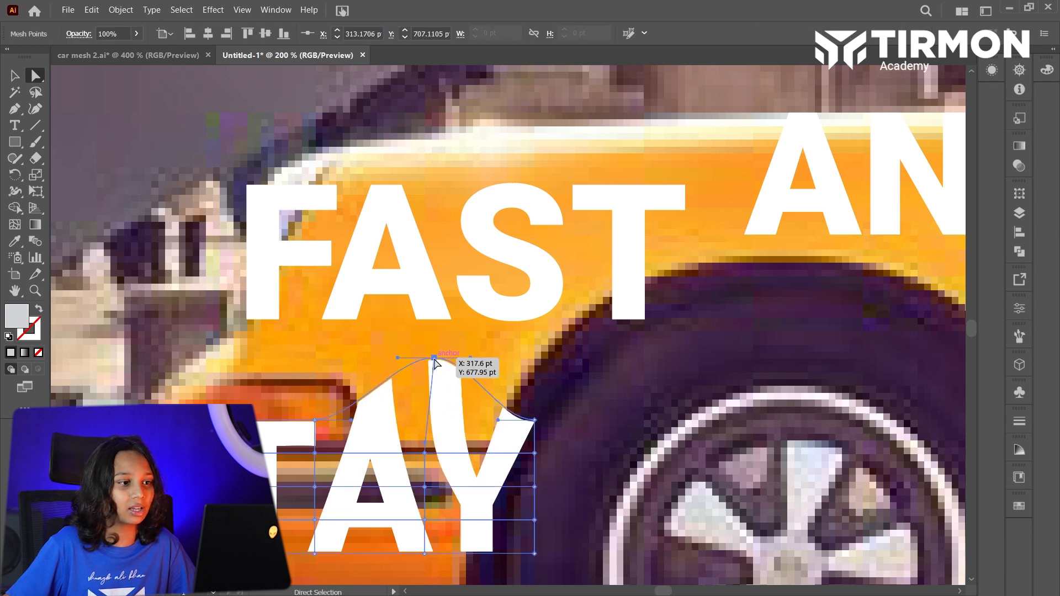
pyautogui.click(531, 421)
pyautogui.moveTo(531, 420); pyautogui.dragTo(536, 359)
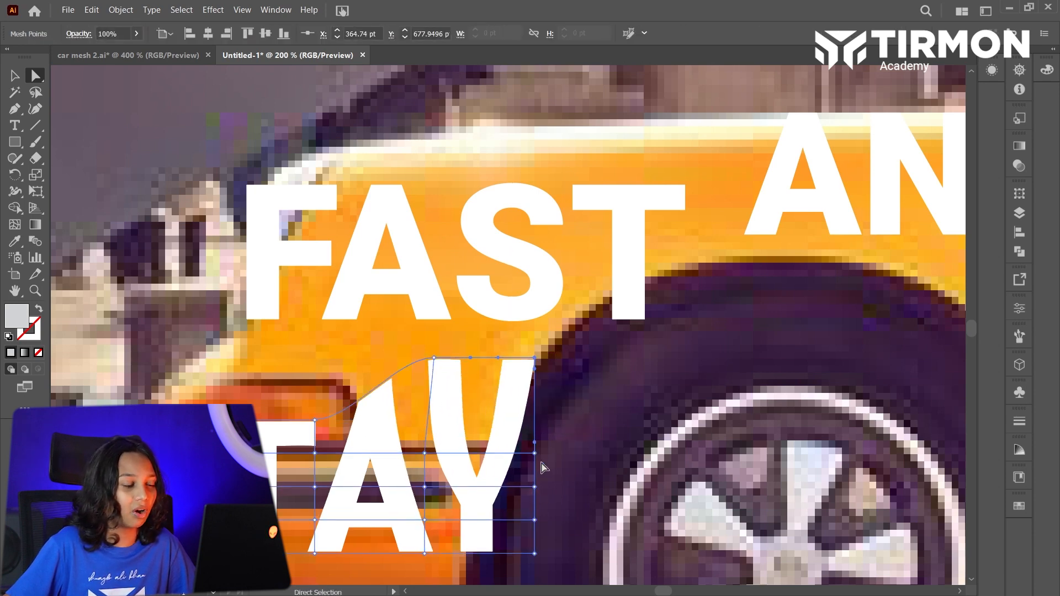
# Try to pull the mesh points on the wheel side of STAY inward one by one, and undo those moves
pyautogui.moveTo(525, 455); pyautogui.dragTo(513, 454)
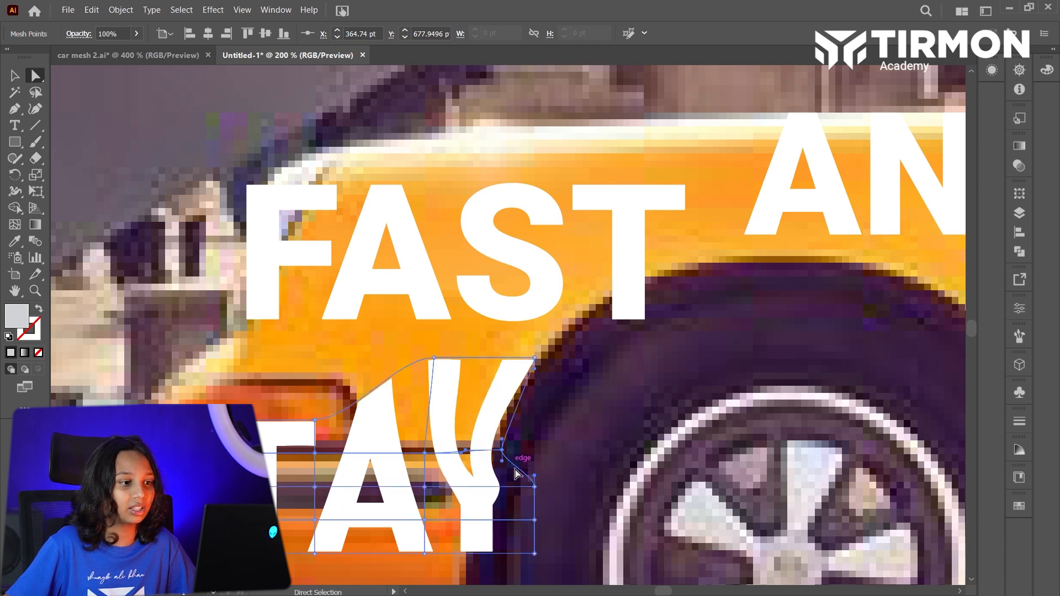
pyautogui.moveTo(535, 493); pyautogui.dragTo(531, 555)
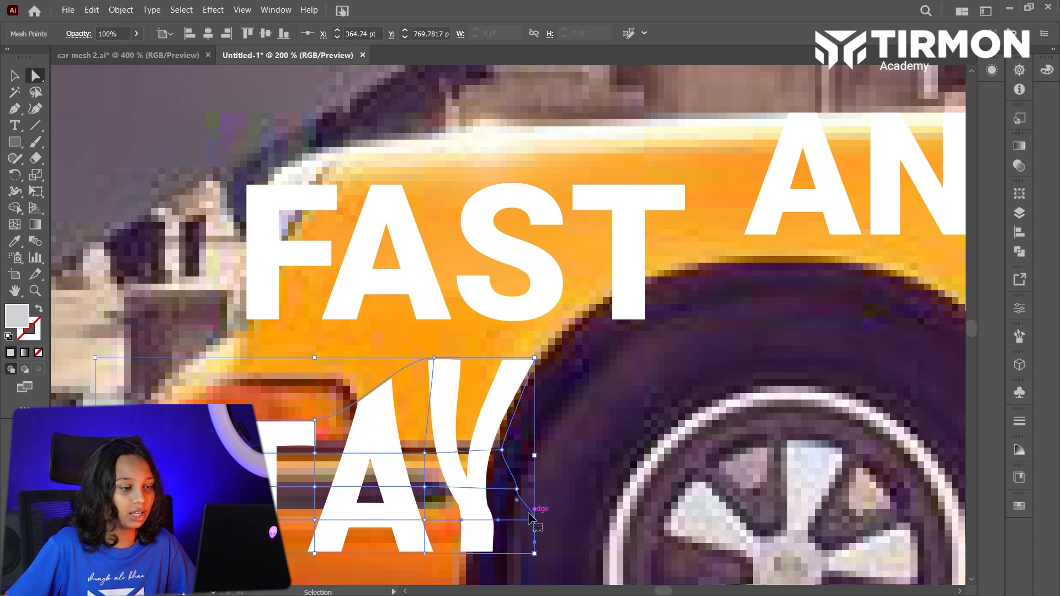
pyautogui.hotkey('ctrl', 'z')
pyautogui.hotkey('ctrl', 'z')
pyautogui.hotkey('ctrl', 'z')
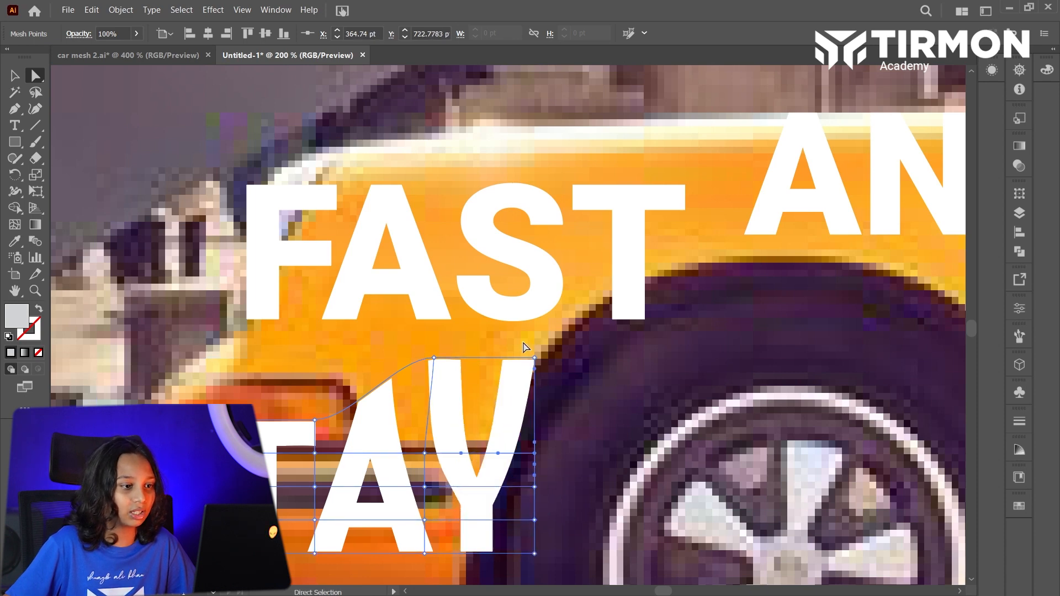
pyautogui.hotkey('ctrl', 'z')
# Narrow the Y of STAY by moving its outer mesh edge inward and pull the top corner back out along the wheel arch
pyautogui.scroll(-2, 558, 576)
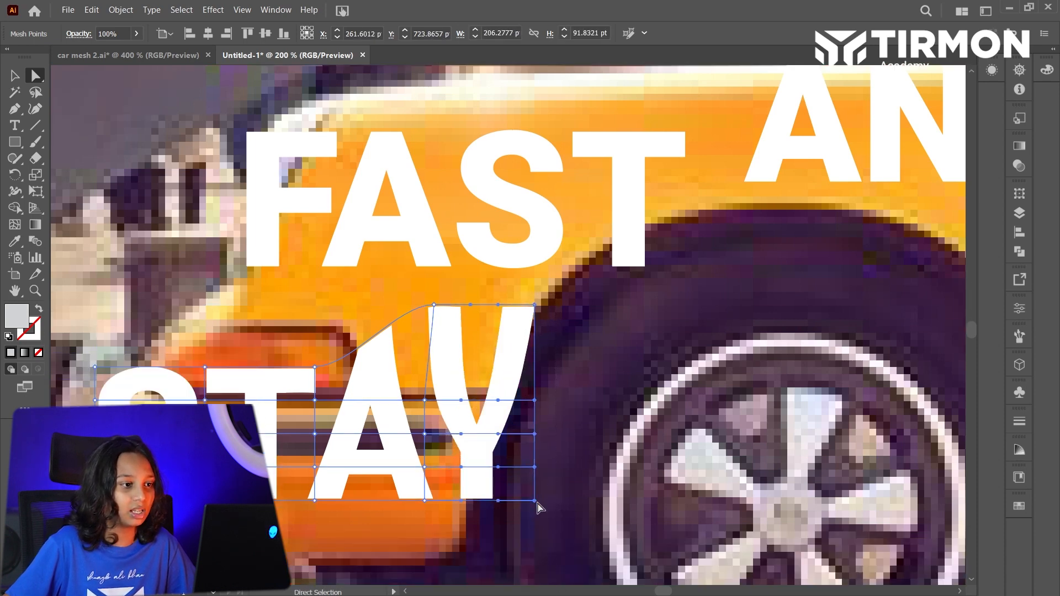
pyautogui.moveTo(538, 505); pyautogui.dragTo(504, 501)
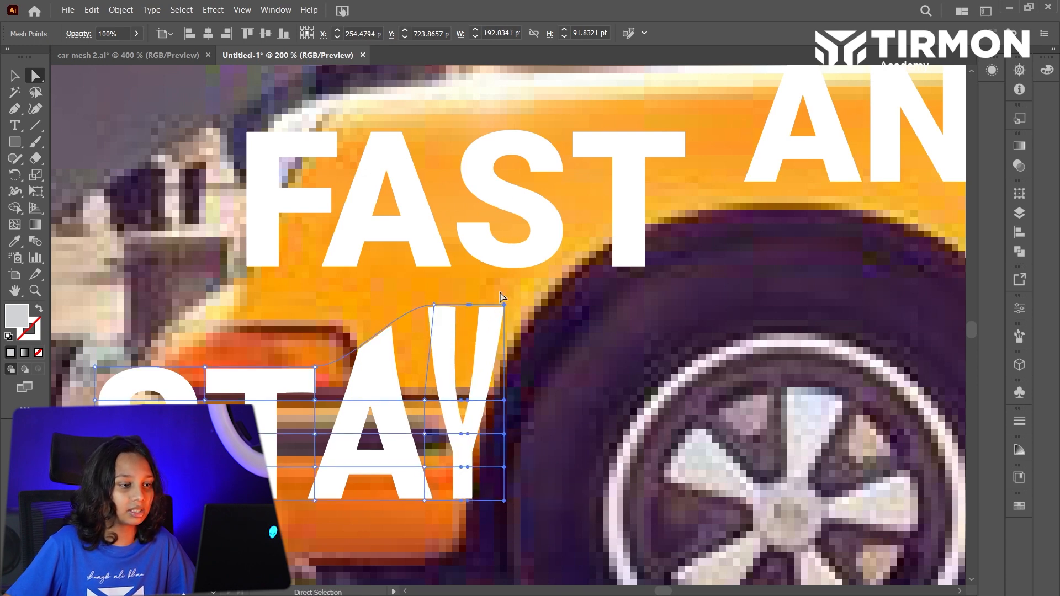
pyautogui.moveTo(502, 297); pyautogui.dragTo(515, 412)
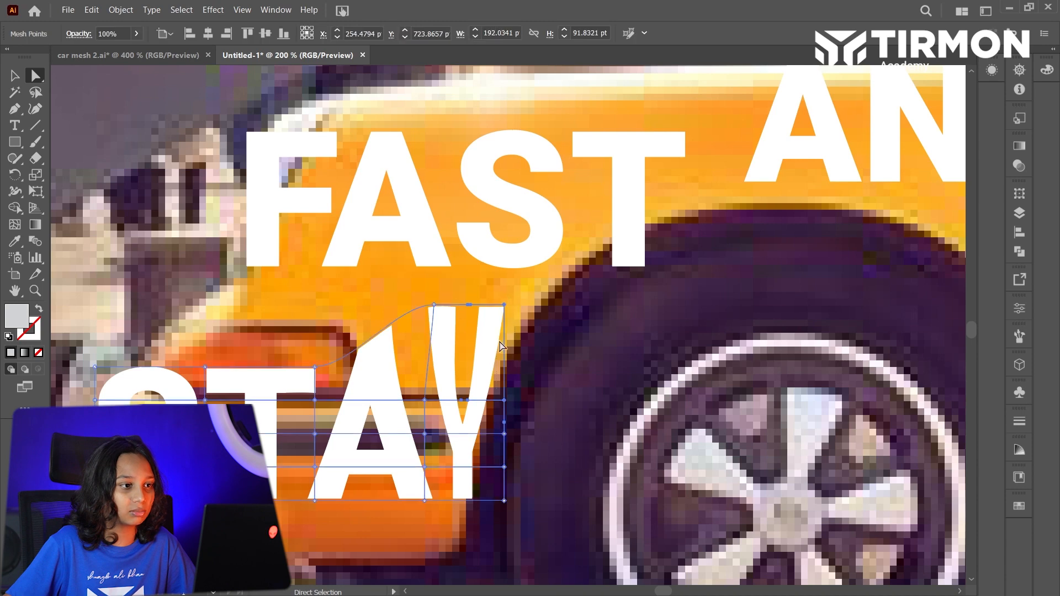
pyautogui.moveTo(504, 303); pyautogui.dragTo(530, 303)
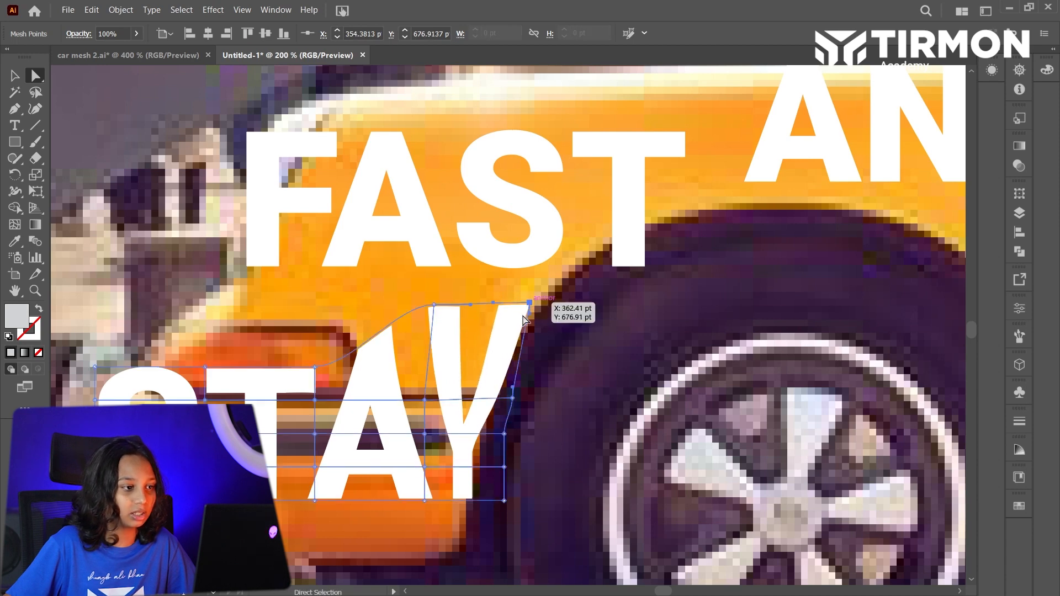
# Pull the bottom mesh points under the T, A and Y of STAY down to the lower edge of the front bumper
pyautogui.scroll(-3, 325, 422)
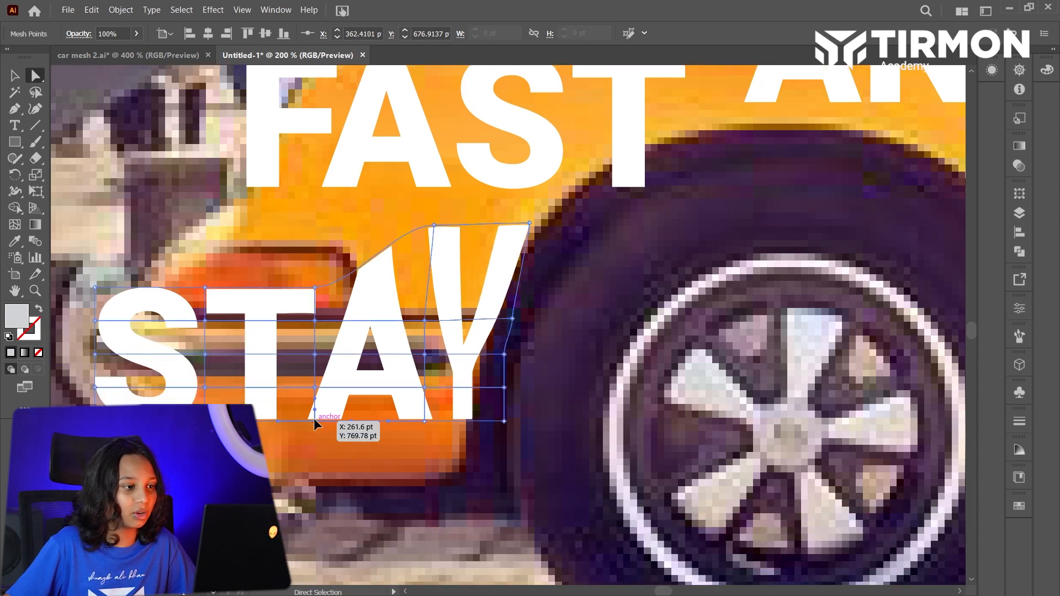
pyautogui.moveTo(314, 419); pyautogui.dragTo(313, 483)
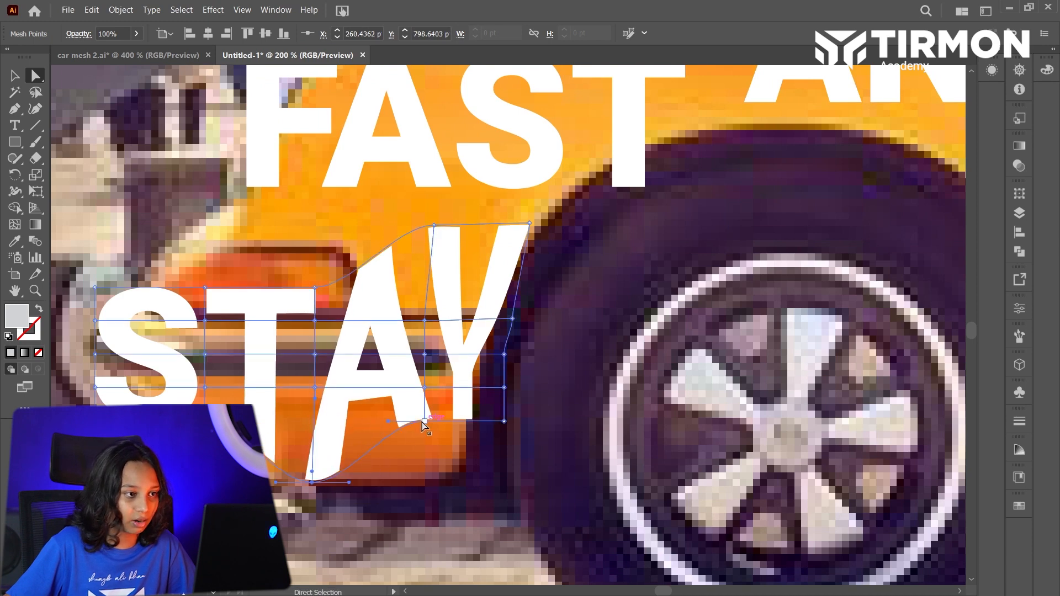
pyautogui.moveTo(426, 423); pyautogui.dragTo(423, 480)
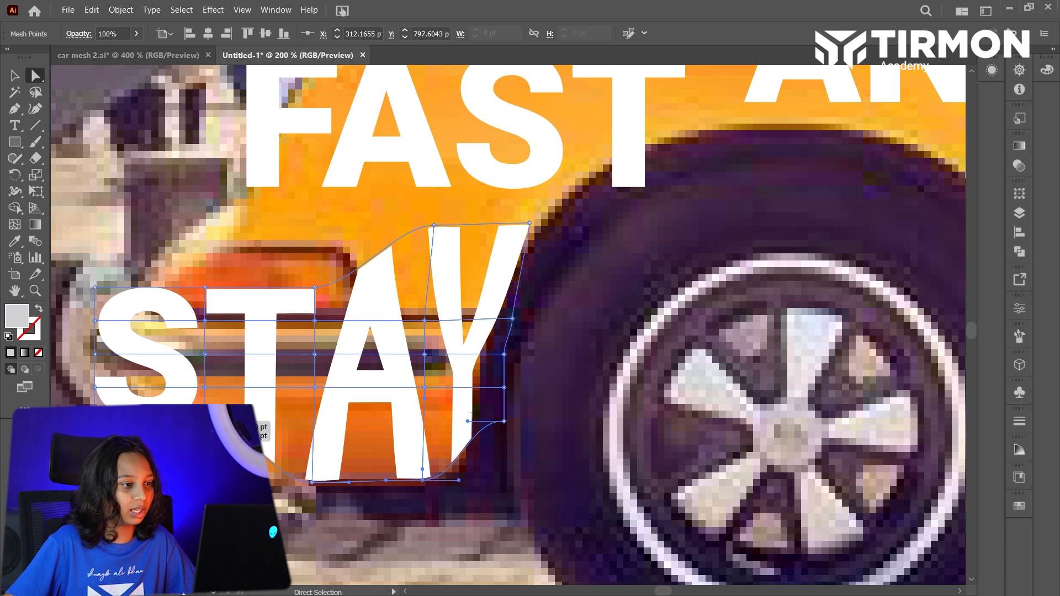
pyautogui.hotkey('ctrl', 'shift', 'a')
pyautogui.click(110, 399)
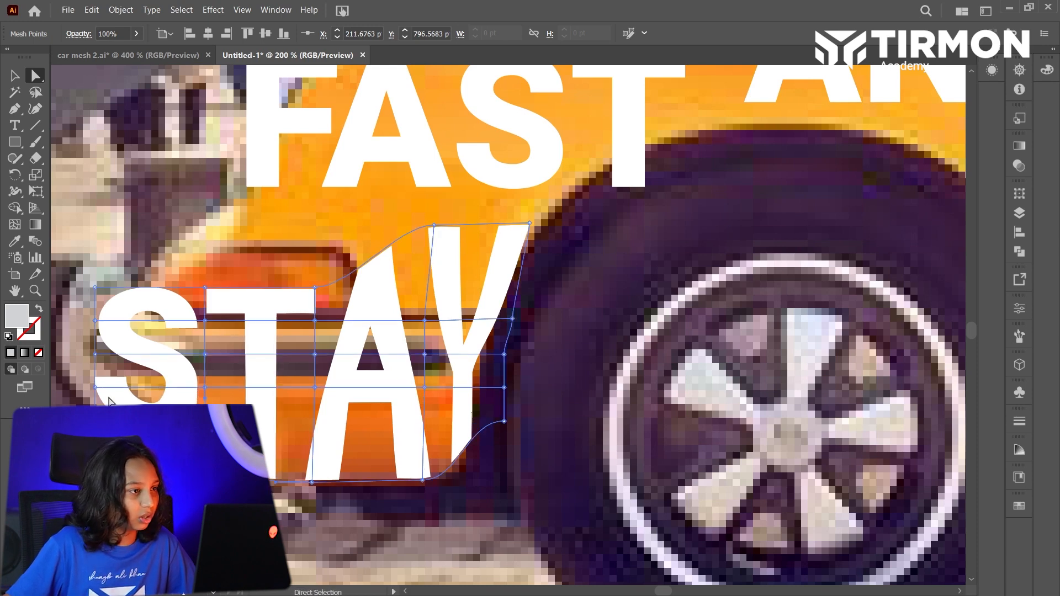
# Lift the front mesh edge of STAY slightly and shift the mesh column between S and T toward the T
pyautogui.click(95, 387)
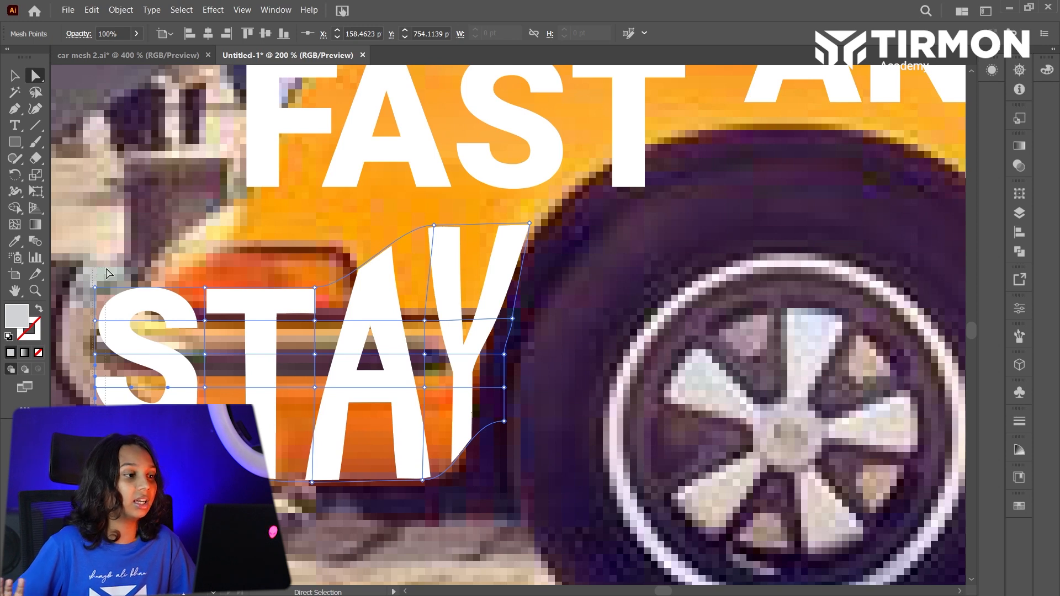
pyautogui.moveTo(95, 288)
pyautogui.mouseDown()
pyautogui.moveTo(127, 286)
pyautogui.moveTo(77, 282)
pyautogui.moveTo(95, 281)
pyautogui.mouseUp()
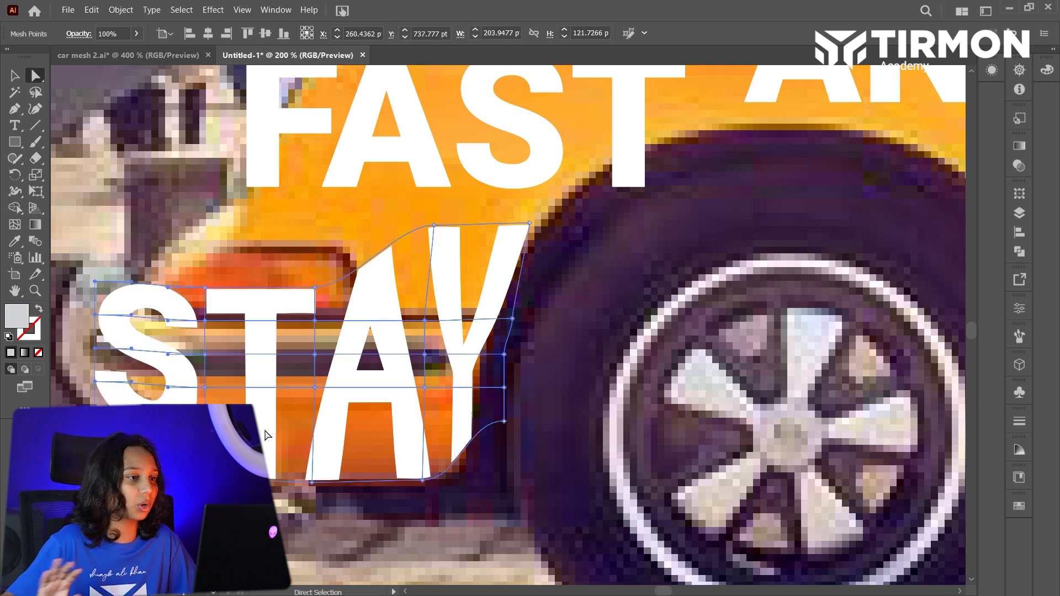
pyautogui.click(205, 481)
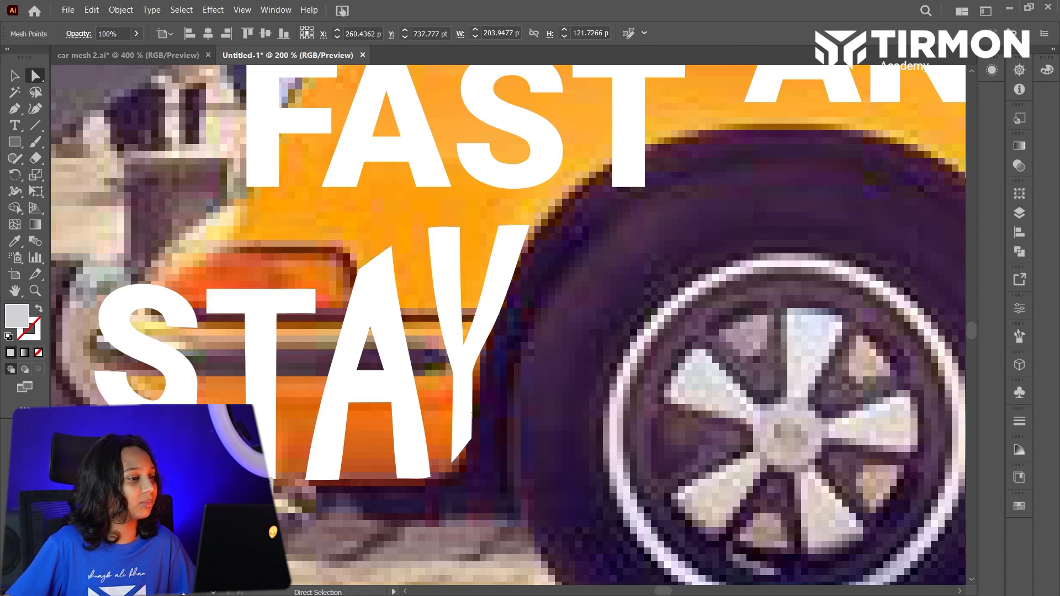
pyautogui.moveTo(206, 481); pyautogui.dragTo(215, 476)
pyautogui.click(205, 388)
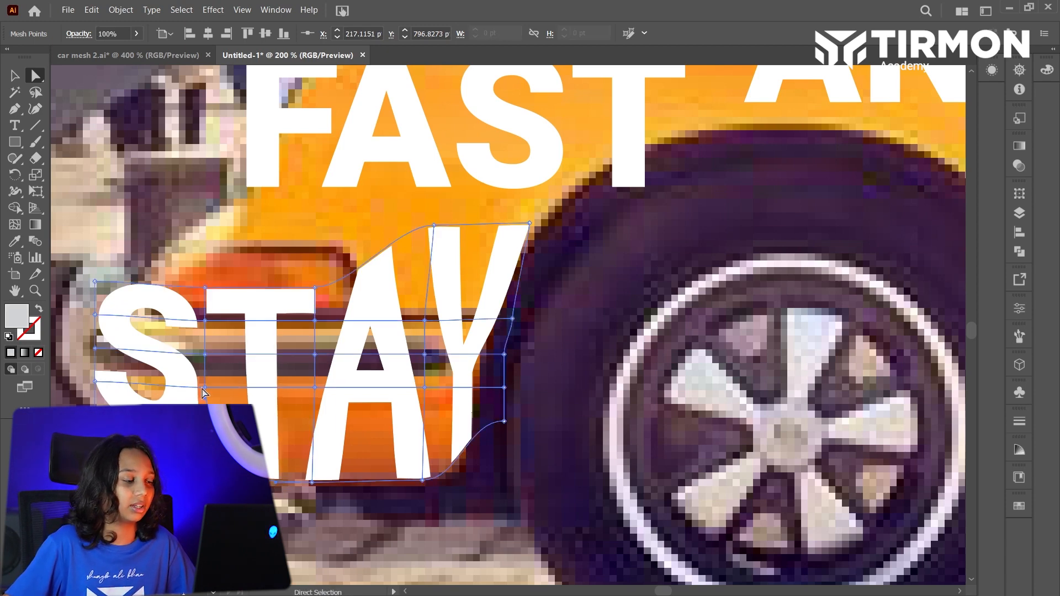
pyautogui.moveTo(205, 388); pyautogui.dragTo(216, 287)
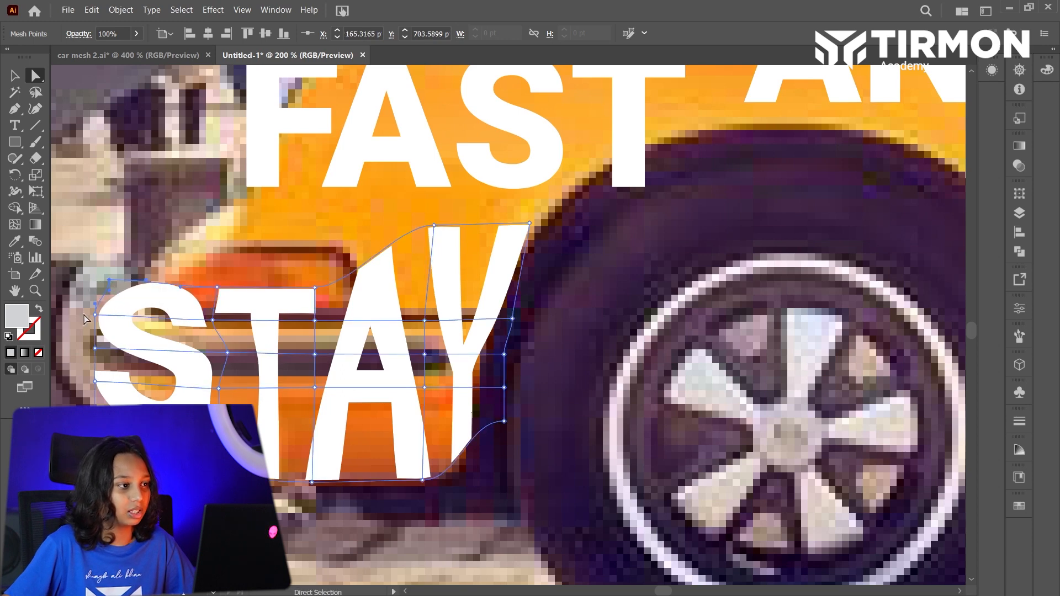
# Curve the front mesh edge of the S along the bumper and refine the mesh points between S and T
pyautogui.moveTo(97, 313); pyautogui.dragTo(101, 315)
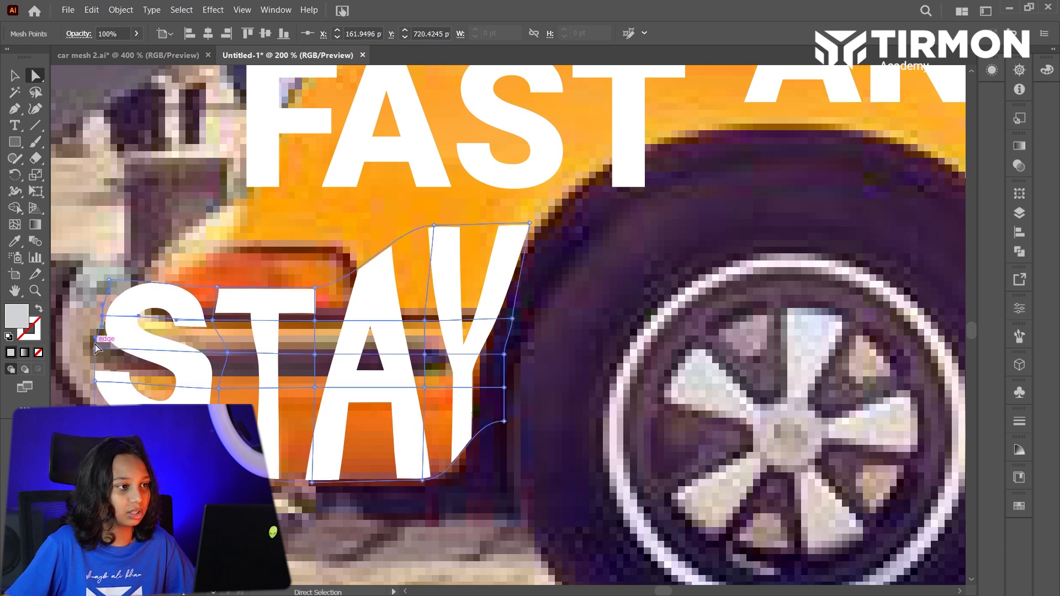
pyautogui.moveTo(97, 352); pyautogui.dragTo(113, 389)
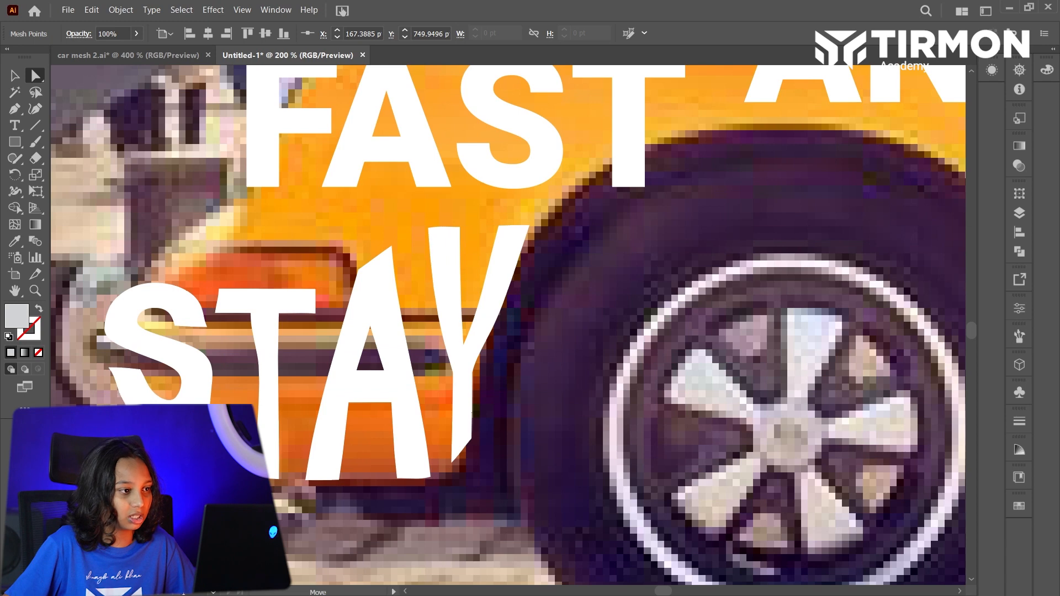
pyautogui.moveTo(114, 423); pyautogui.dragTo(113, 442)
pyautogui.moveTo(223, 471); pyautogui.dragTo(269, 482)
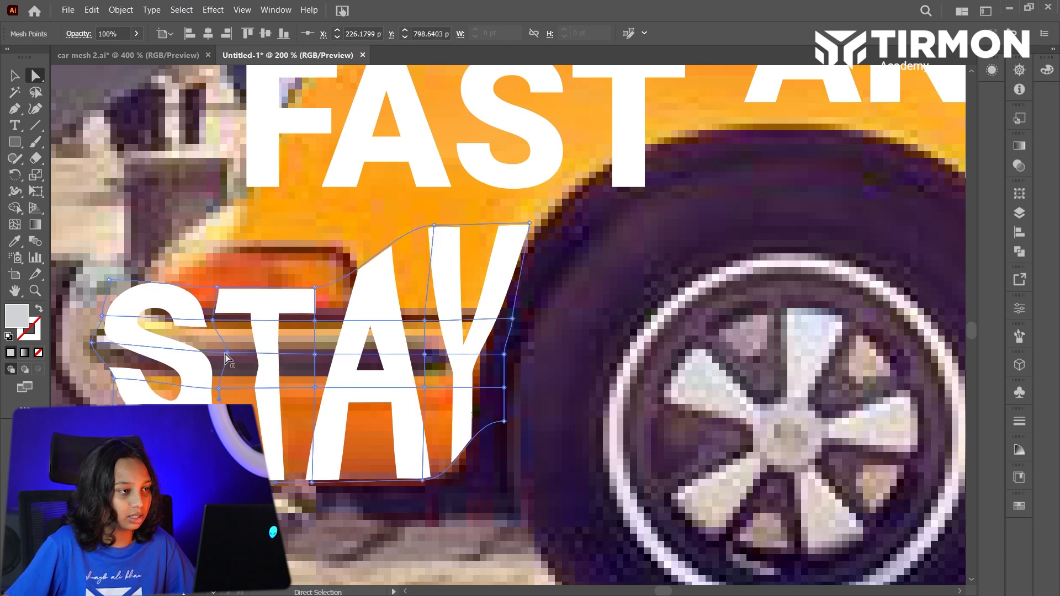
pyautogui.moveTo(227, 355); pyautogui.dragTo(211, 352)
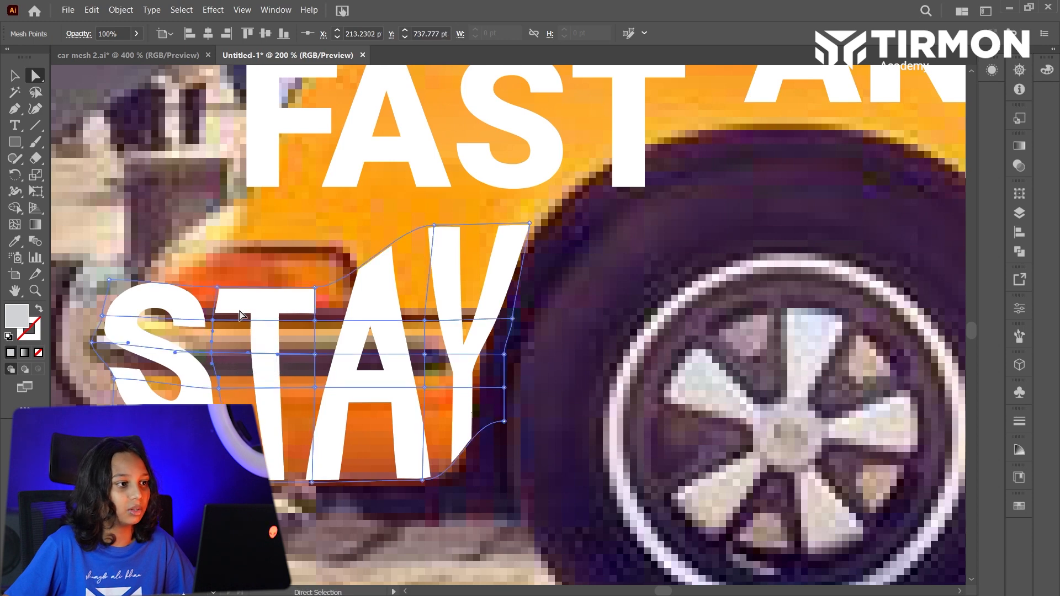
# Raise the top and inner mesh points over the T and A of STAY to line up with the top of the Y
pyautogui.click(257, 279)
pyautogui.click(317, 288)
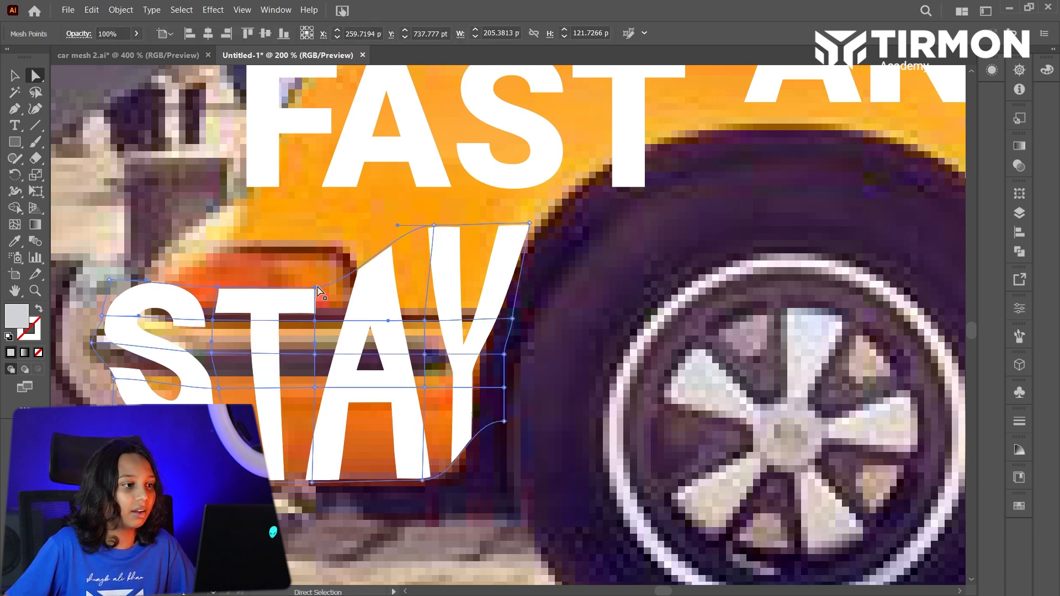
pyautogui.moveTo(317, 289); pyautogui.dragTo(321, 223)
pyautogui.moveTo(315, 357); pyautogui.dragTo(318, 325)
pyautogui.moveTo(425, 318); pyautogui.dragTo(429, 265)
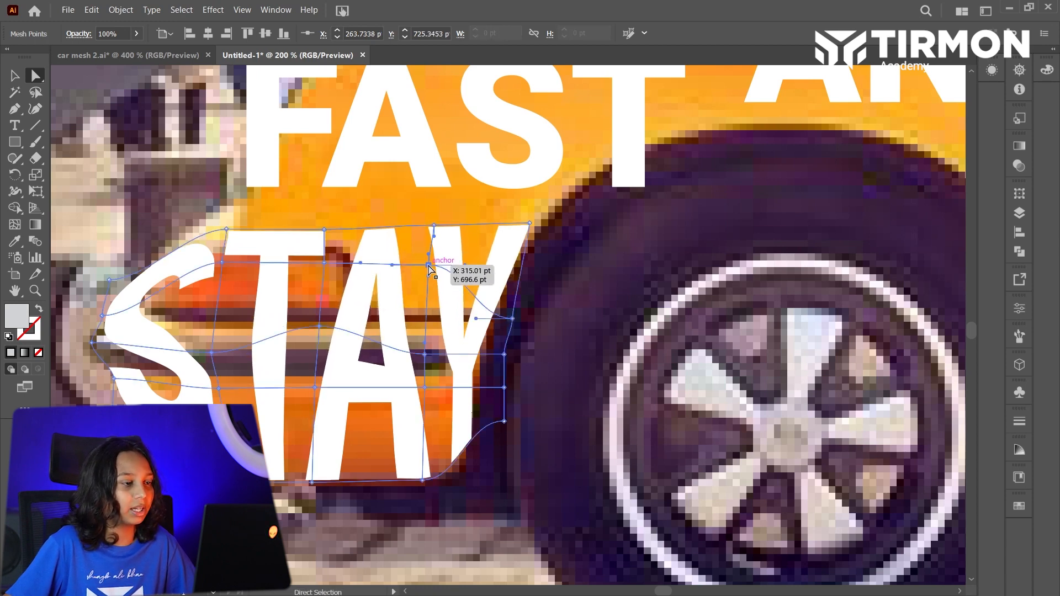
pyautogui.click(401, 198)
pyautogui.scroll(-2, 382, 229)
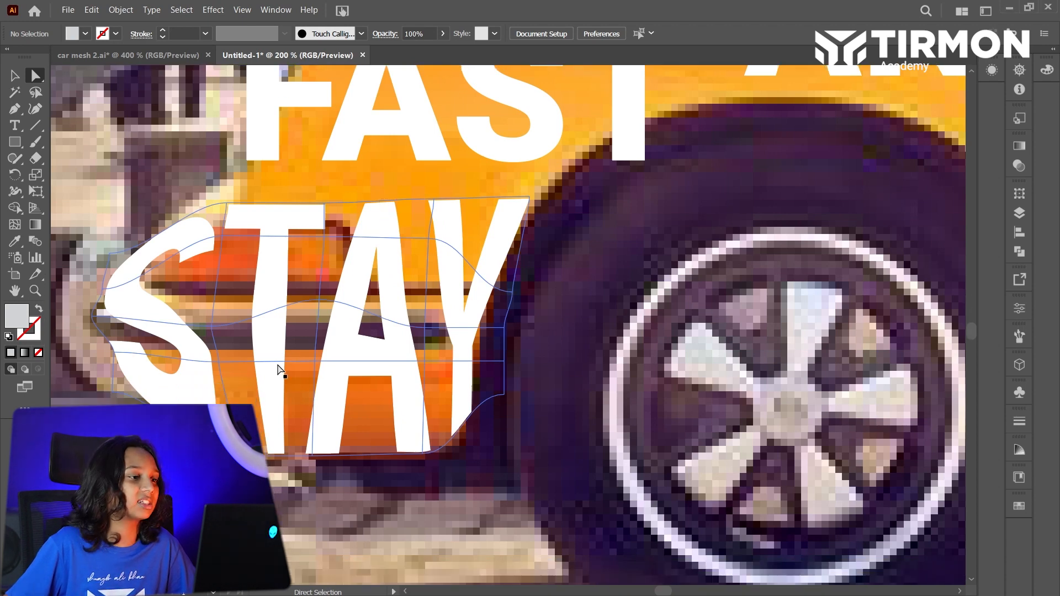
# Reshape the envelope mesh of the word FAST so it follows the front fender above the wheel arch
pyautogui.keyDown('alt'); pyautogui.scroll(-2, 279, 312); pyautogui.keyUp('alt')
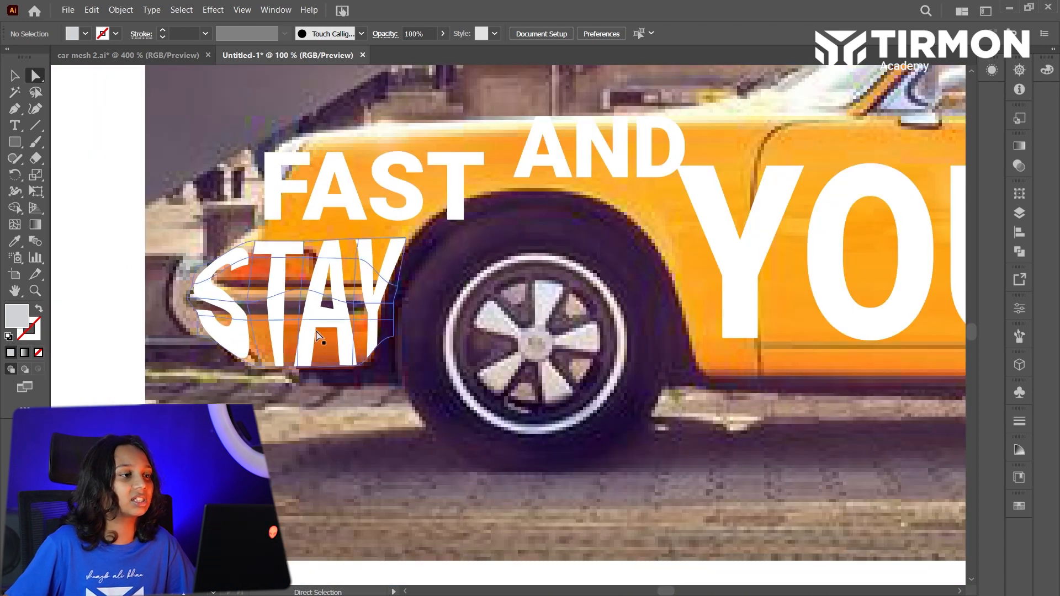
pyautogui.scroll(2, 331, 319)
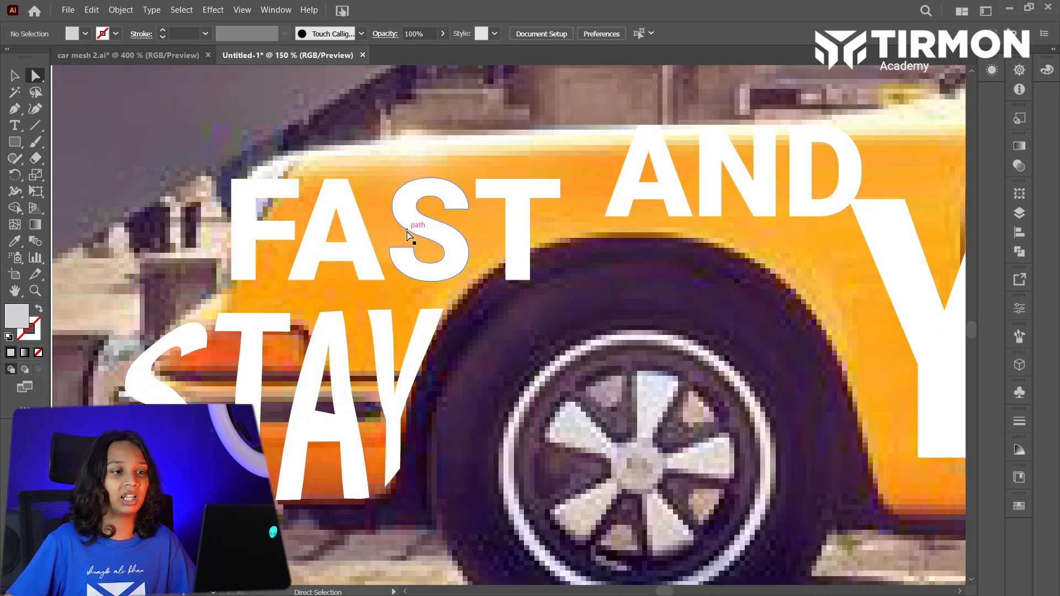
pyautogui.keyDown('alt'); pyautogui.scroll(-3, 809, 376); pyautogui.keyUp('alt')
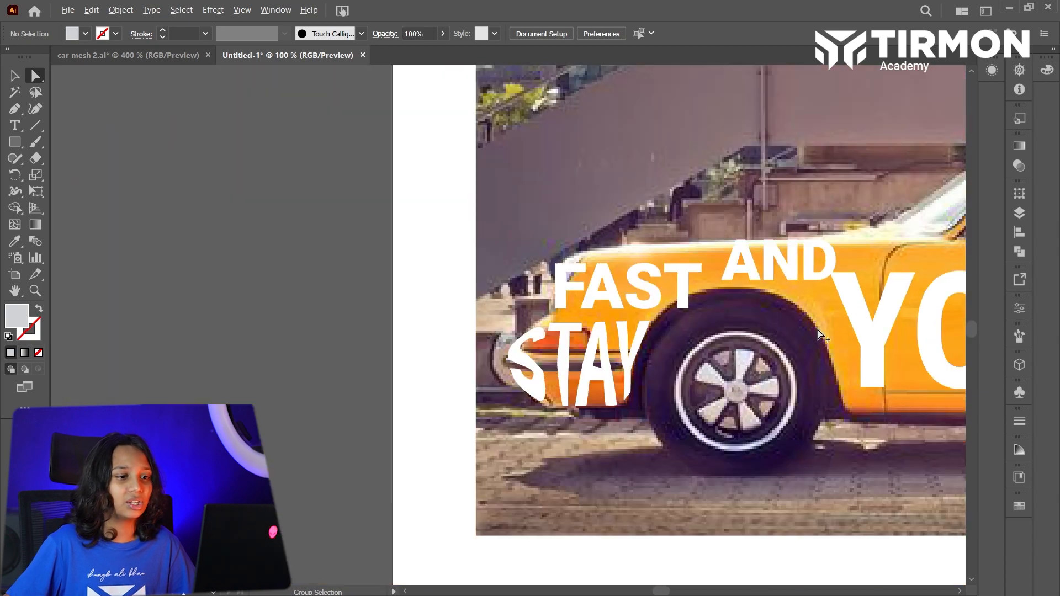
pyautogui.hscroll(2, 809, 375)
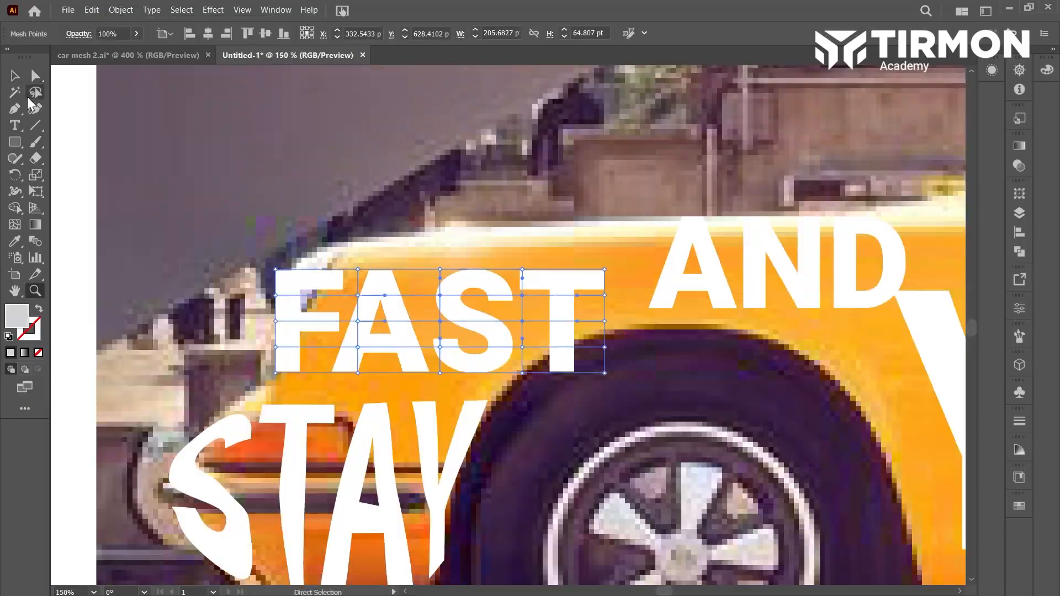
pyautogui.moveTo(375, 376); pyautogui.dragTo(594, 348)
# Warp YOU'LL and ALWAYS with envelope meshes of 4 rows and 4 columns to follow the door and rear wheel arch
pyautogui.click(116, 6)
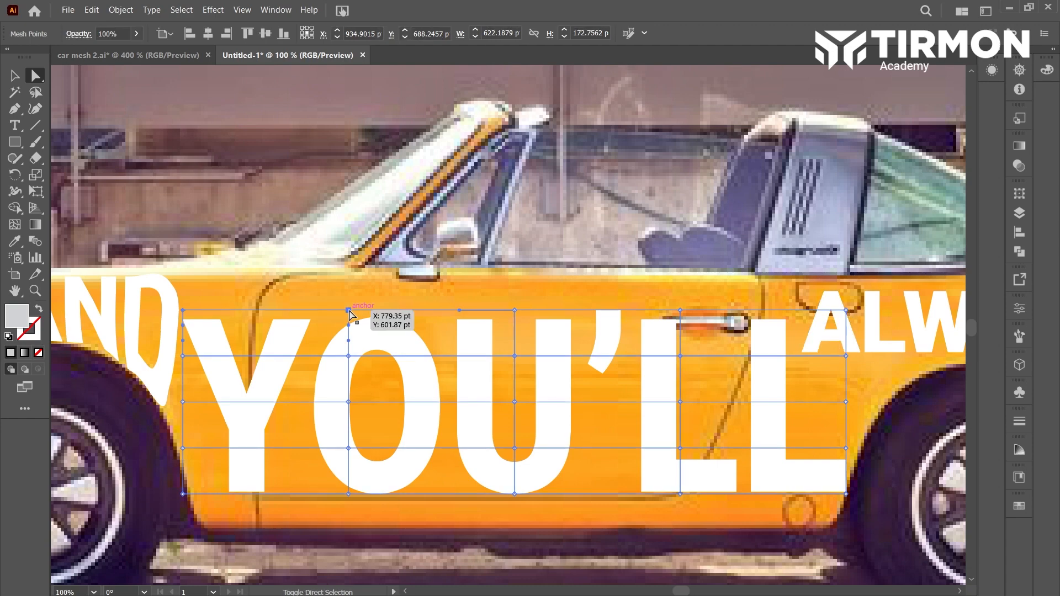
pyautogui.moveTo(584, 274); pyautogui.dragTo(585, 264)
pyautogui.moveTo(515, 345); pyautogui.dragTo(531, 350)
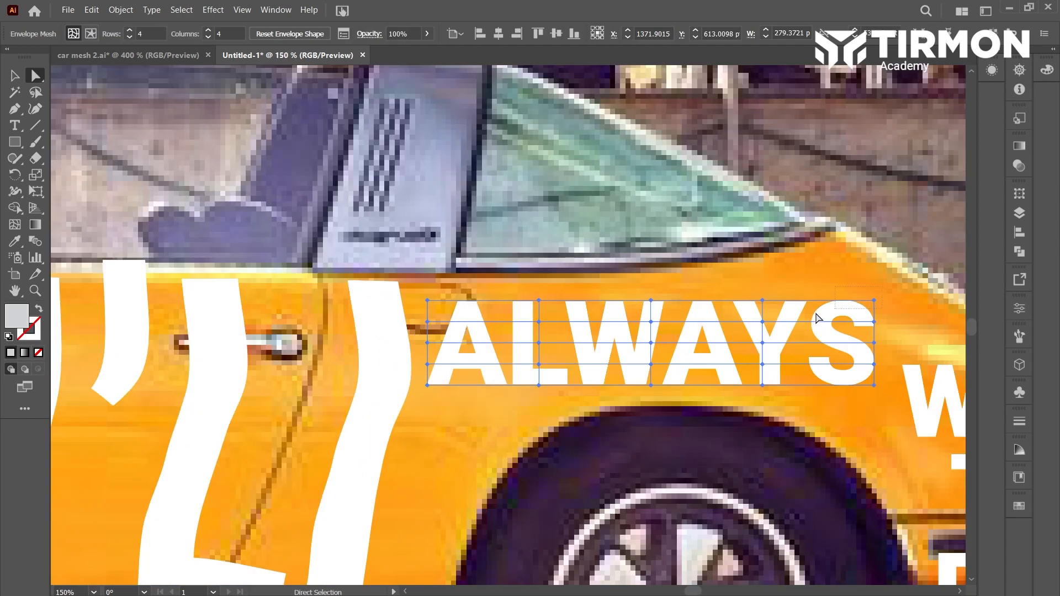
pyautogui.moveTo(652, 385); pyautogui.dragTo(659, 411)
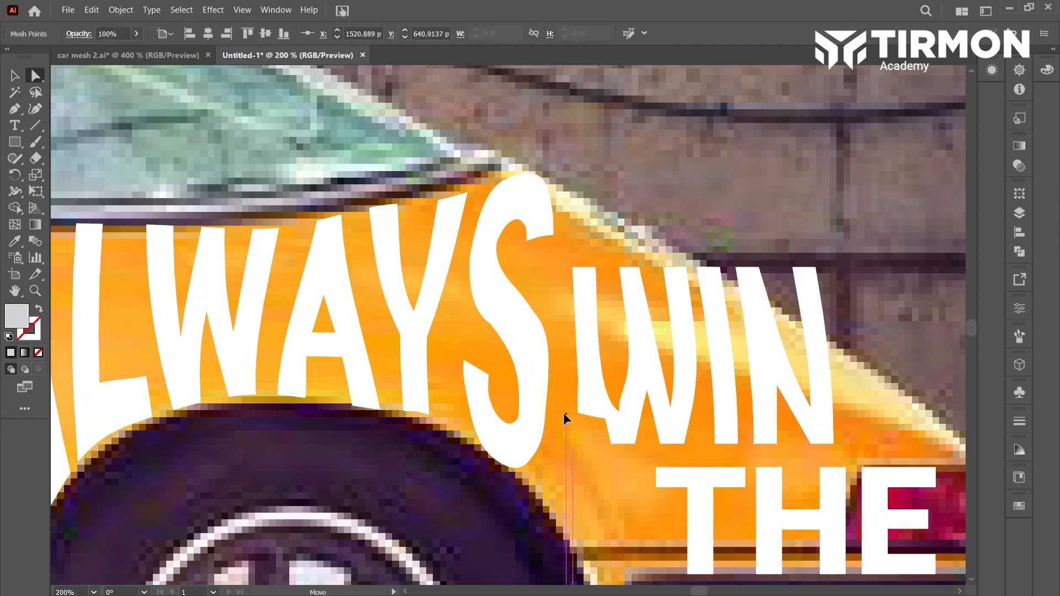
# Reshape the envelope mesh of WIN so its upper edge follows the sloping tail and its letters fill the area above THE
pyautogui.moveTo(563, 422); pyautogui.dragTo(563, 232)
pyautogui.moveTo(815, 268); pyautogui.dragTo(806, 301)
pyautogui.moveTo(834, 372); pyautogui.dragTo(818, 352)
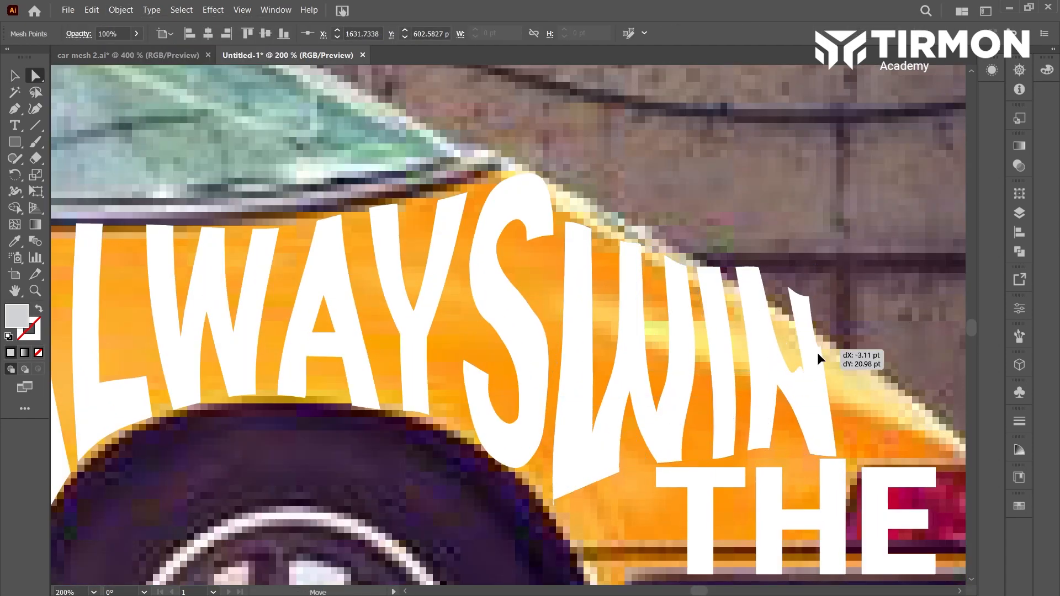
pyautogui.press('v')
pyautogui.moveTo(839, 528); pyautogui.dragTo(830, 516)
pyautogui.press('a')
pyautogui.moveTo(818, 369); pyautogui.dragTo(807, 363)
pyautogui.moveTo(802, 402); pyautogui.dragTo(825, 402)
pyautogui.moveTo(824, 402); pyautogui.dragTo(826, 403)
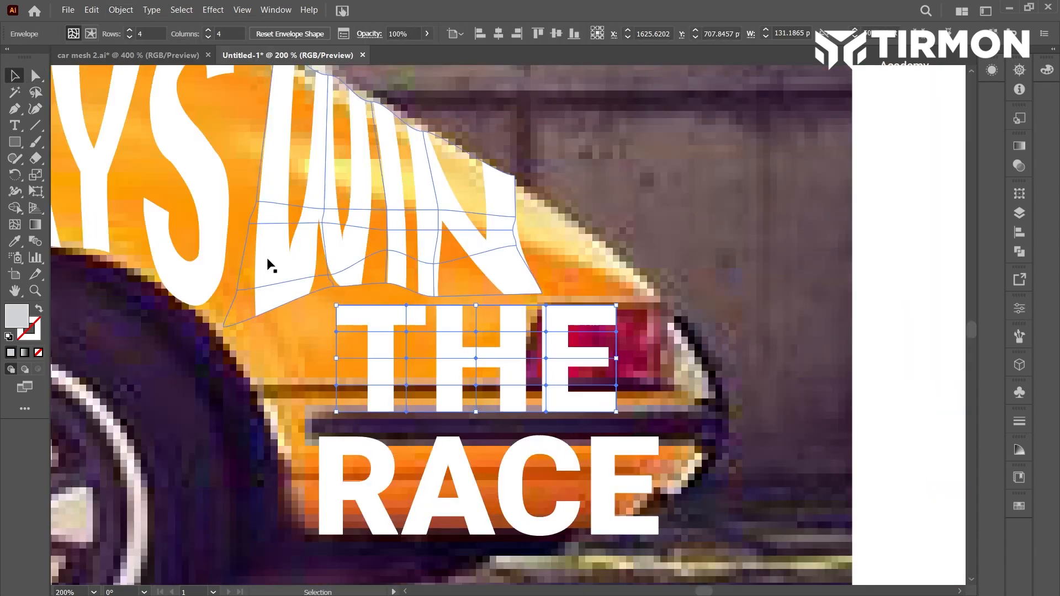
# Warp the envelope meshes of THE and RACE to follow the tail light, rear bumper and lower body edge
pyautogui.moveTo(267, 260); pyautogui.dragTo(636, 353)
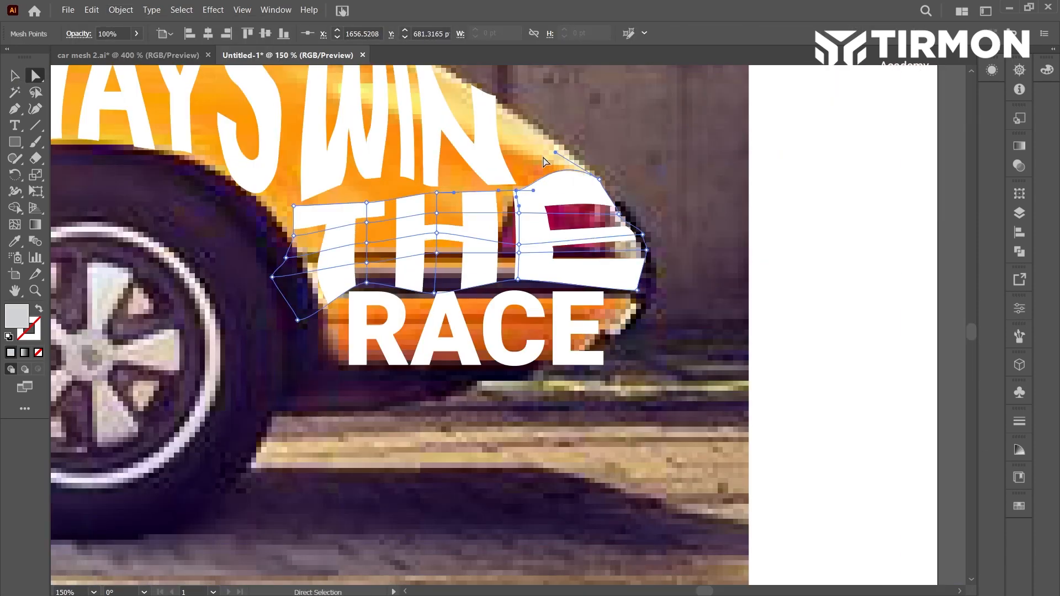
pyautogui.moveTo(605, 262)
pyautogui.mouseDown()
pyautogui.moveTo(629, 299)
pyautogui.moveTo(623, 272)
pyautogui.mouseUp()
pyautogui.click(612, 281)
pyautogui.moveTo(602, 308); pyautogui.dragTo(548, 336)
pyautogui.moveTo(472, 337); pyautogui.dragTo(432, 334)
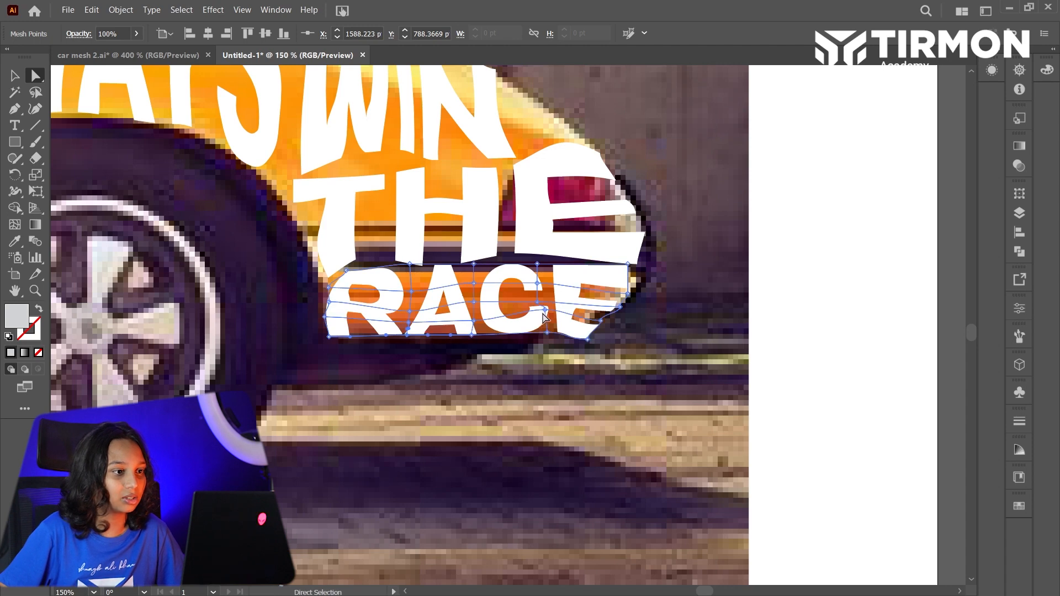
pyautogui.moveTo(543, 313); pyautogui.dragTo(556, 264)
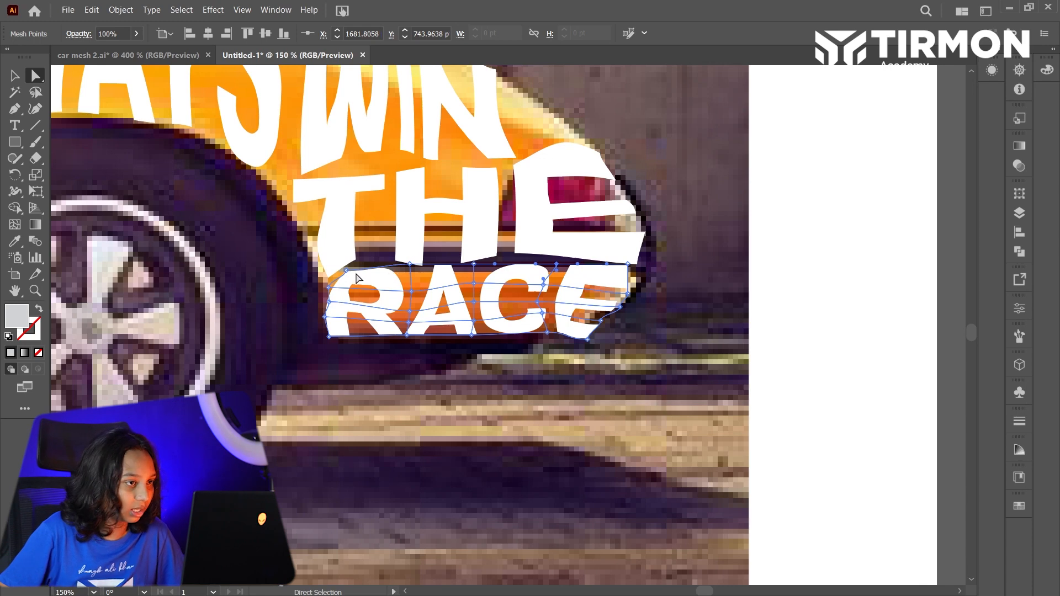
pyautogui.moveTo(348, 271); pyautogui.dragTo(298, 283)
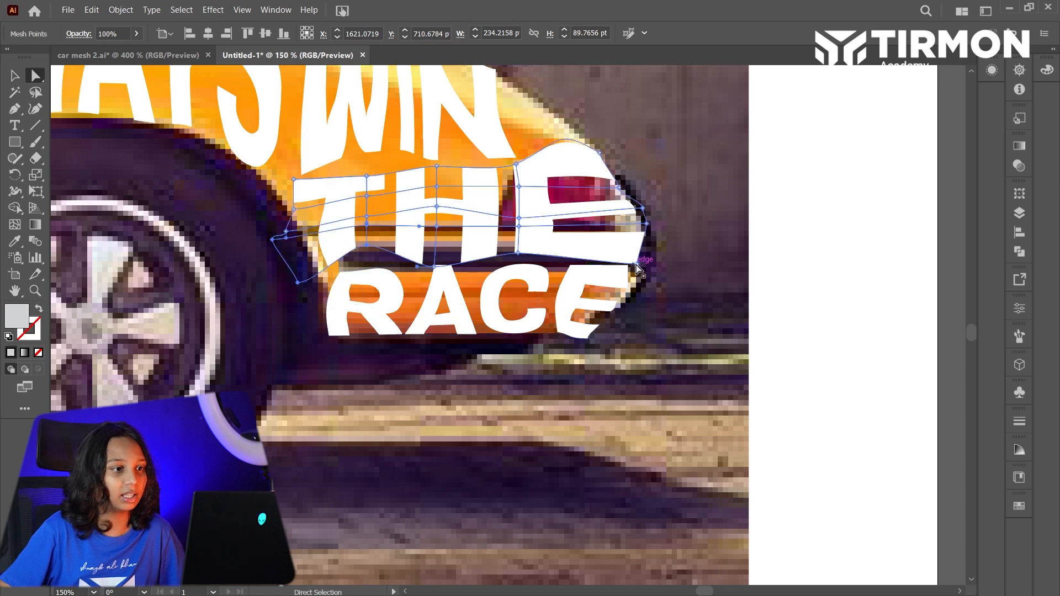
# Fine-tune the lower rear corner of THE and the bottom mesh edge of RACE along the rear bumper
pyautogui.moveTo(638, 265); pyautogui.dragTo(641, 259)
pyautogui.click(795, 239)
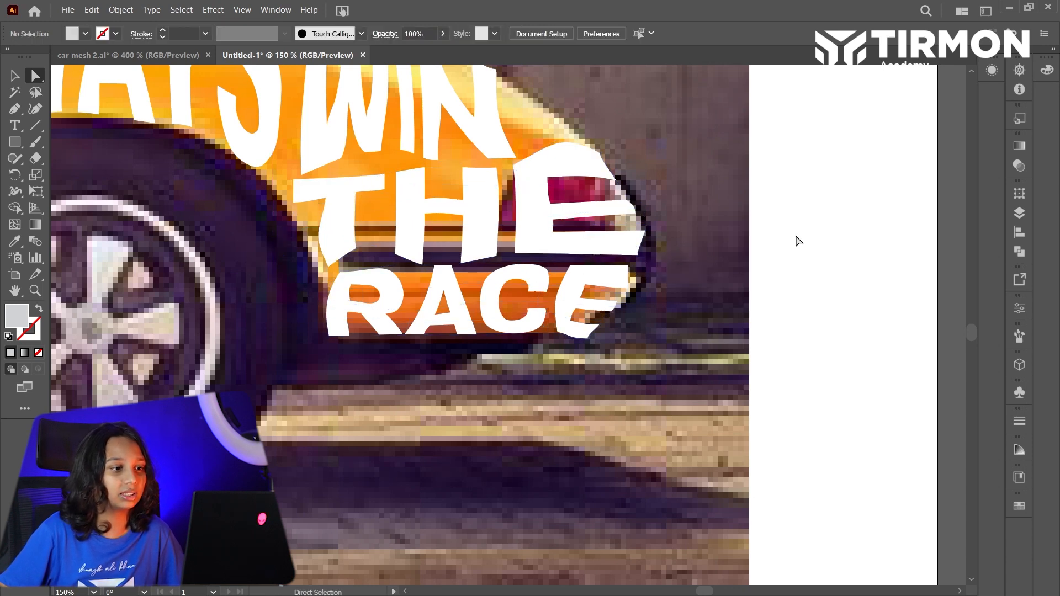
pyautogui.moveTo(589, 339); pyautogui.dragTo(537, 331)
pyautogui.click(412, 404)
pyautogui.scroll(-3, 412, 403)
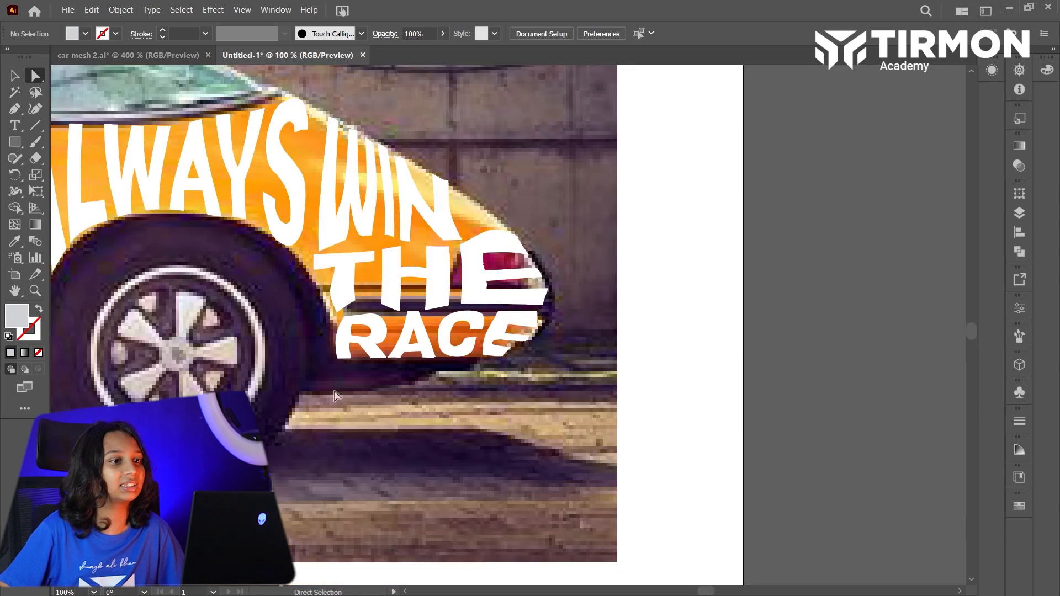
pyautogui.hscroll(-5, 326, 418)
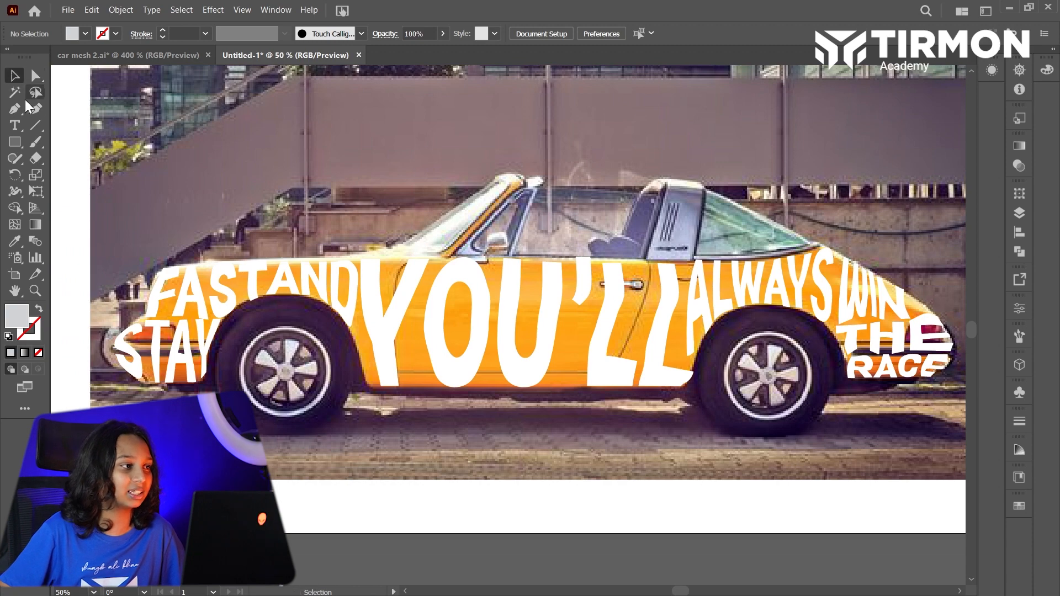
# Trace the car's windshield with the Pen tool as a closed filled shape
pyautogui.scroll(1, 415, 237)
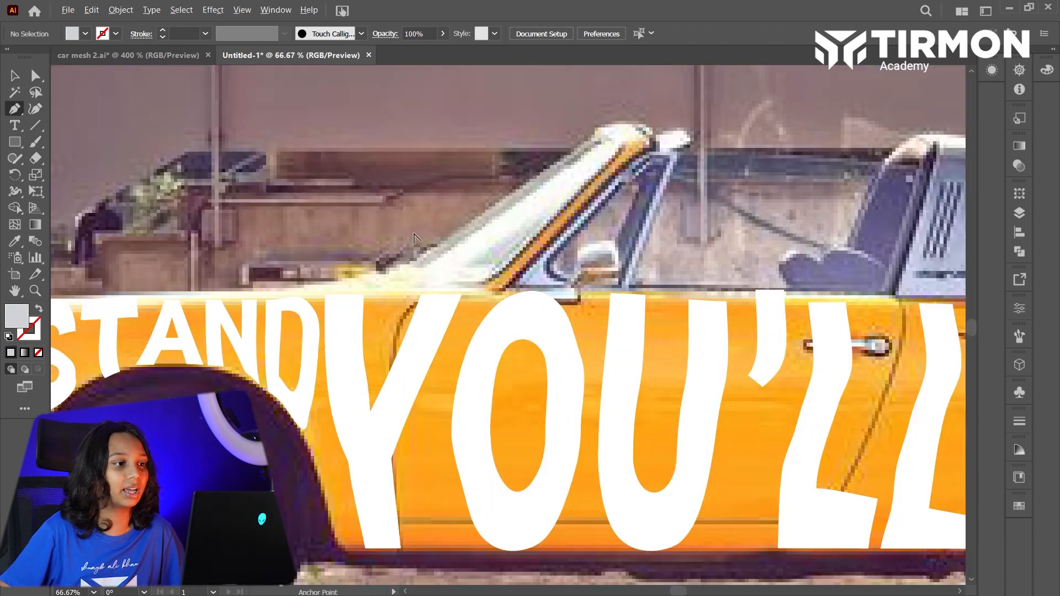
pyautogui.click(406, 261)
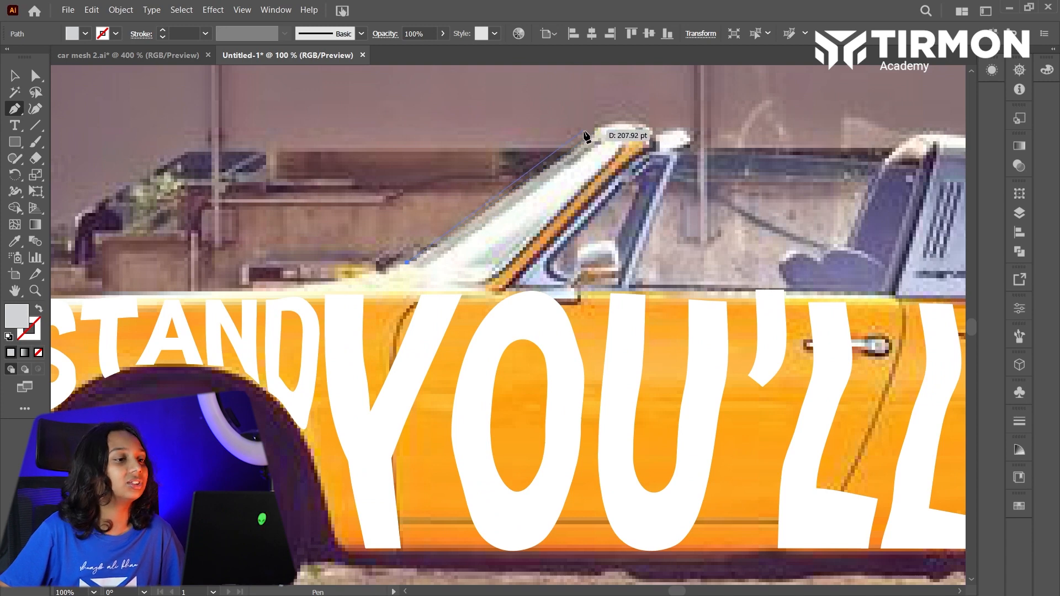
pyautogui.click(592, 134)
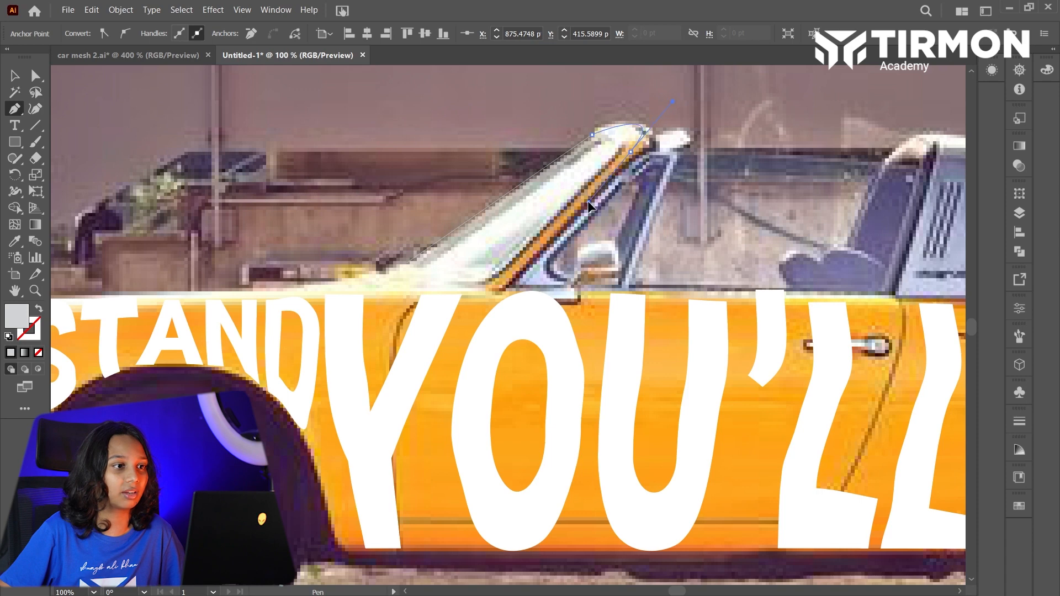
pyautogui.moveTo(595, 201); pyautogui.dragTo(595, 207)
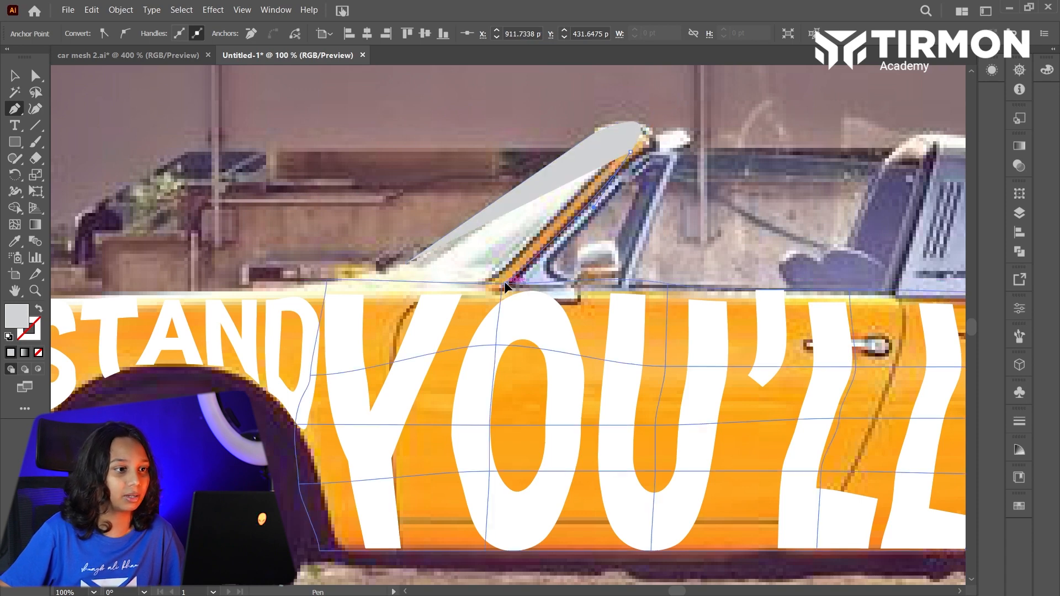
pyautogui.moveTo(486, 280); pyautogui.dragTo(487, 283)
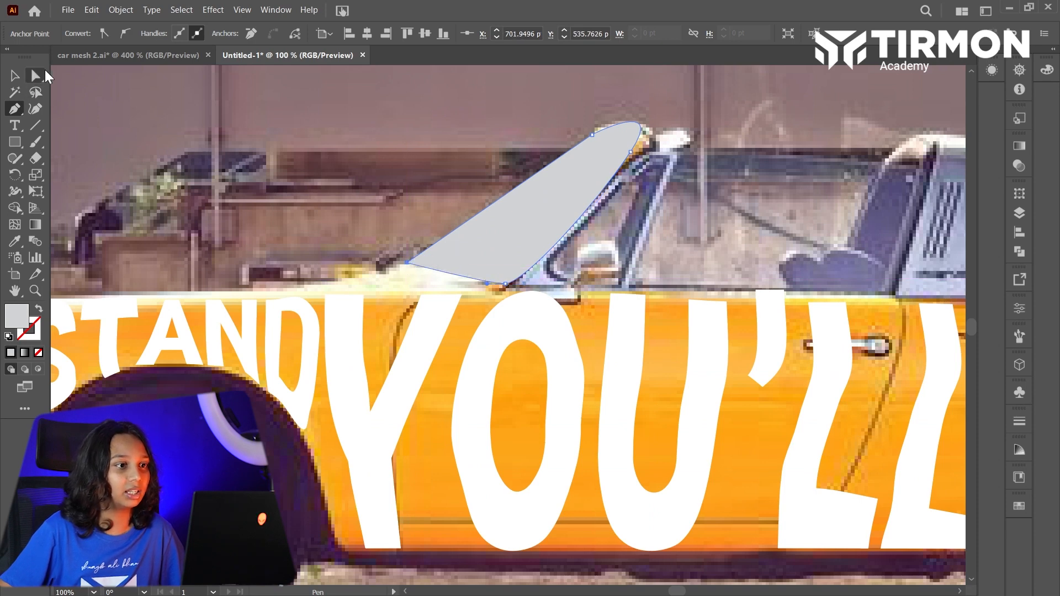
# Round the upper front corner of the windshield shape with a radius of about 125.8 pt
pyautogui.click(45, 75)
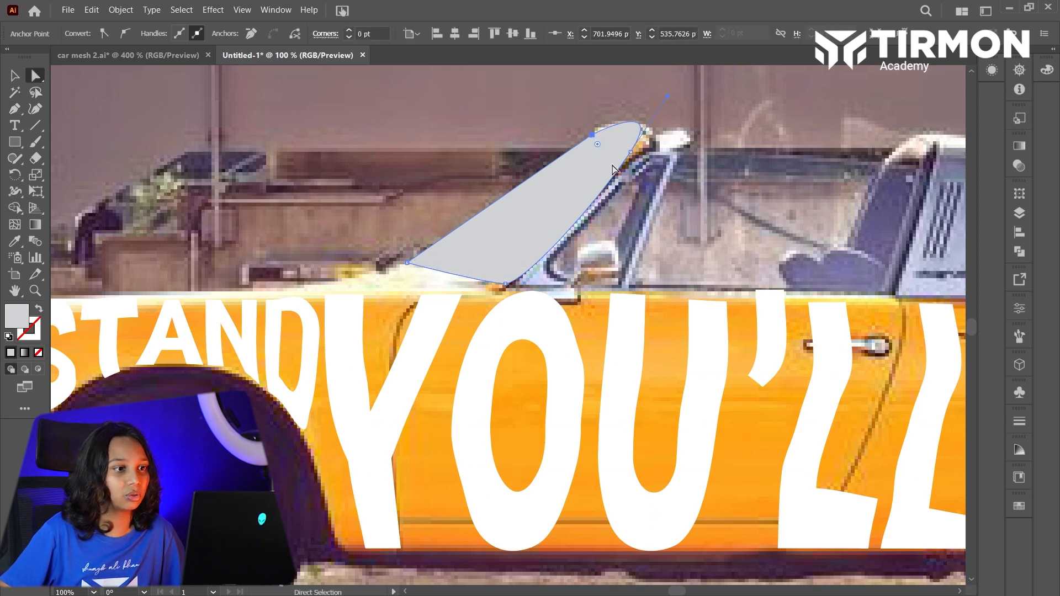
pyautogui.moveTo(672, 272); pyautogui.dragTo(684, 293)
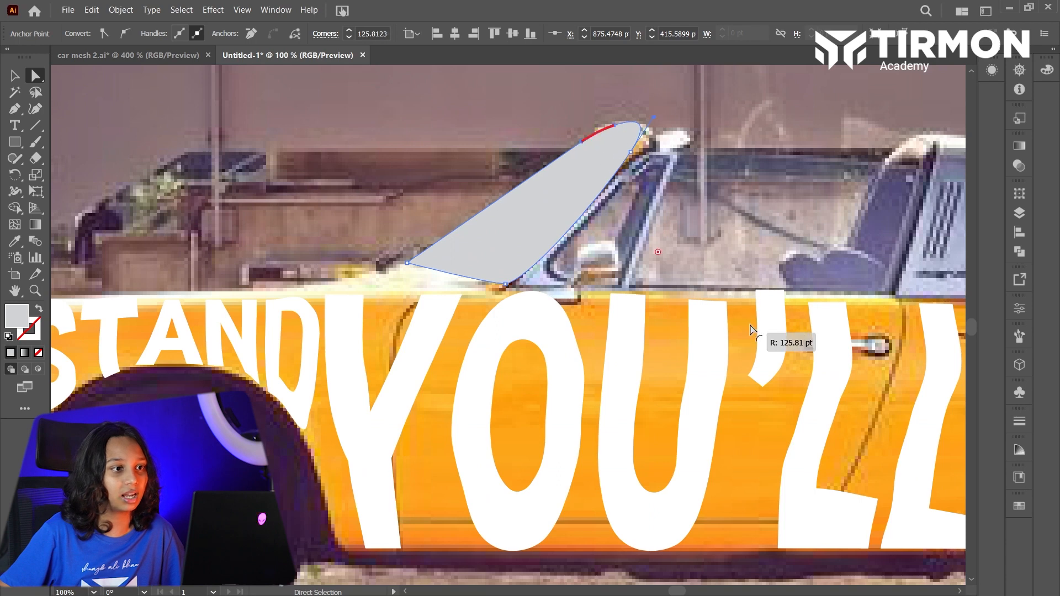
pyautogui.click(630, 152)
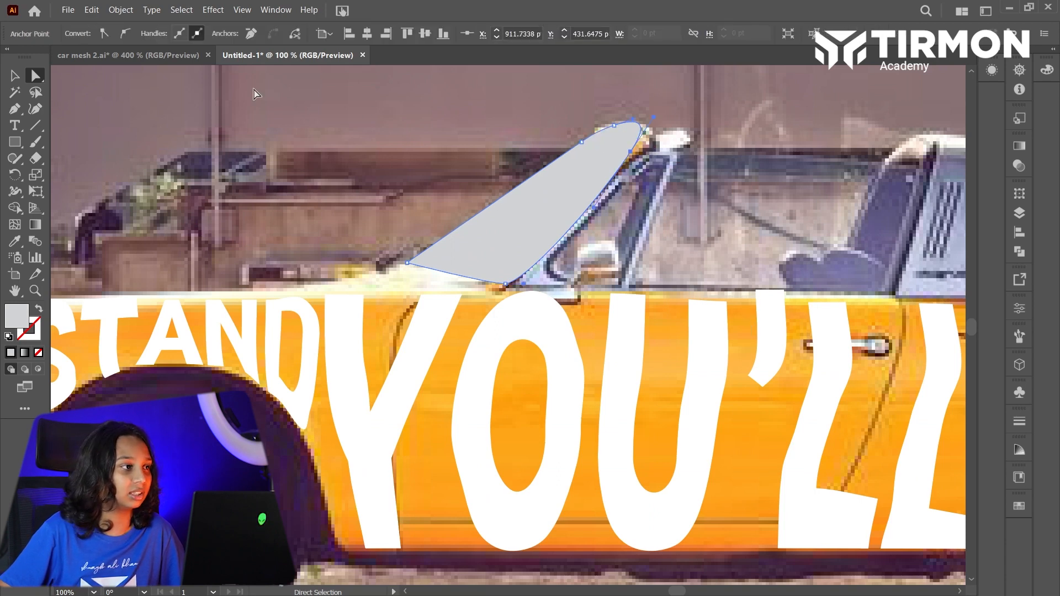
# Trace the roll bar behind the seats with the Pen tool as a closed filled shape with a curved top
pyautogui.click(15, 110)
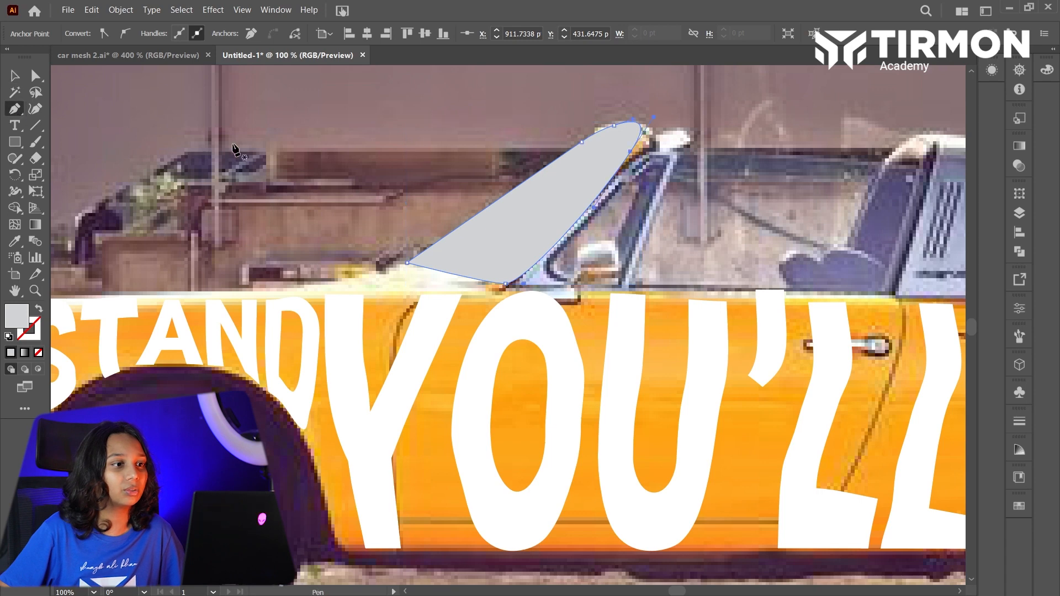
pyautogui.hscroll(5, 655, 254)
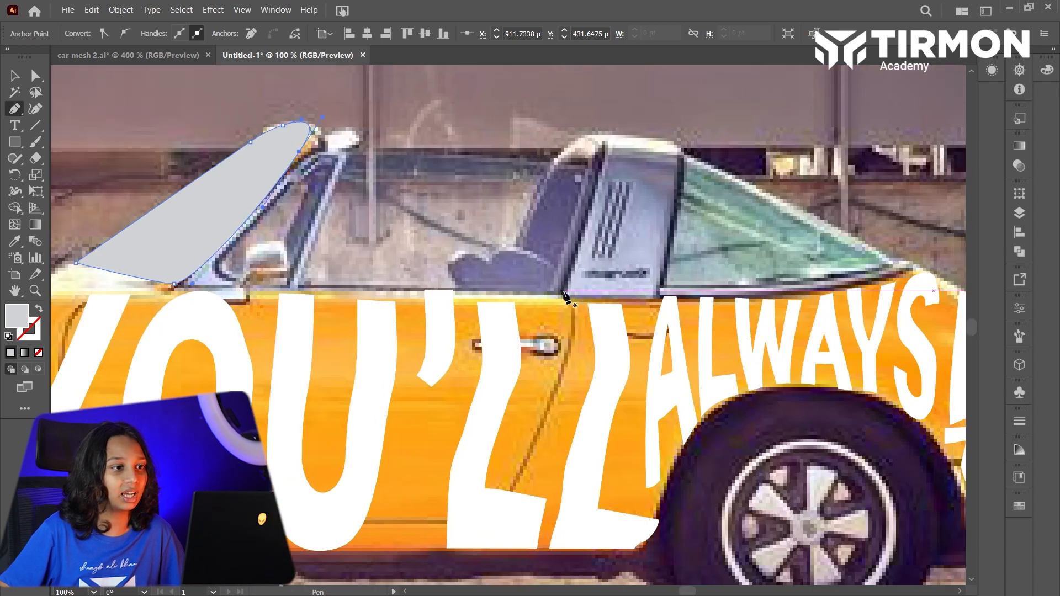
pyautogui.click(564, 292)
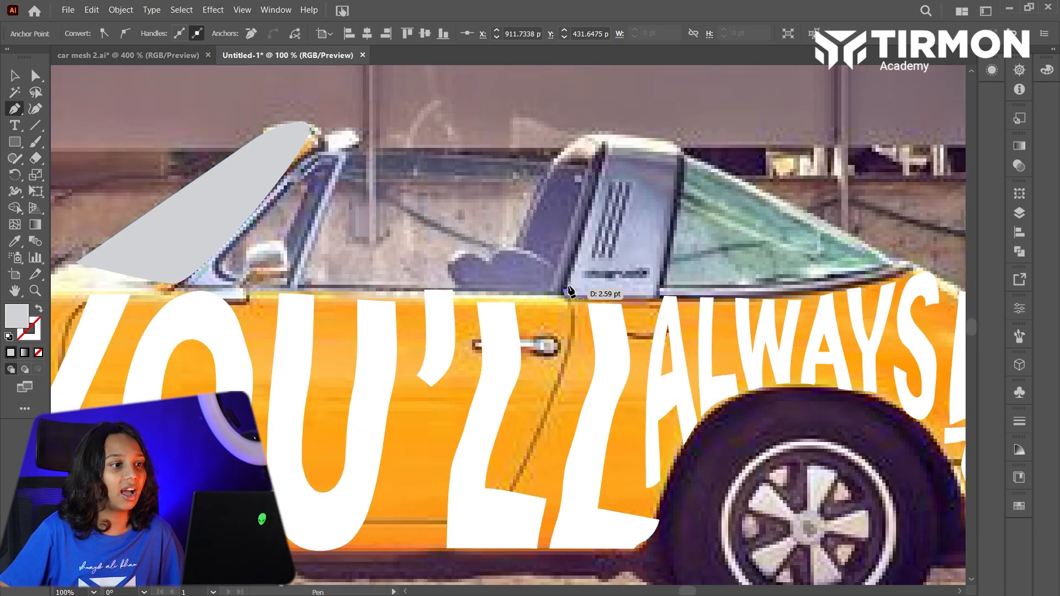
pyautogui.click(606, 148)
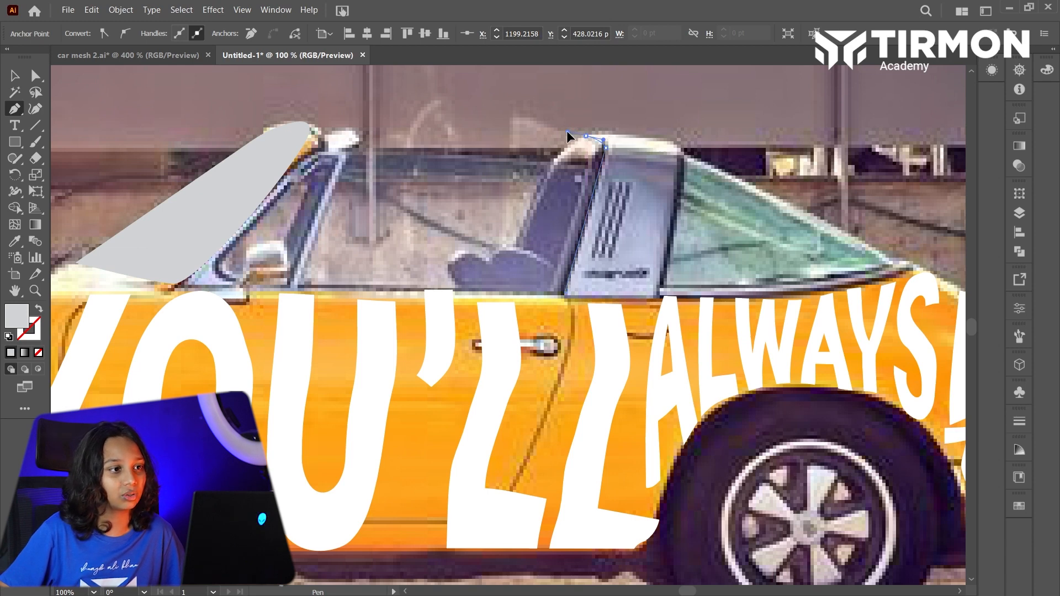
pyautogui.moveTo(567, 130); pyautogui.dragTo(563, 135)
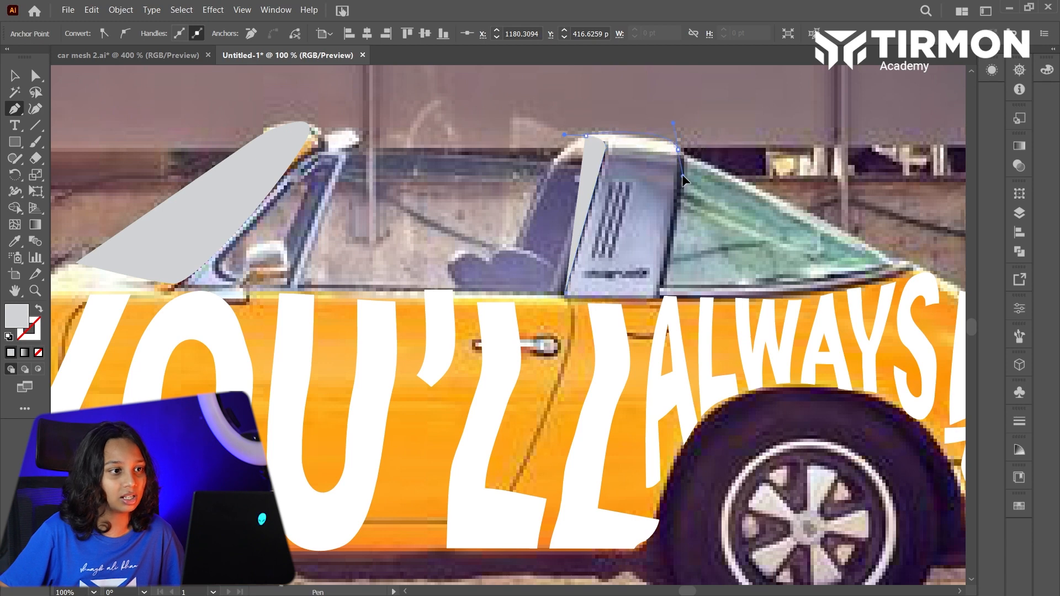
pyautogui.moveTo(681, 174); pyautogui.dragTo(685, 170)
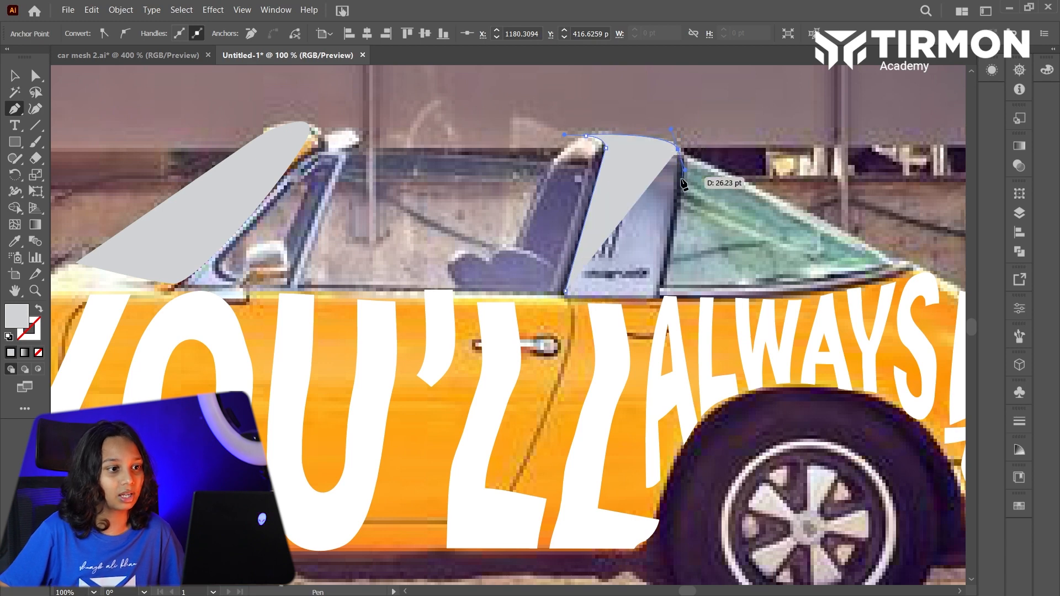
pyautogui.click(659, 292)
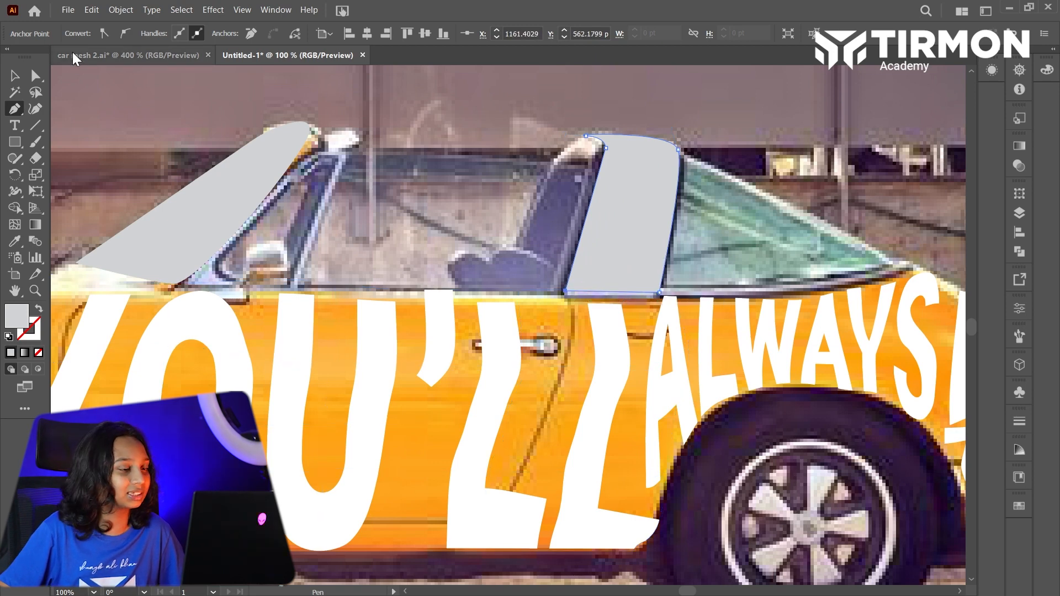
# Fill the windshield and roll bar shapes with a bright sky blue
pyautogui.click(15, 76)
pyautogui.keyDown('shift'); pyautogui.click(202, 196); pyautogui.keyUp('shift')
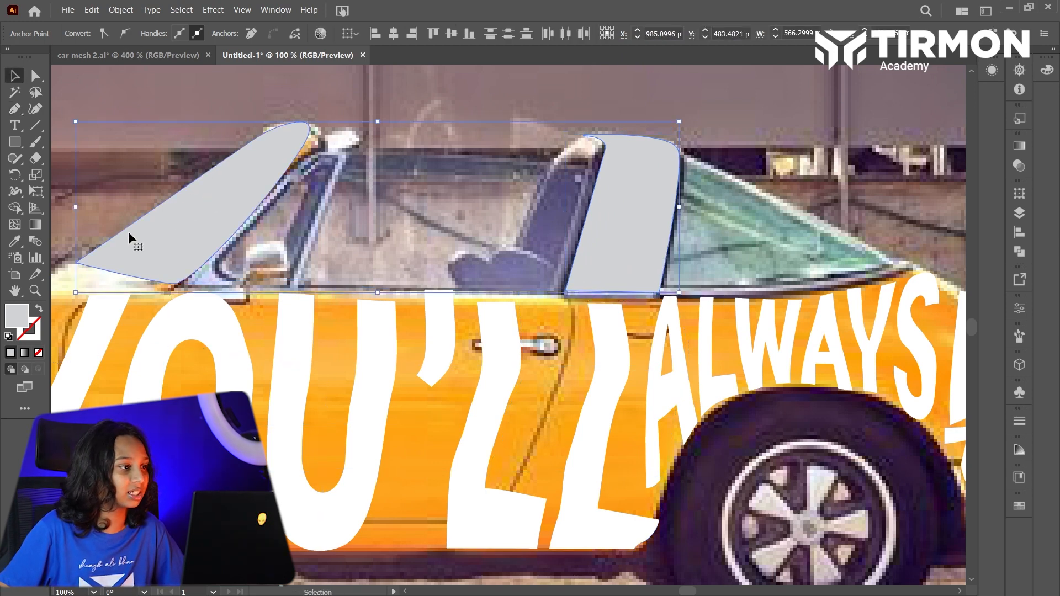
pyautogui.doubleClick(16, 316)
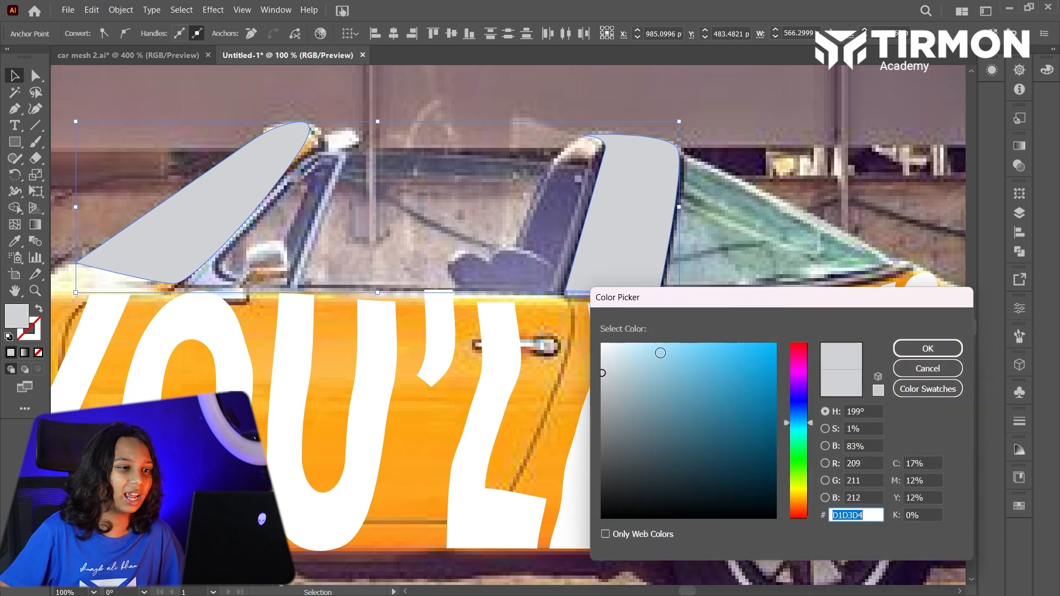
pyautogui.moveTo(723, 369)
pyautogui.mouseDown()
pyautogui.moveTo(716, 348)
pyautogui.moveTo(743, 324)
pyautogui.moveTo(720, 315)
pyautogui.moveTo(755, 300)
pyautogui.mouseUp()
pyautogui.click(928, 349)
# Unlock the background photo of the car
pyautogui.hotkey('ctrl', '-')
pyautogui.hotkey('ctrl', '-')
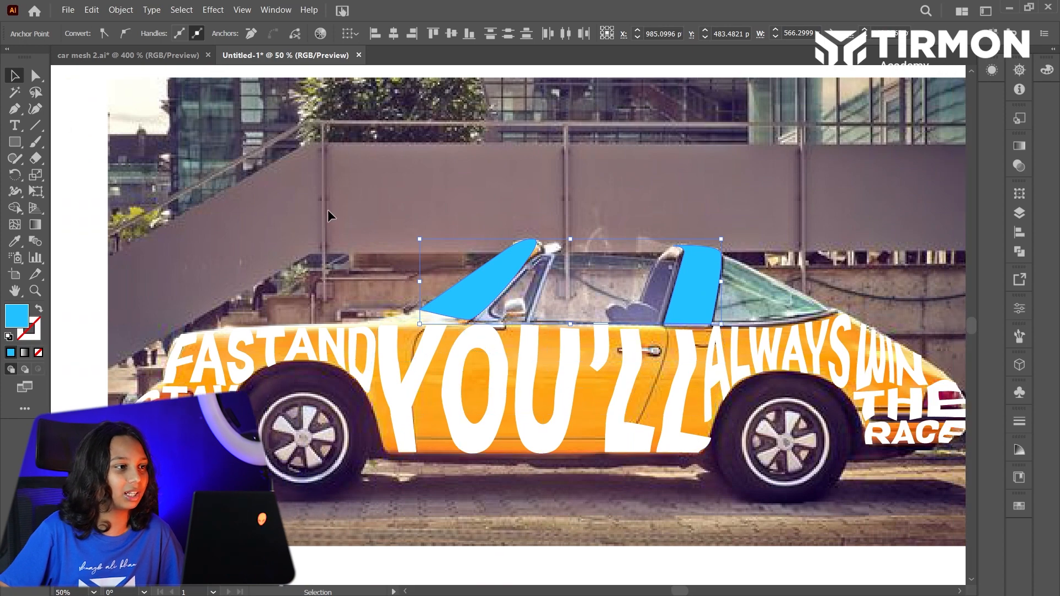
pyautogui.click(332, 208)
pyautogui.rightClick(317, 157)
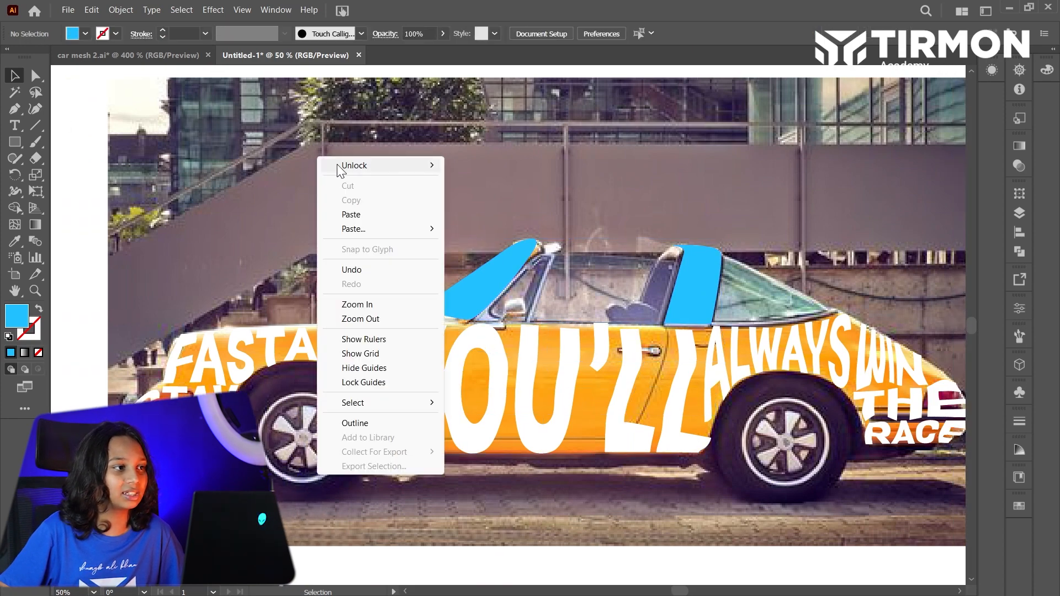
pyautogui.click(476, 165)
pyautogui.click(478, 165)
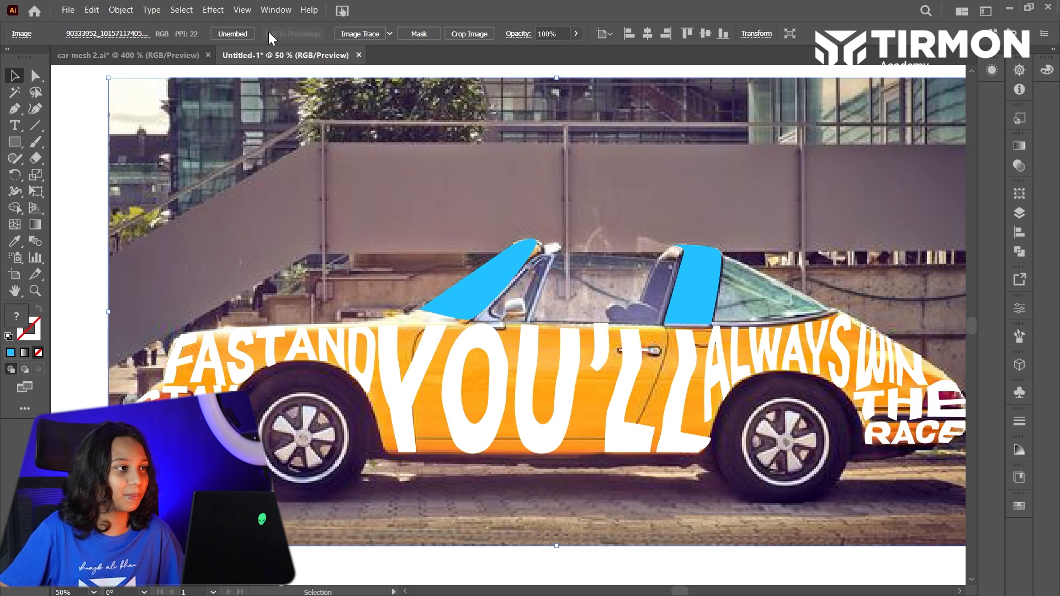
# Switch to the car mesh 2.ai document and examine the blue-rimmed wheel artwork
pyautogui.click(188, 56)
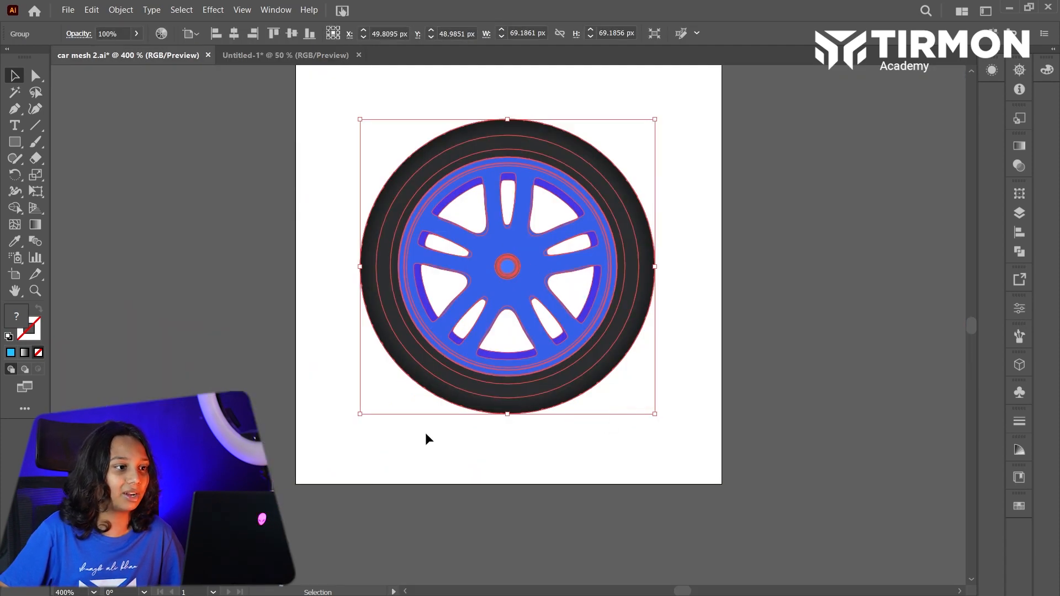
pyautogui.click(426, 436)
pyautogui.scroll(2, 480, 419)
pyautogui.click(446, 409)
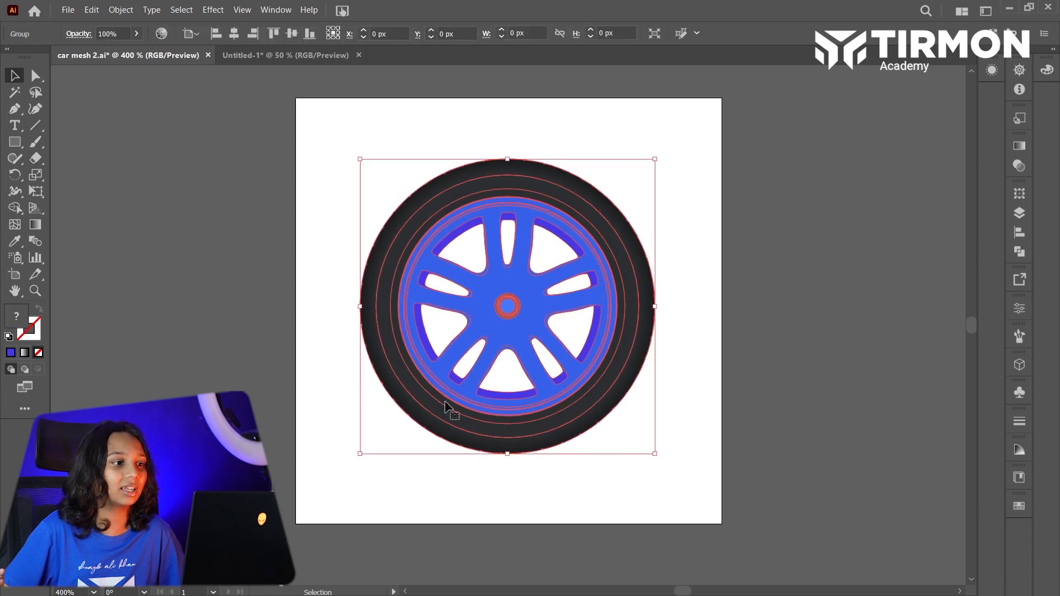
pyautogui.click(260, 325)
pyautogui.scroll(1, 433, 325)
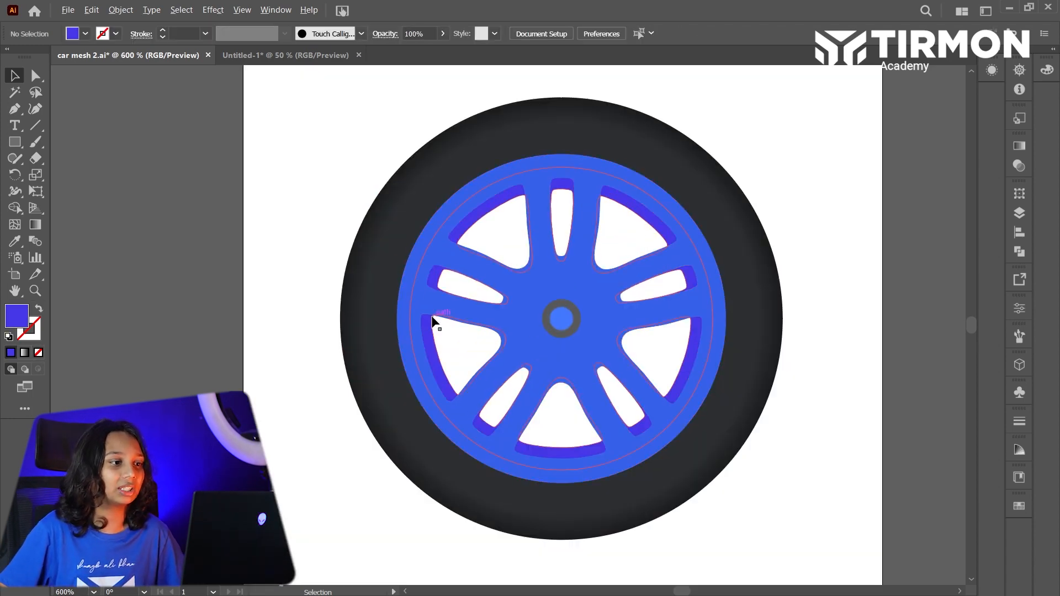
pyautogui.hscroll(3, 585, 318)
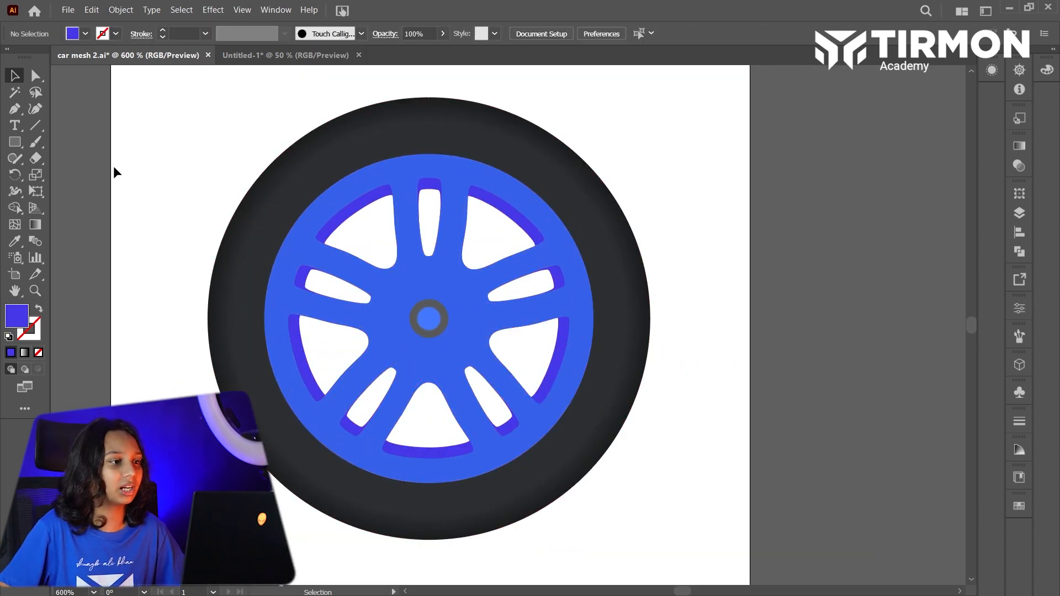
pyautogui.scroll(-1, 182, 211)
pyautogui.hscroll(-2, 184, 211)
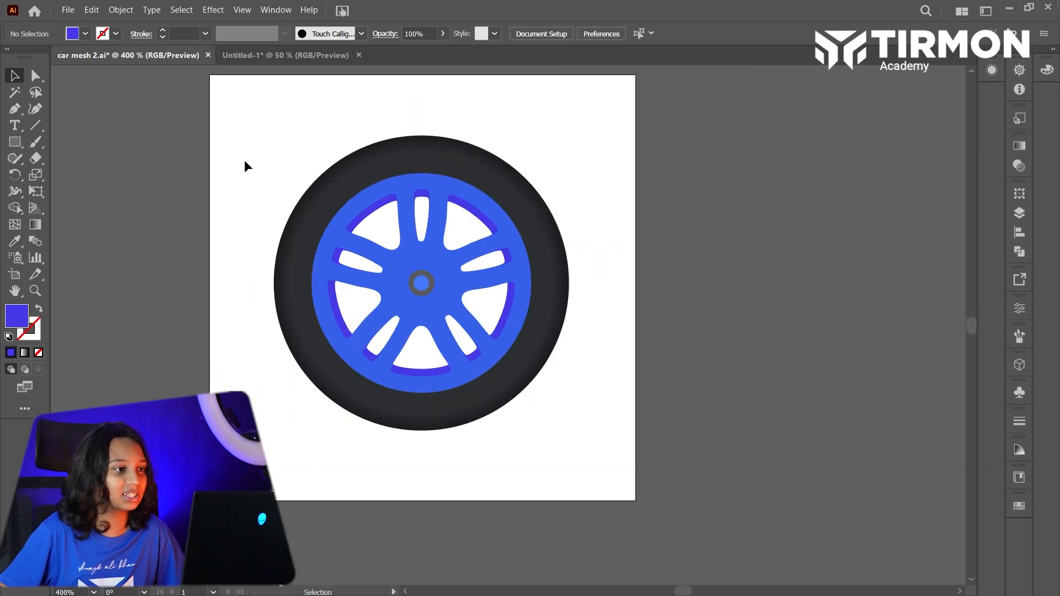
# Bring the blue-rimmed wheel artwork into the car document and position a copy over each of the car's two wheels
pyautogui.moveTo(247, 153); pyautogui.dragTo(331, 482)
pyautogui.moveTo(326, 484); pyautogui.dragTo(810, 481)
pyautogui.press('a')
pyautogui.click(782, 468)
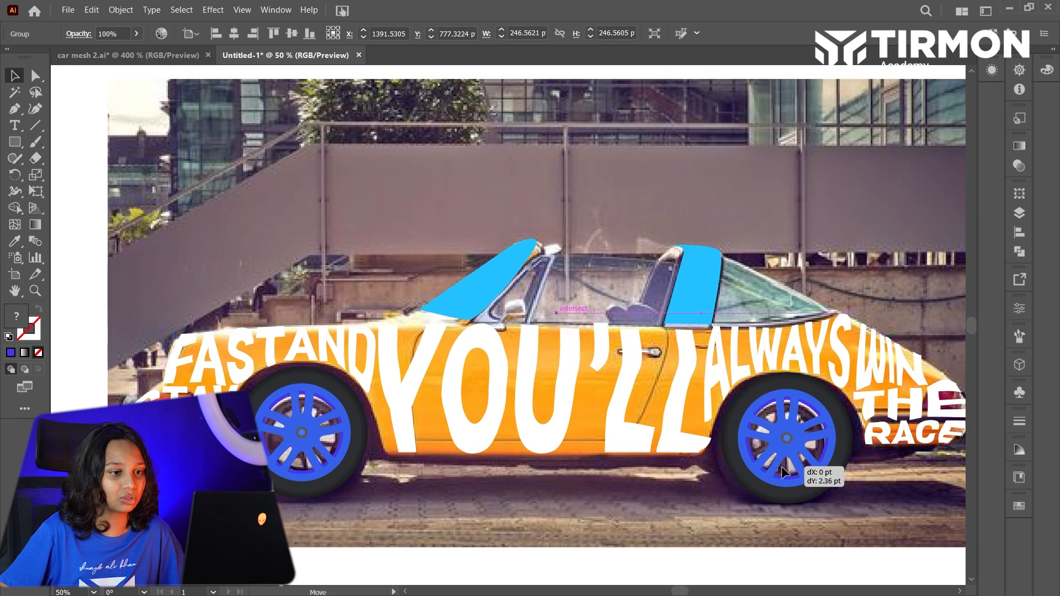
pyautogui.press('v')
pyautogui.doubleClick(798, 489)
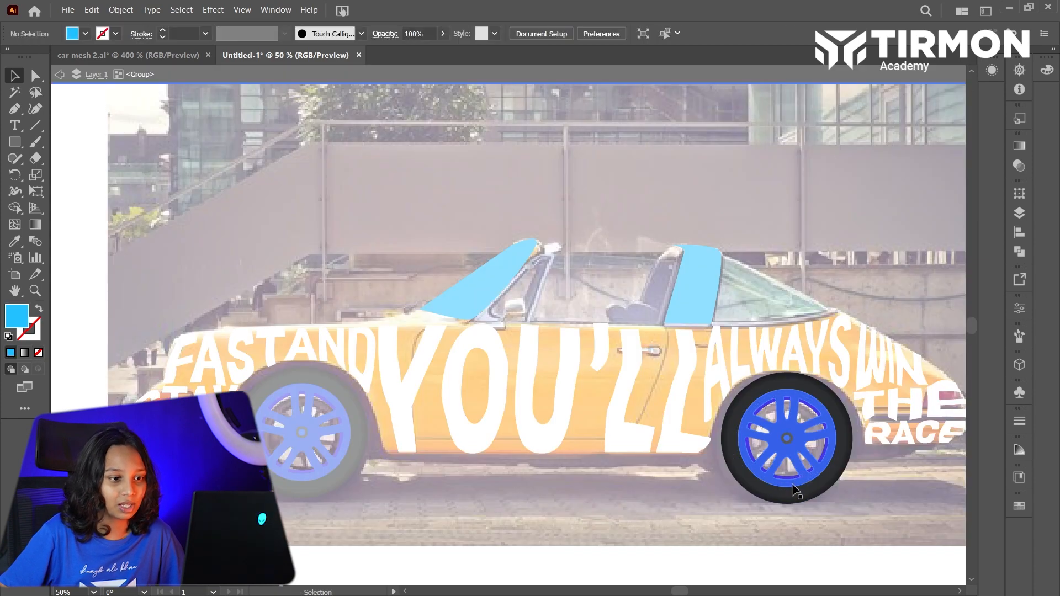
pyautogui.click(798, 492)
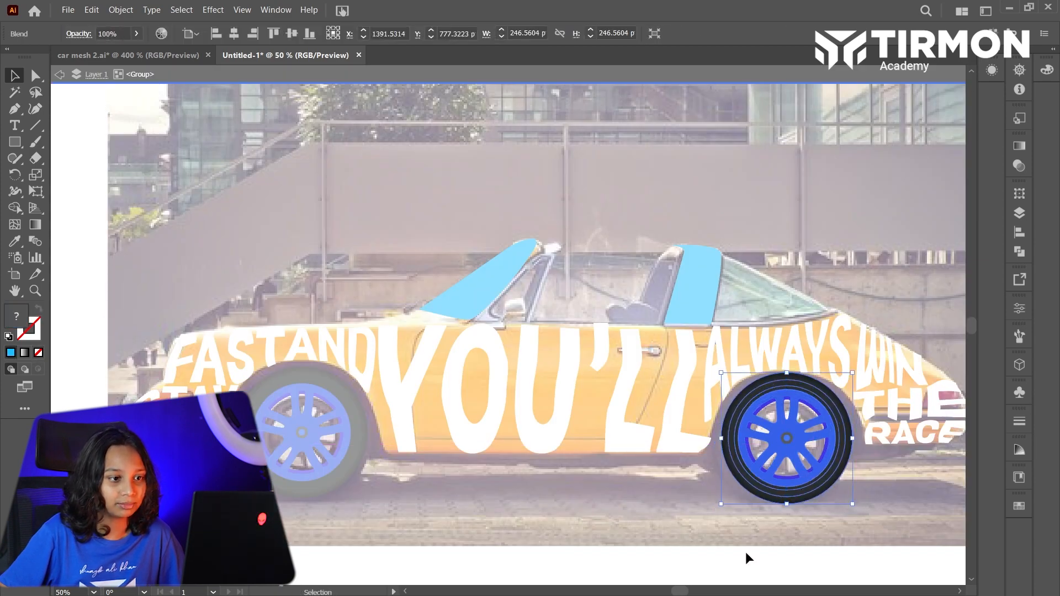
pyautogui.click(749, 562)
pyautogui.doubleClick(747, 558)
# Nudge the rear and front wheel artwork slightly downward to line up with the car's wheels
pyautogui.click(779, 487)
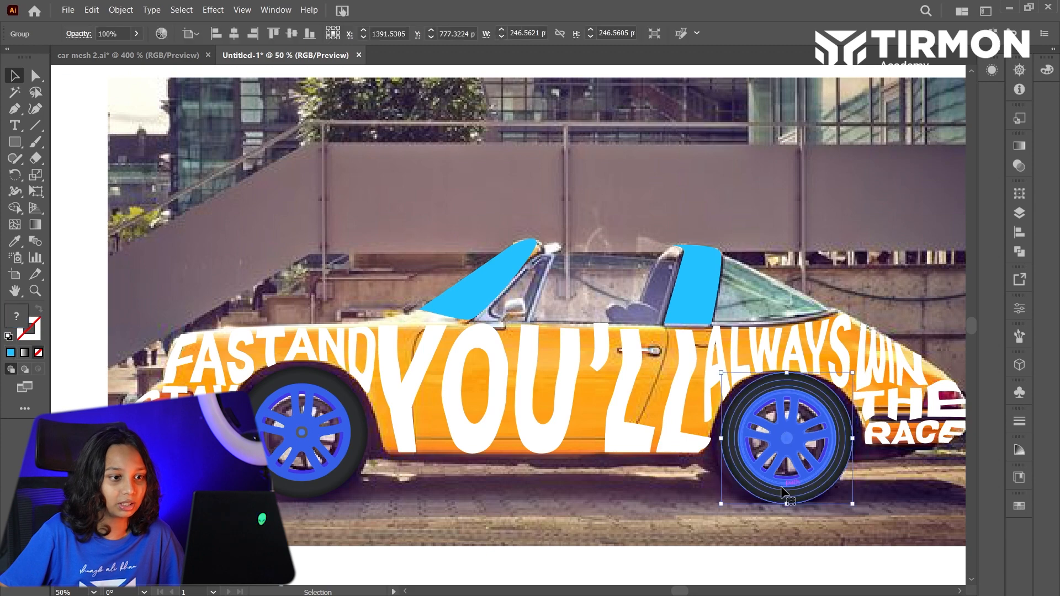
pyautogui.moveTo(780, 486); pyautogui.dragTo(780, 492)
pyautogui.moveTo(311, 451); pyautogui.dragTo(310, 455)
pyautogui.click(467, 555)
pyautogui.scroll(-2, 472, 528)
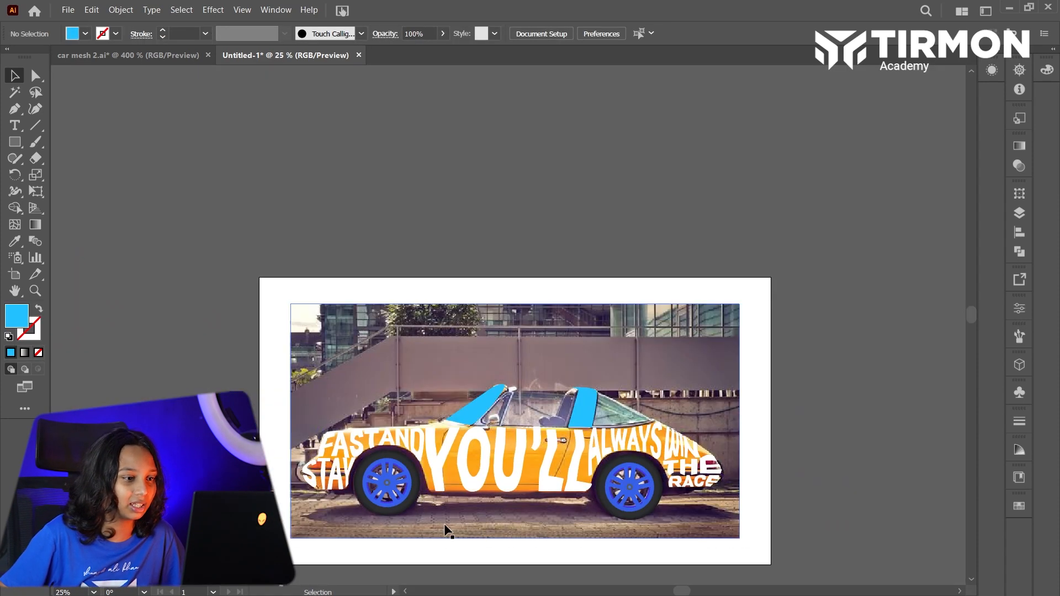
pyautogui.scroll(-1, 414, 464)
# Draw a rectangle that covers the whole artboard
pyautogui.click(508, 298)
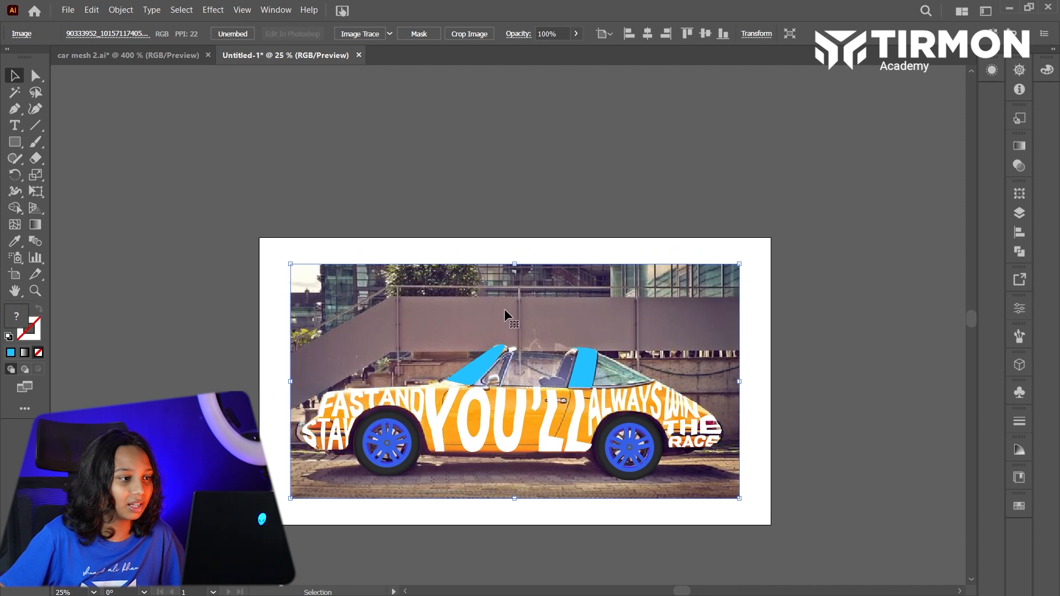
pyautogui.hotkey('ctrl', '0')
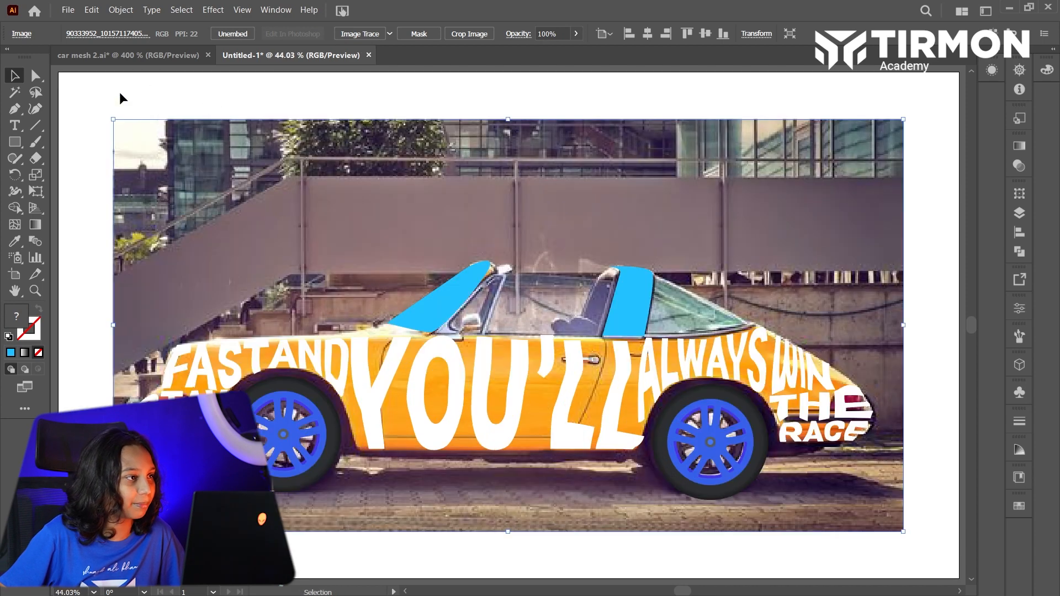
pyautogui.click(119, 95)
pyautogui.moveTo(15, 142); pyautogui.dragTo(48, 155)
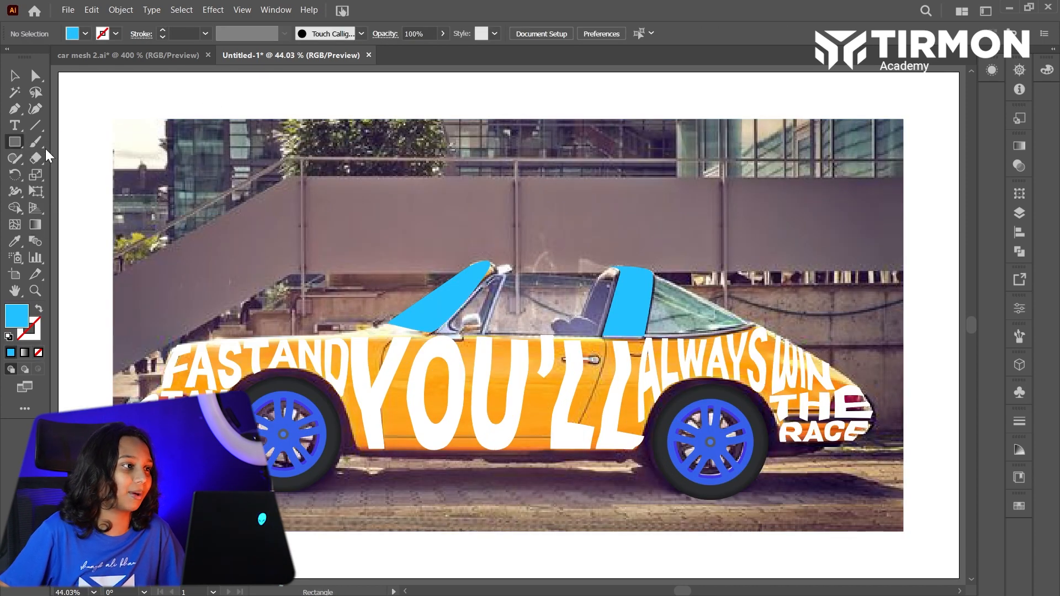
pyautogui.moveTo(59, 72); pyautogui.dragTo(959, 549)
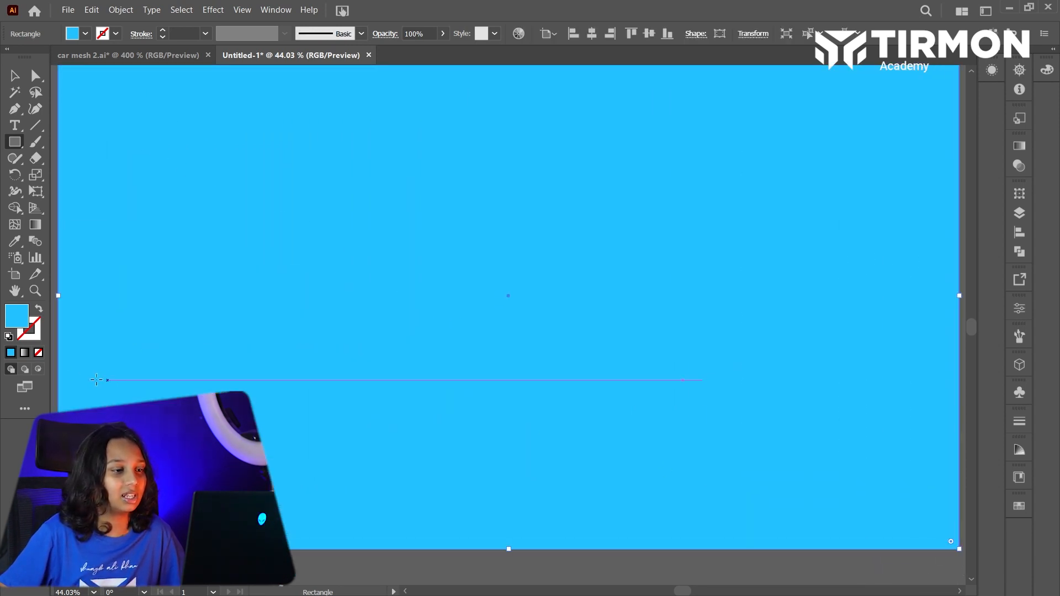
# Fill the artboard-sized rectangle with the warm yellow FFD55F
pyautogui.doubleClick(17, 319)
pyautogui.moveTo(728, 376)
pyautogui.mouseDown()
pyautogui.moveTo(603, 344)
pyautogui.moveTo(572, 402)
pyautogui.moveTo(559, 386)
pyautogui.mouseUp()
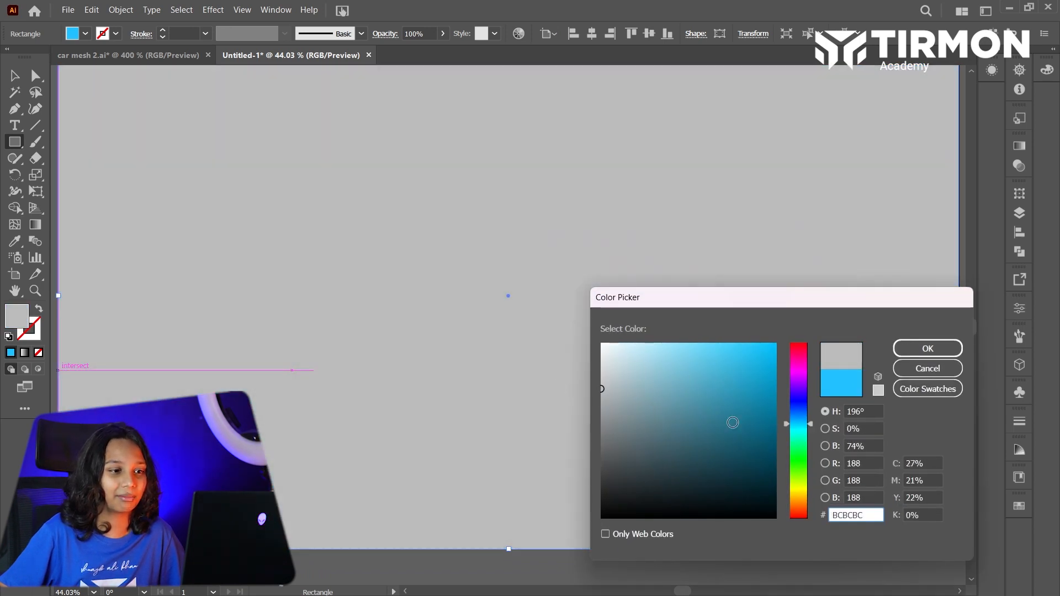
pyautogui.click(806, 498)
pyautogui.moveTo(679, 364)
pyautogui.mouseDown()
pyautogui.moveTo(671, 327)
pyautogui.moveTo(697, 307)
pyautogui.mouseUp()
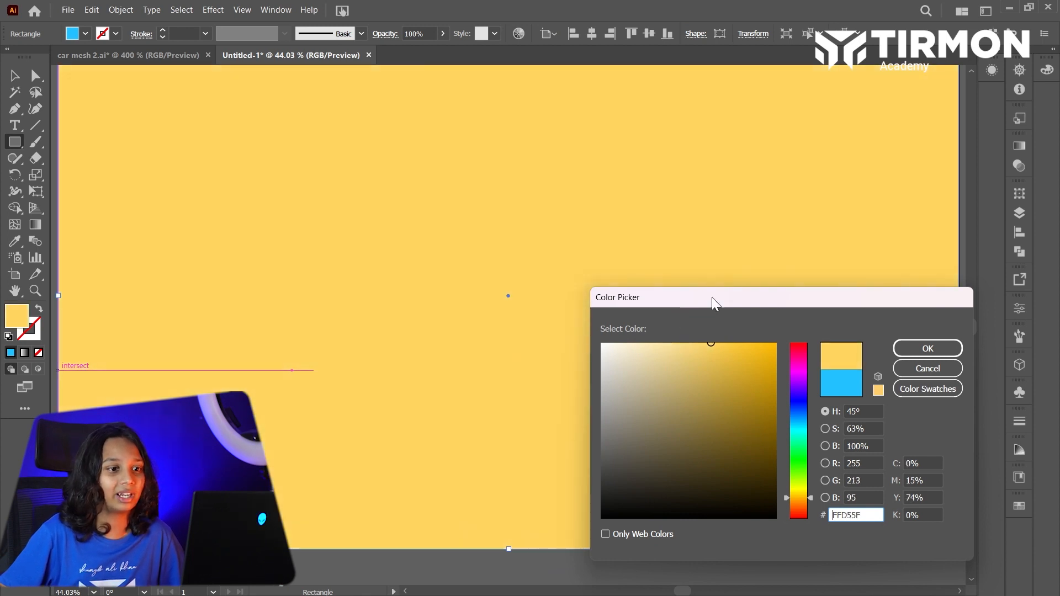
pyautogui.click(927, 347)
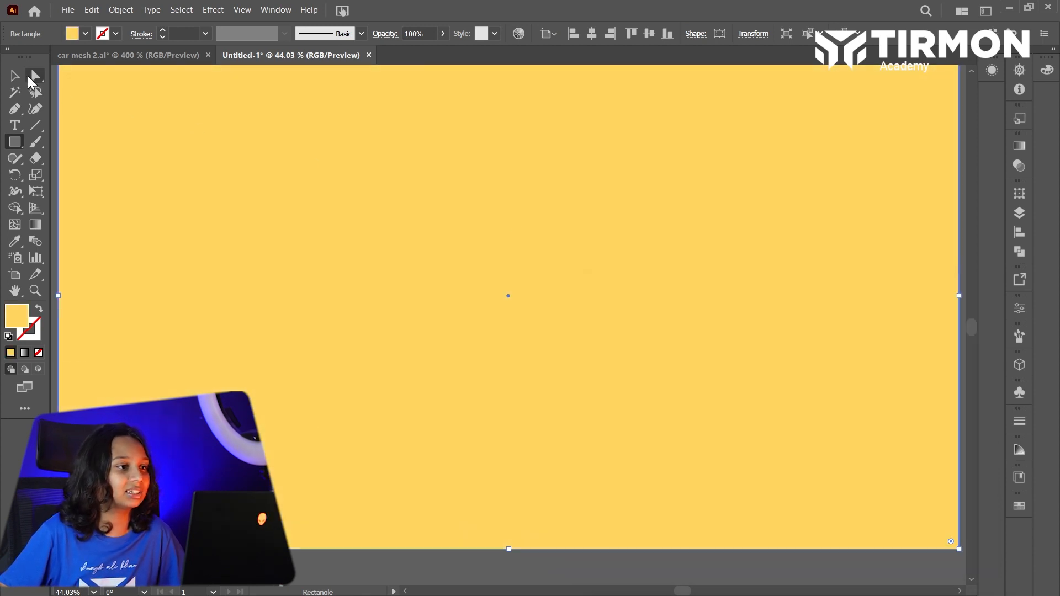
# Send the yellow rectangle behind all the other artwork
pyautogui.click(24, 78)
pyautogui.rightClick(334, 213)
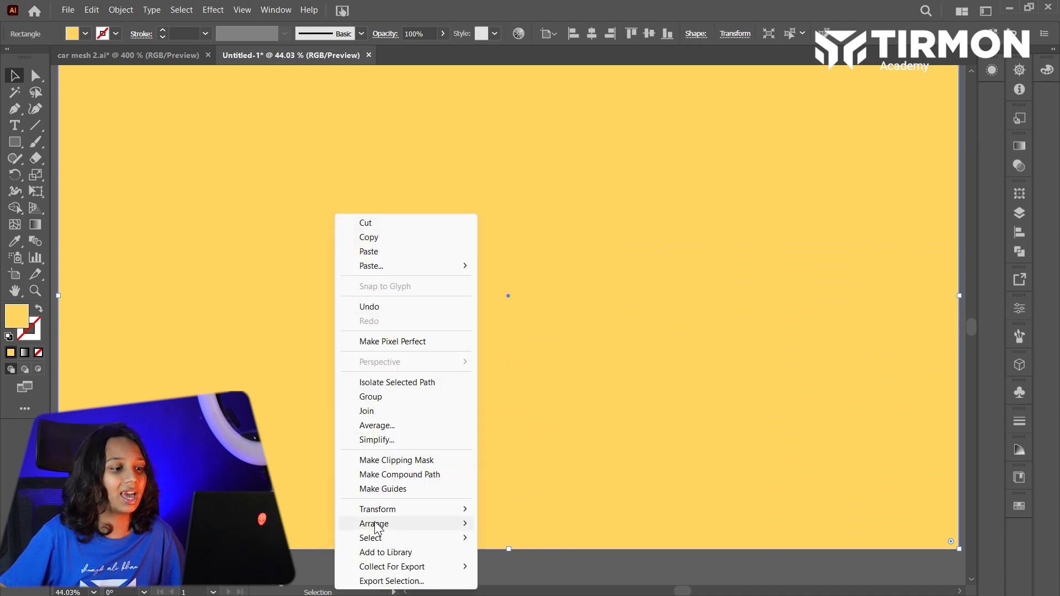
pyautogui.moveTo(474, 529)
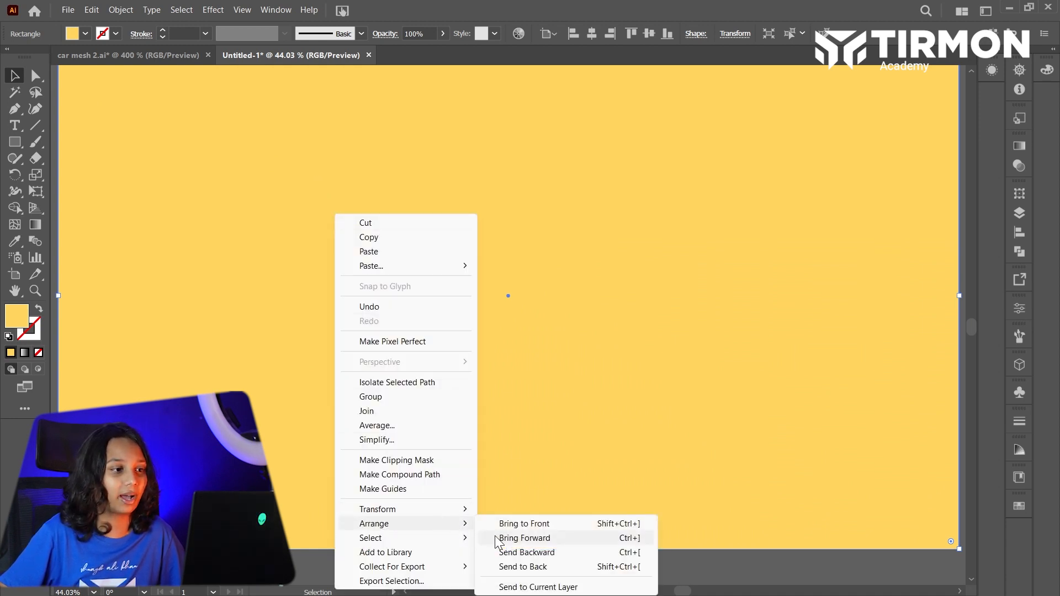
pyautogui.click(506, 568)
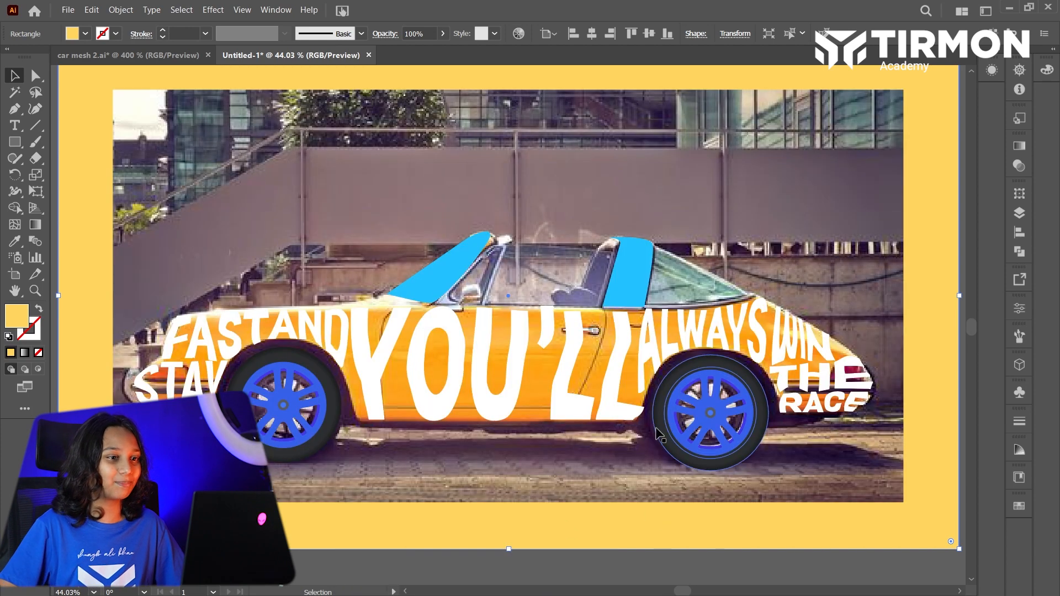
# Lock the yellow background rectangle
pyautogui.click(742, 155)
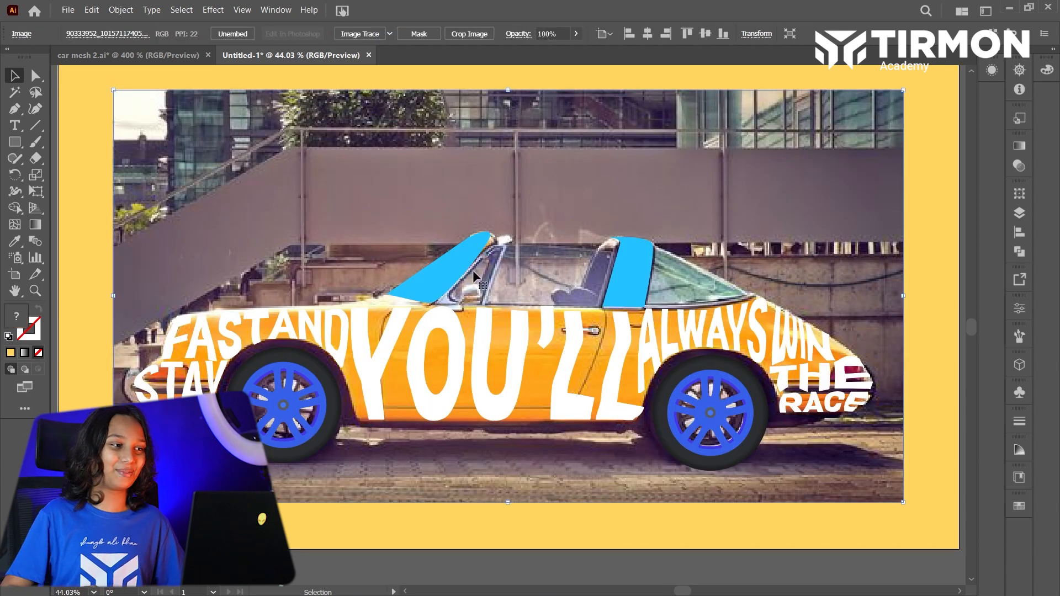
pyautogui.hotkey('ctrl', '-')
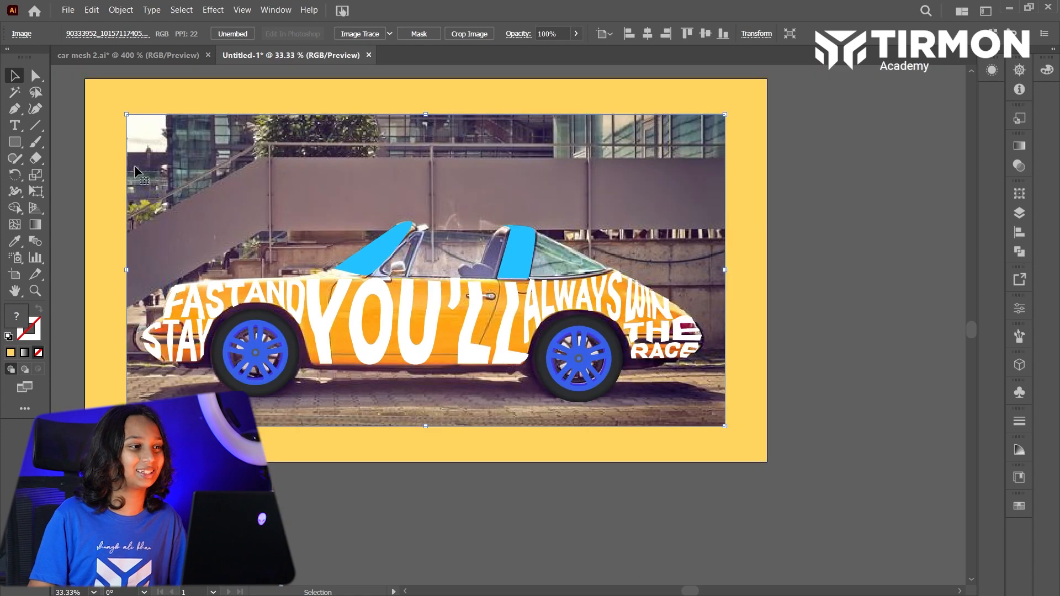
pyautogui.click(93, 139)
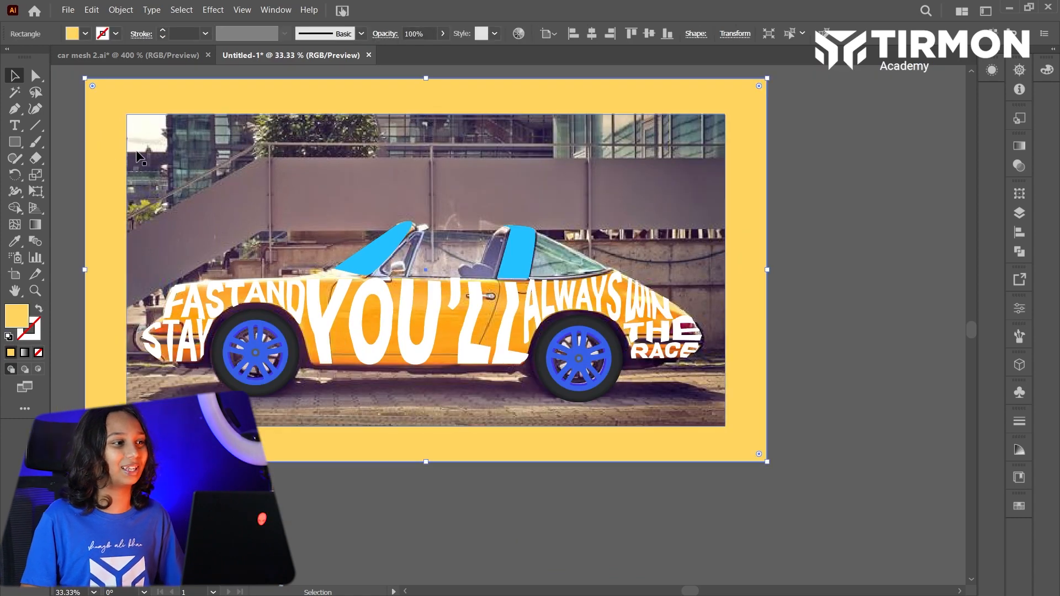
pyautogui.click(121, 10)
pyautogui.moveTo(213, 117)
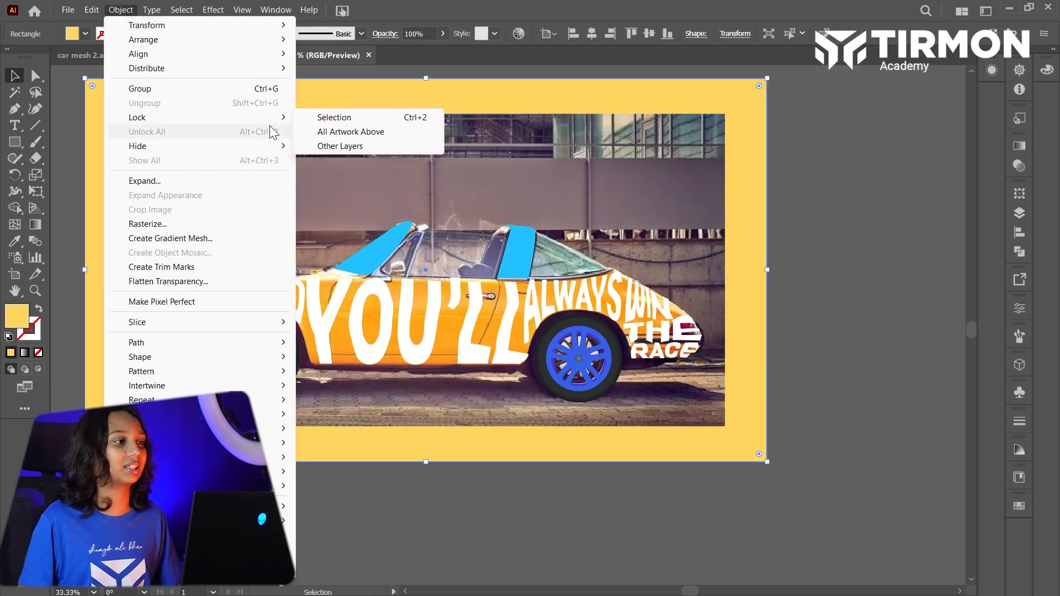
pyautogui.click(326, 118)
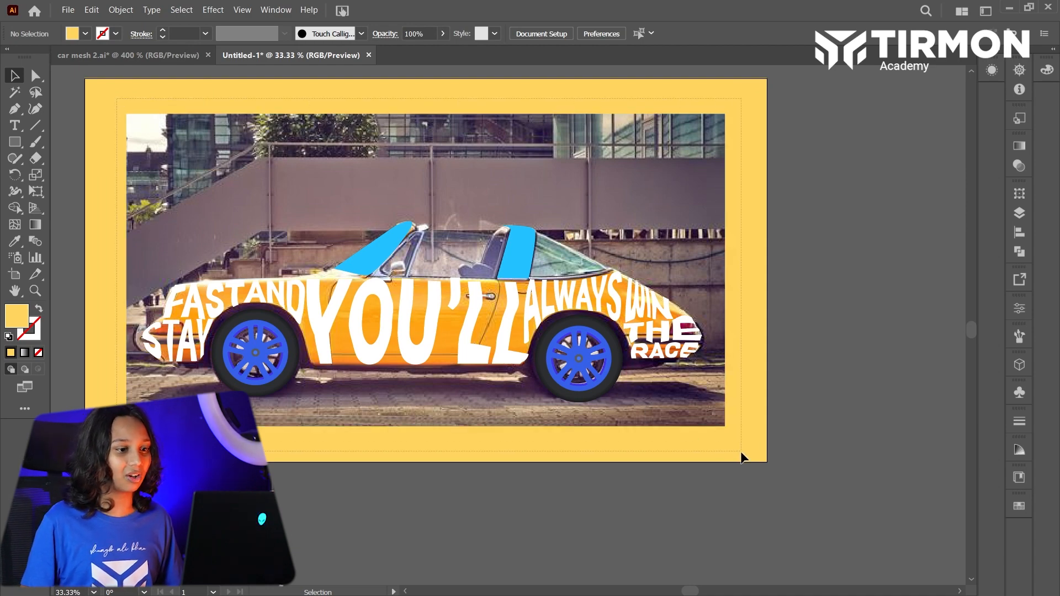
# Enlarge the photo and car artwork together until the photo spans the artboard's width, and delete the photo
pyautogui.moveTo(742, 457); pyautogui.dragTo(771, 469)
pyautogui.click(812, 406)
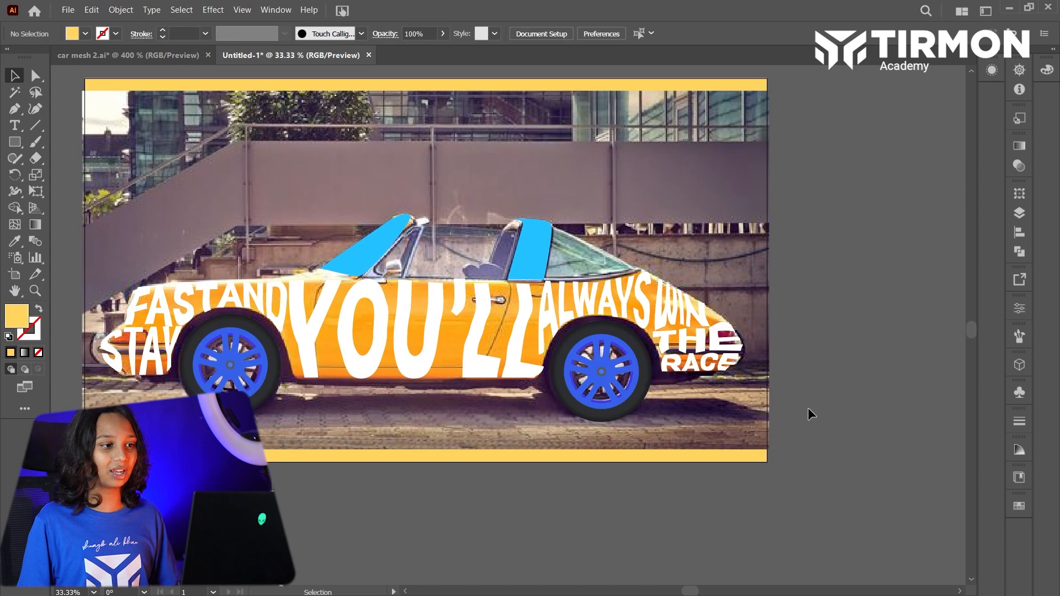
pyautogui.hscroll(-3, 786, 240)
pyautogui.click(359, 156)
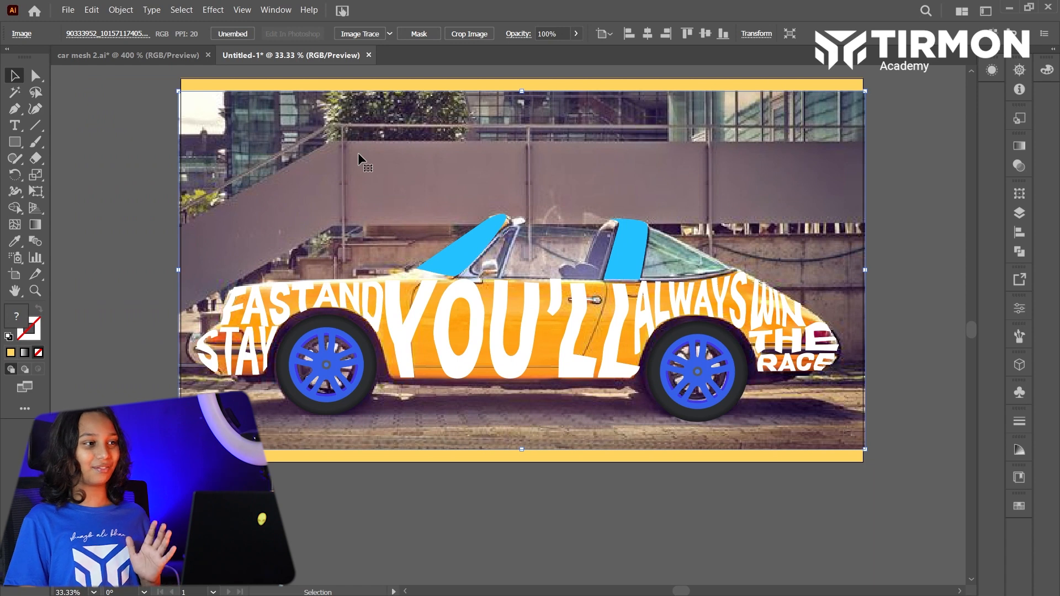
pyautogui.press('Delete')
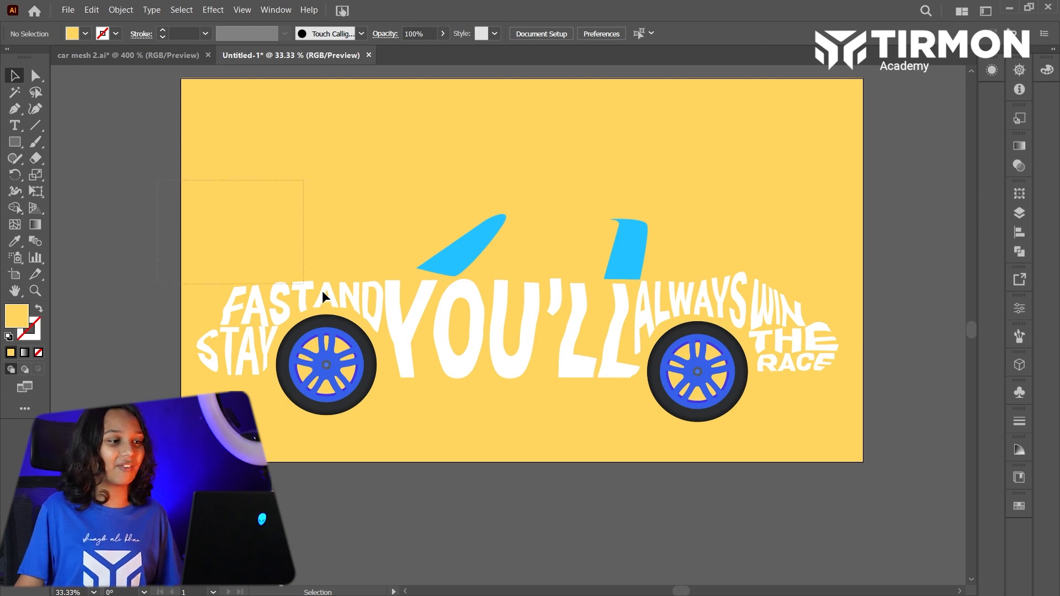
pyautogui.hotkey('ctrl', 'a')
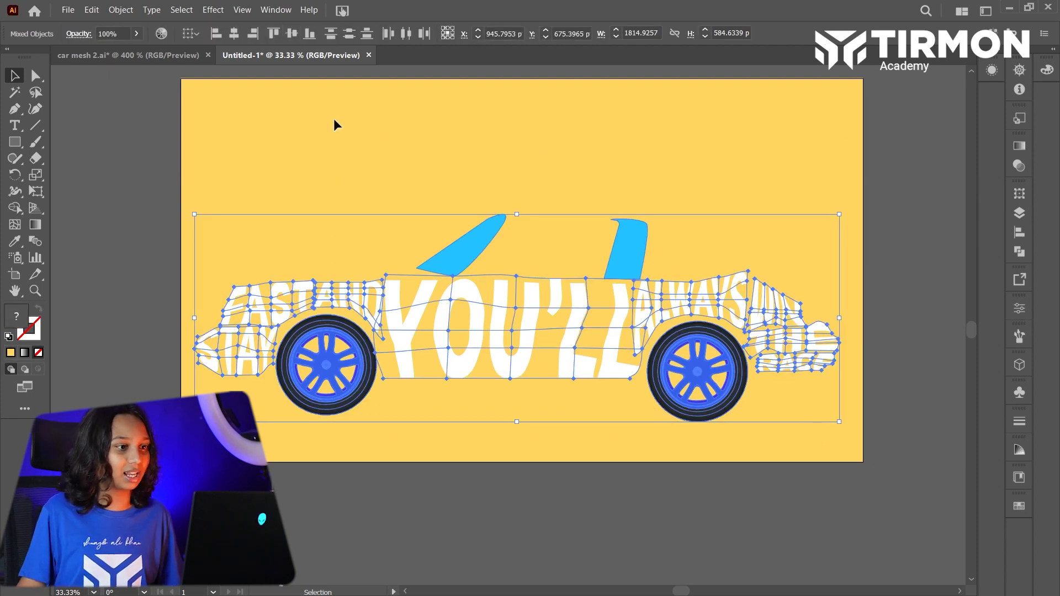
pyautogui.rightClick(529, 336)
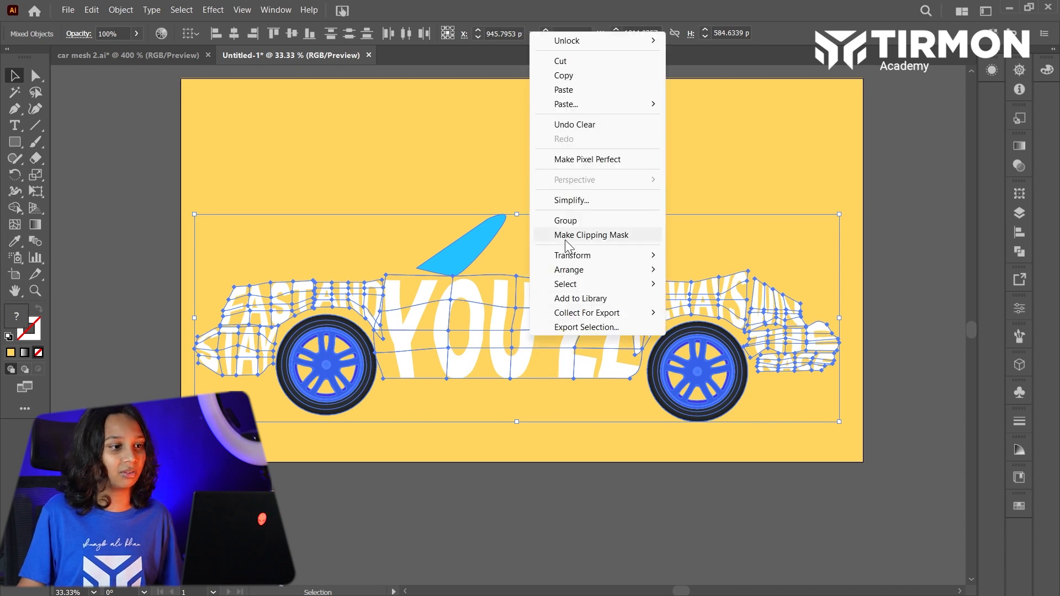
pyautogui.click(370, 182)
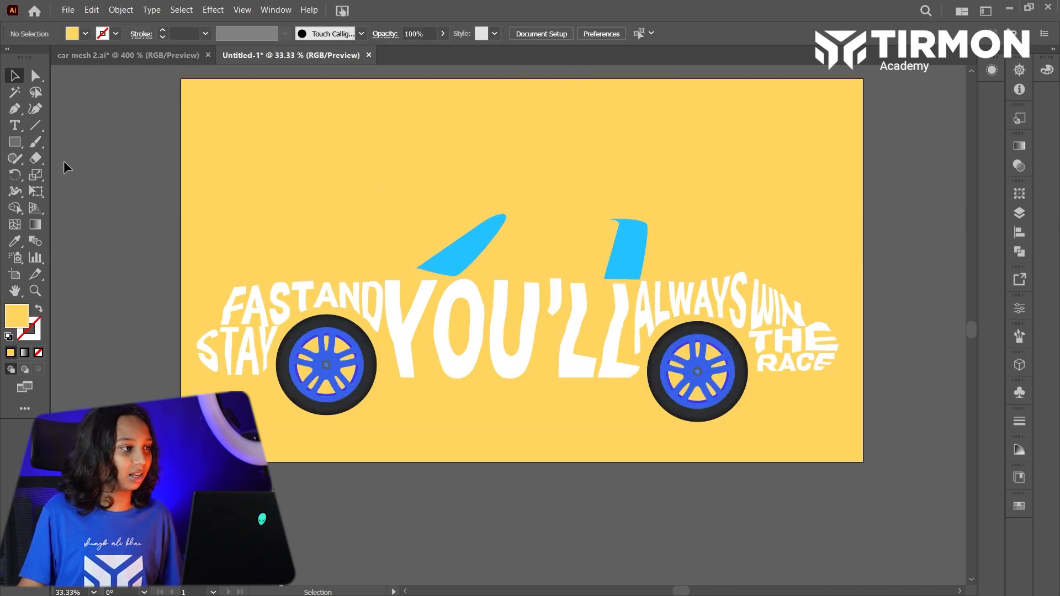
# Expand all the mesh-warped headline words, from STAY to RACE, into plain shapes with Object and Fill enabled
pyautogui.click(18, 96)
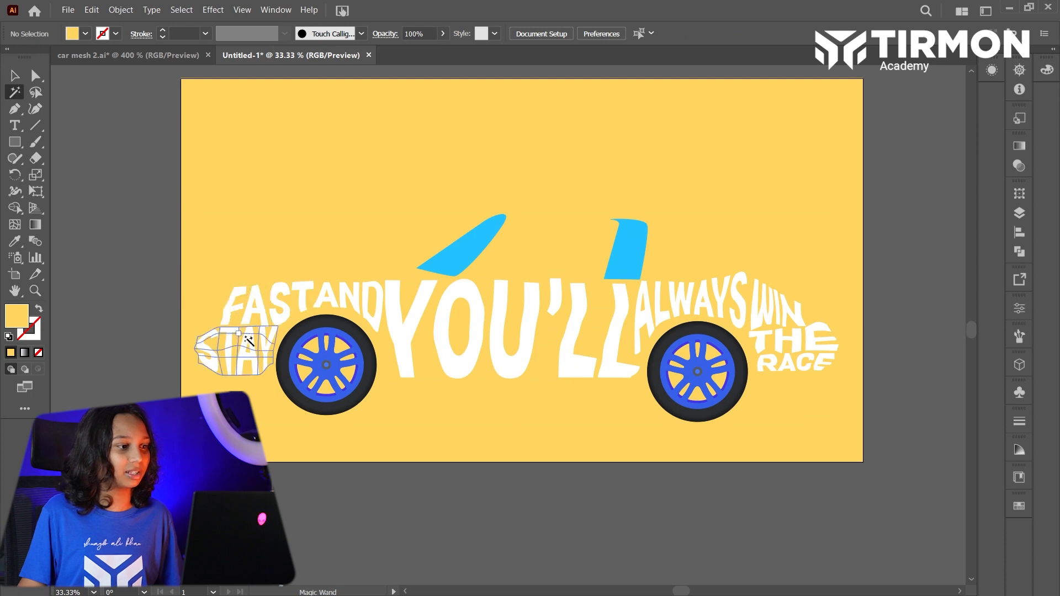
pyautogui.keyDown('ctrl'); pyautogui.click(251, 301); pyautogui.keyUp('ctrl')
pyautogui.keyDown('shift'); pyautogui.click(237, 351); pyautogui.keyUp('shift')
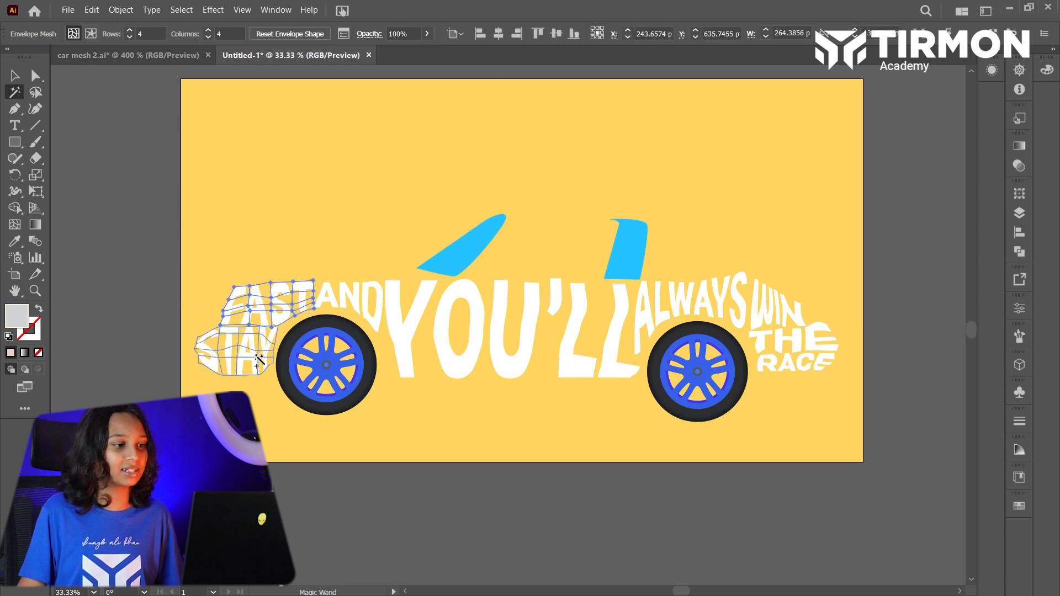
pyautogui.keyDown('shift'); pyautogui.click(346, 301); pyautogui.keyUp('shift')
pyautogui.keyDown('shift'); pyautogui.click(449, 314); pyautogui.keyUp('shift')
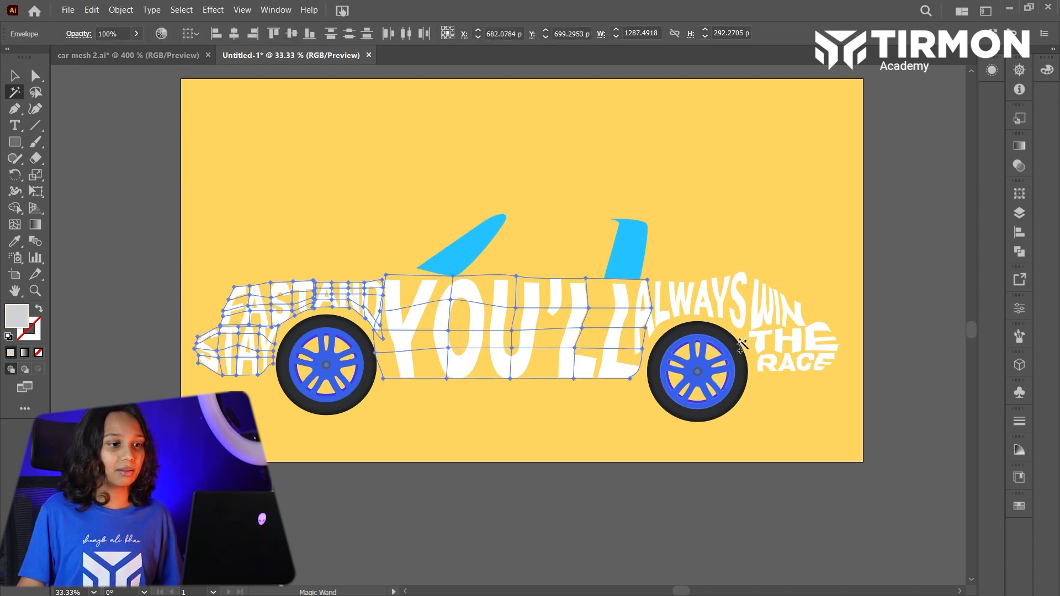
pyautogui.keyDown('shift'); pyautogui.click(693, 309); pyautogui.keyUp('shift')
pyautogui.keyDown('shift'); pyautogui.click(773, 309); pyautogui.keyUp('shift')
pyautogui.keyDown('shift'); pyautogui.click(821, 354); pyautogui.keyUp('shift')
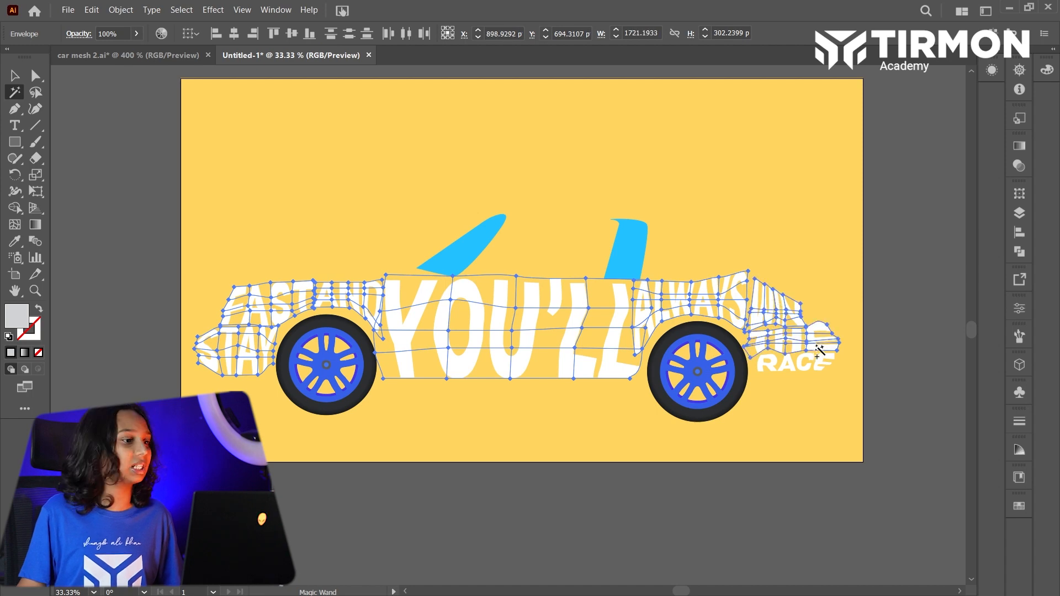
pyautogui.keyDown('shift'); pyautogui.click(814, 360); pyautogui.keyUp('shift')
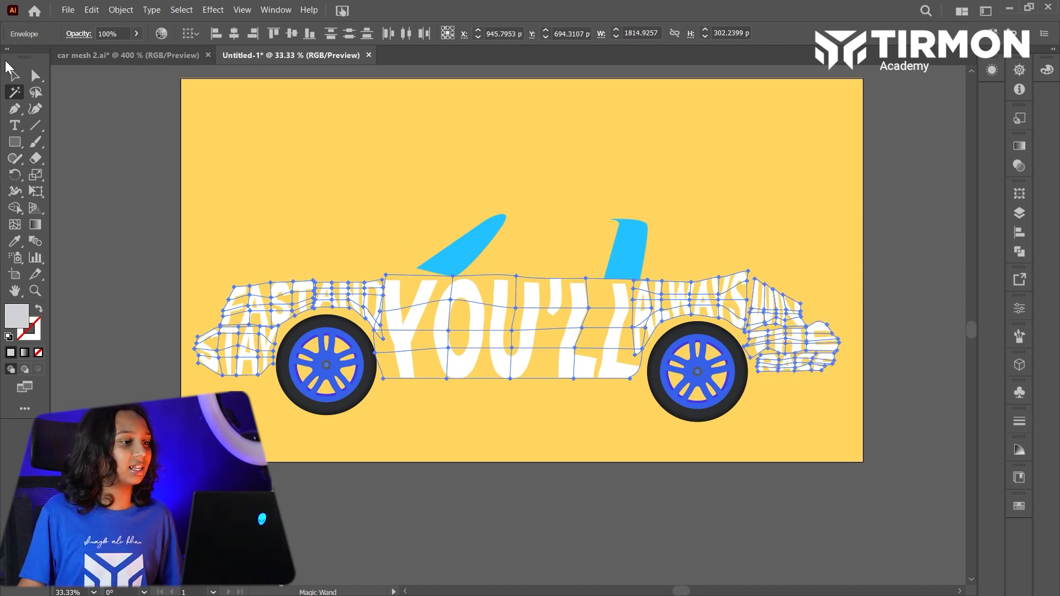
pyautogui.click(14, 76)
pyautogui.click(120, 10)
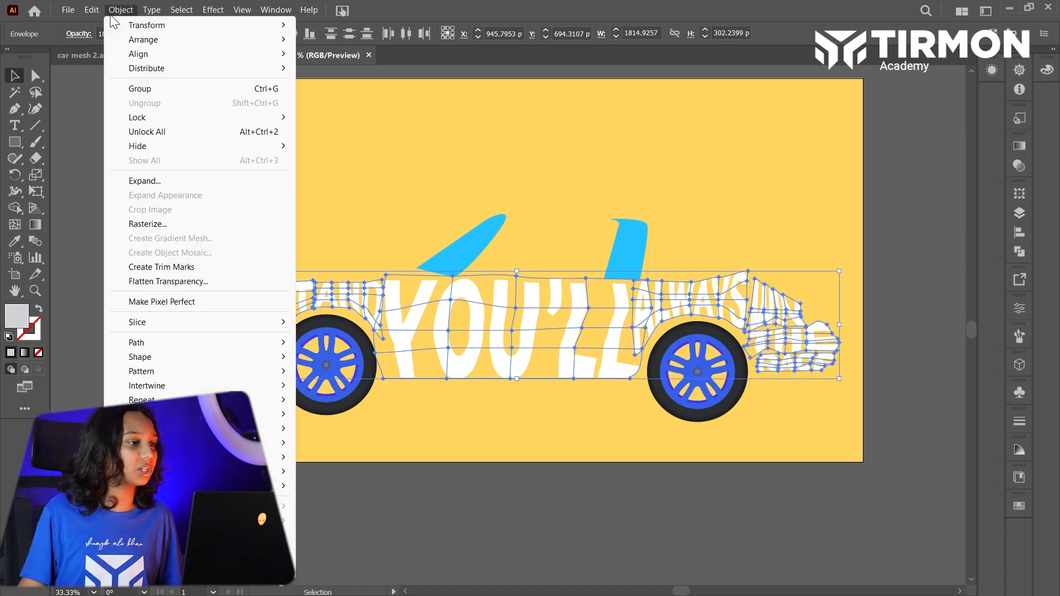
pyautogui.click(144, 182)
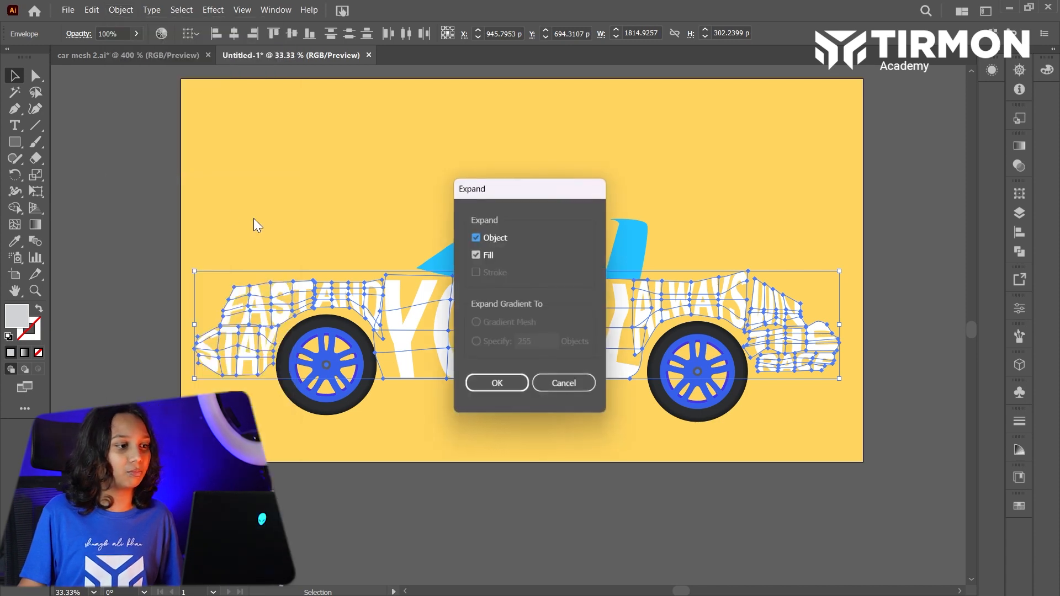
pyautogui.click(496, 384)
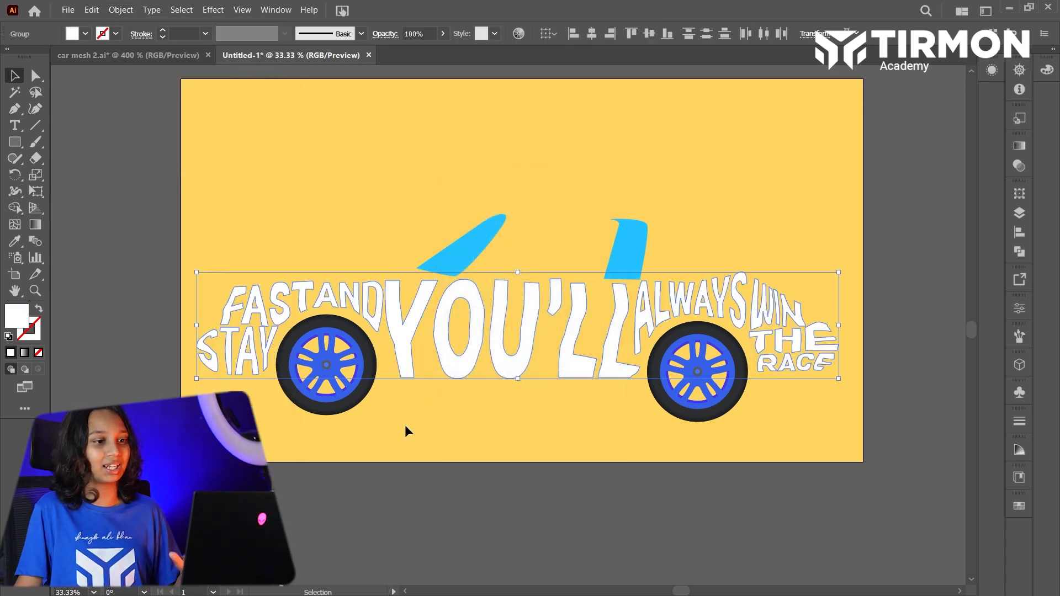
pyautogui.click(438, 497)
# Group all the expanded white headline words that form the car body
pyautogui.click(552, 304)
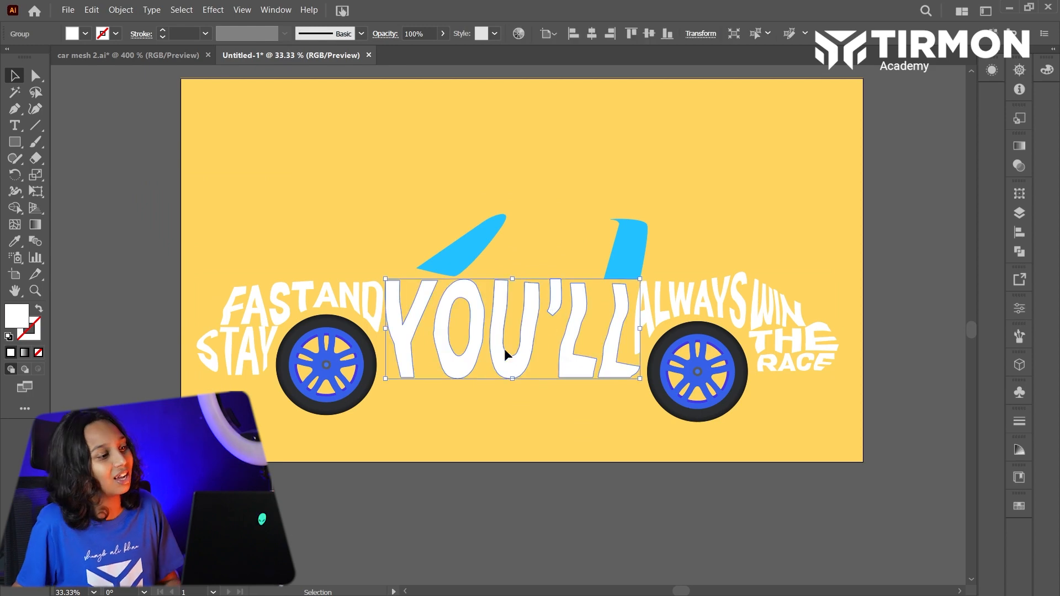
pyautogui.click(325, 299)
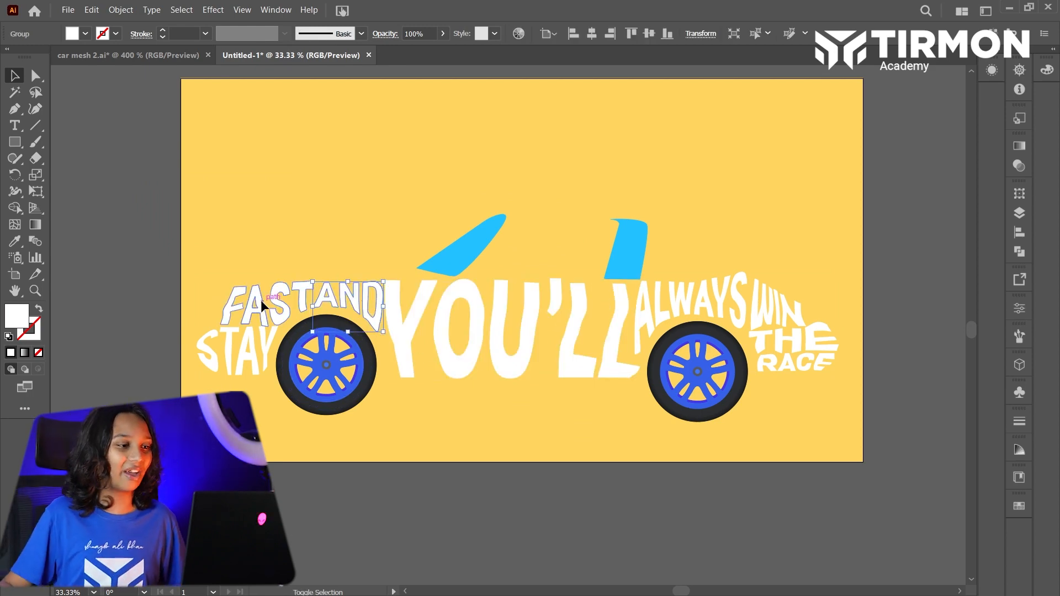
pyautogui.keyDown('shift'); pyautogui.click(237, 349); pyautogui.keyUp('shift')
pyautogui.keyDown('shift'); pyautogui.click(474, 320); pyautogui.keyUp('shift')
pyautogui.keyDown('shift'); pyautogui.click(693, 302); pyautogui.keyUp('shift')
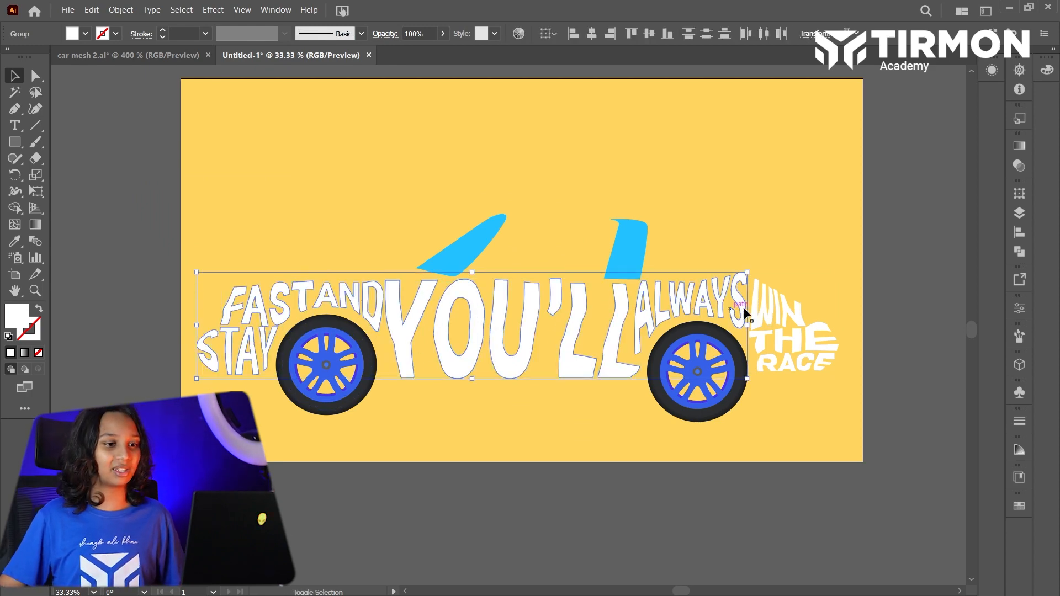
pyautogui.keyDown('shift'); pyautogui.click(773, 313); pyautogui.keyUp('shift')
pyautogui.keyDown('shift'); pyautogui.click(784, 345); pyautogui.keyUp('shift')
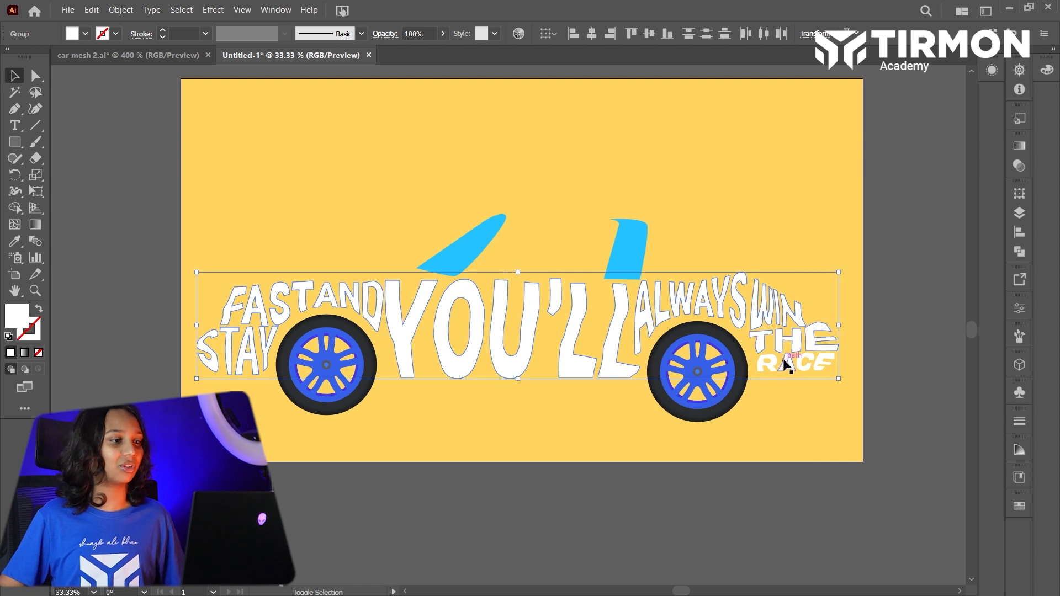
pyautogui.rightClick(652, 314)
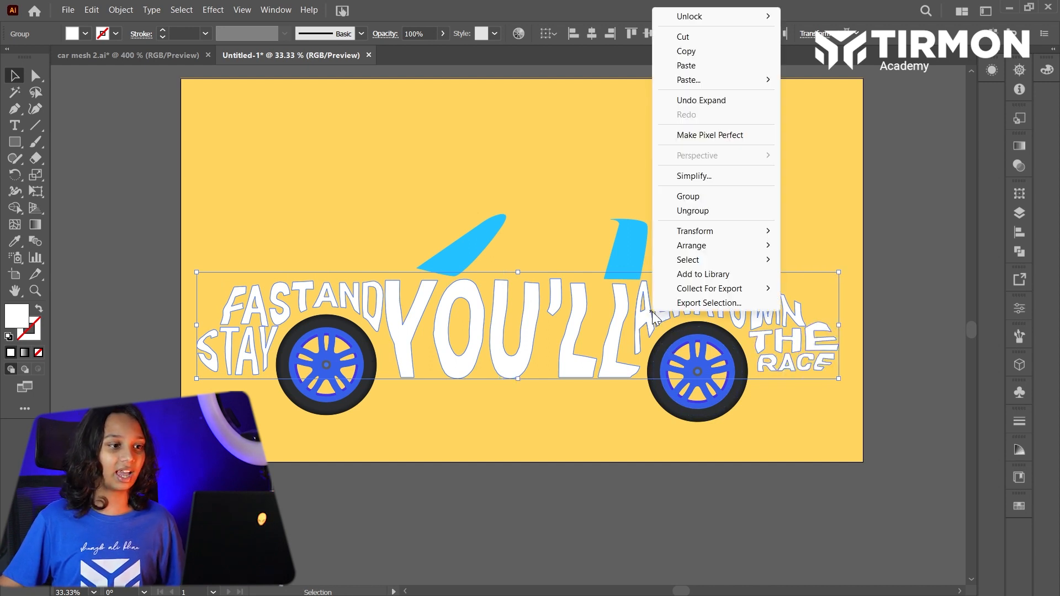
pyautogui.click(692, 200)
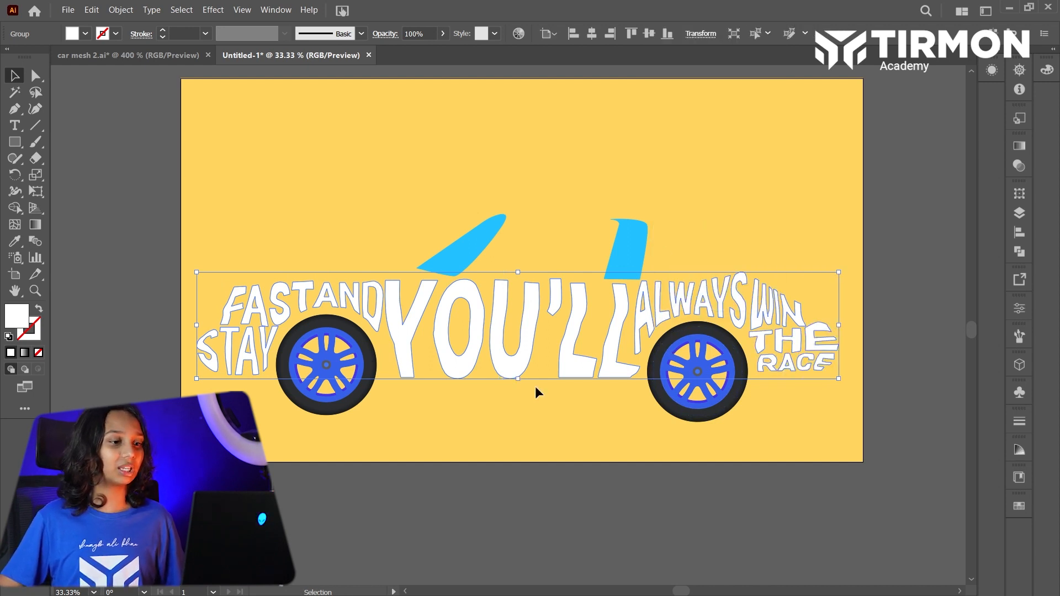
pyautogui.click(493, 498)
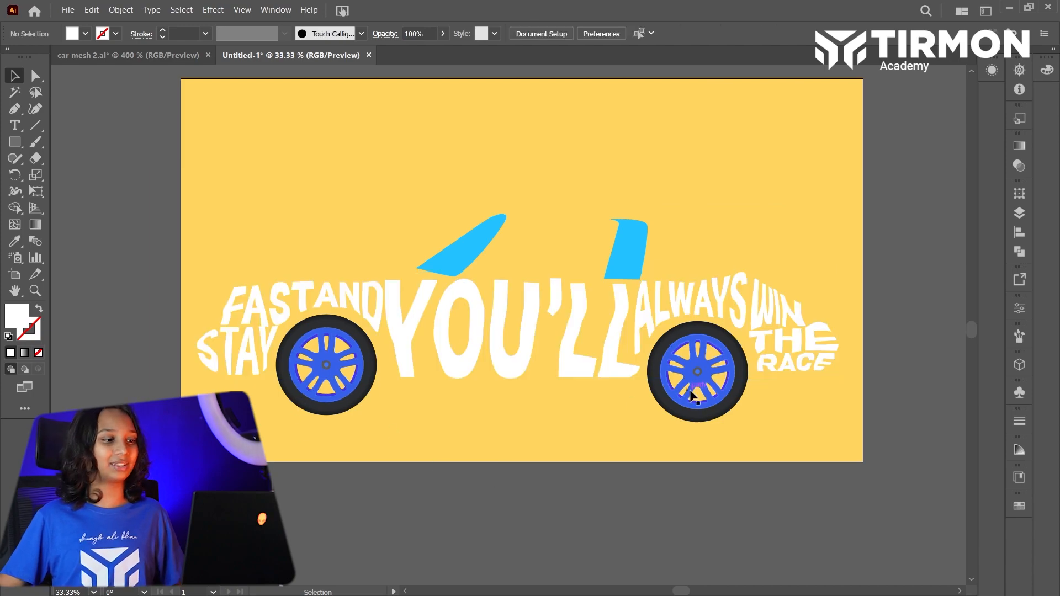